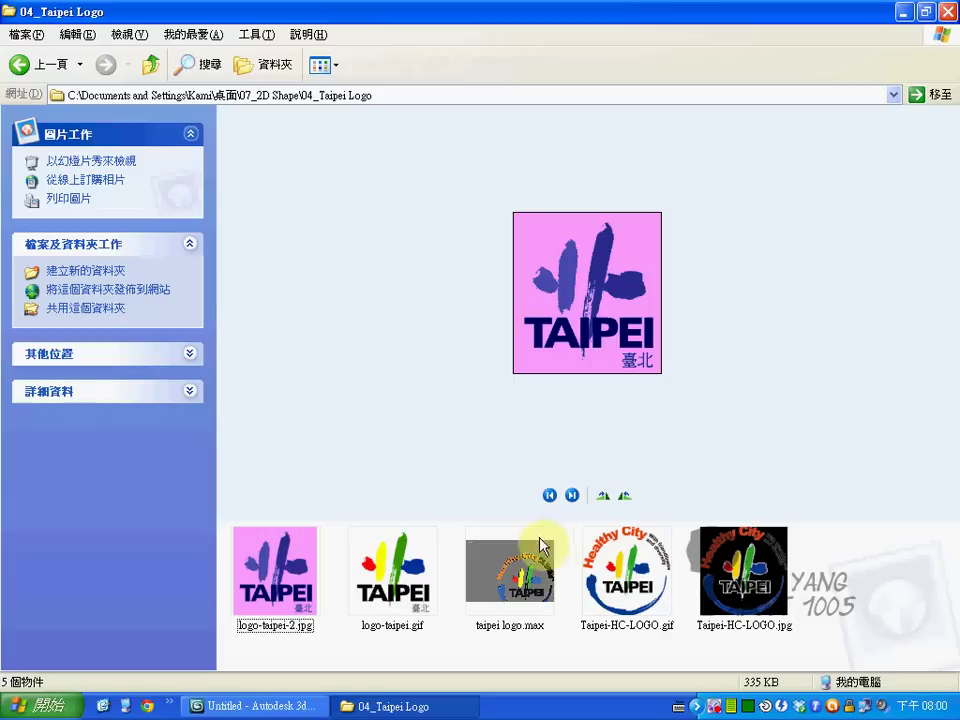
- Preview logo-taipei.gif and logo-taipei-2.jpg in Explorer, then bring 3ds Max to the front
{"action": "left_click", "coordinate": [392, 568]}
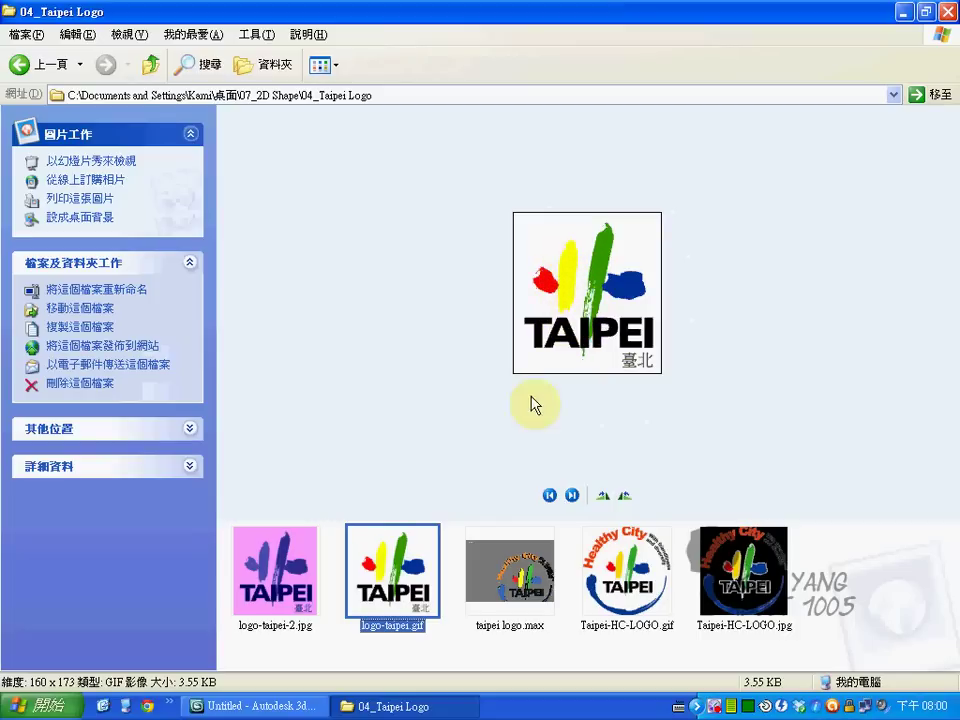
{"action": "left_click", "coordinate": [305, 556]}
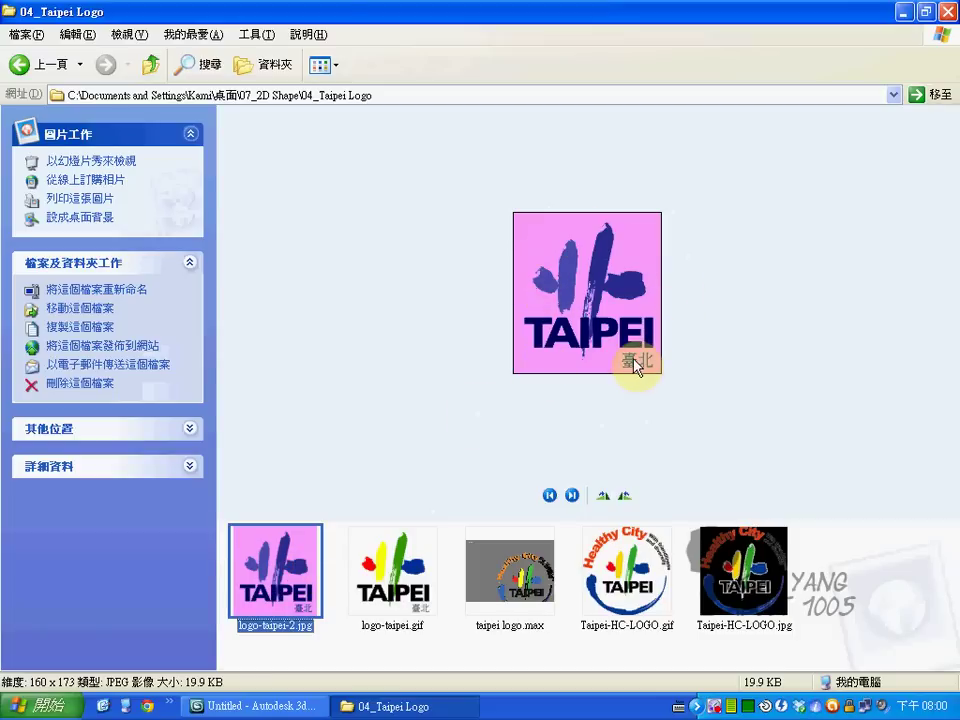
{"action": "left_click", "coordinate": [250, 705]}
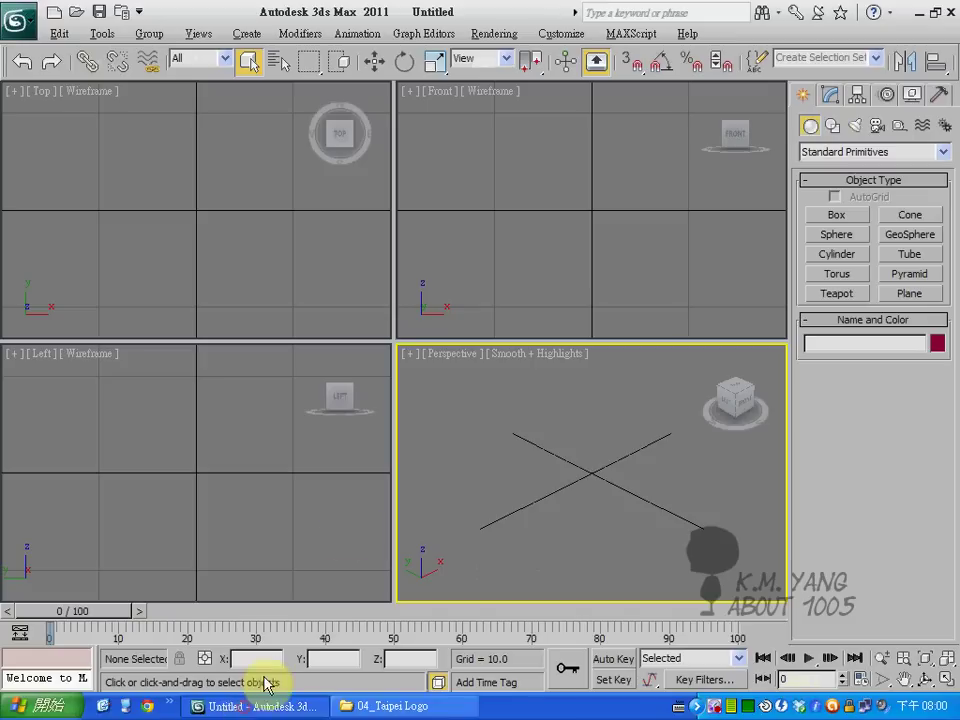
- Turn off the home grid in the Front, Top, Left and Perspective viewports, leaving Front active
{"action": "left_click", "coordinate": [480, 250]}
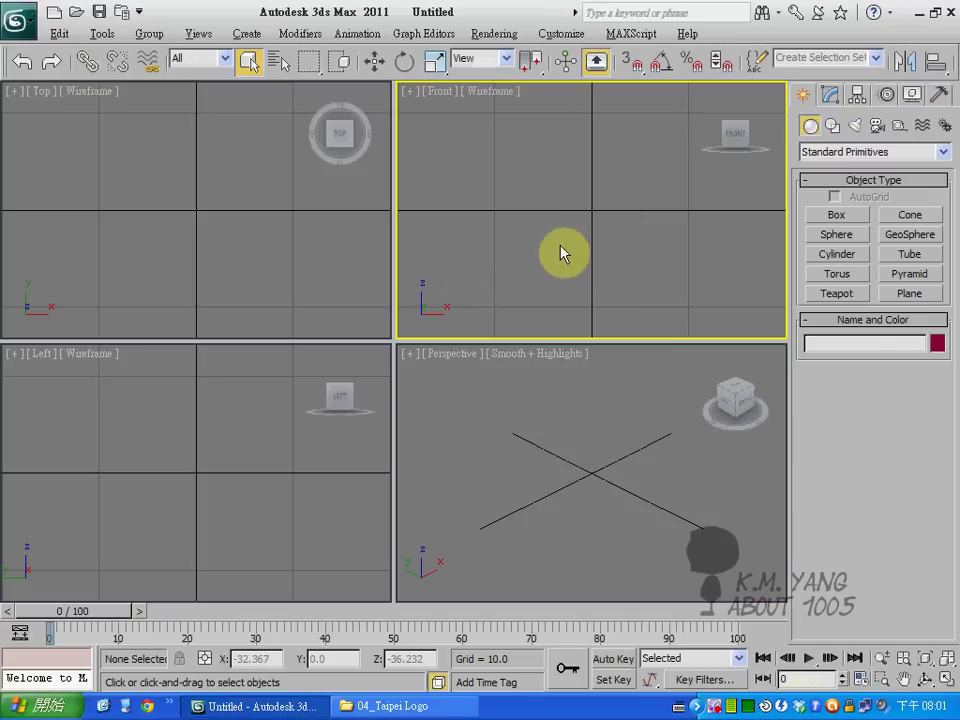
{"action": "key", "text": "g"}
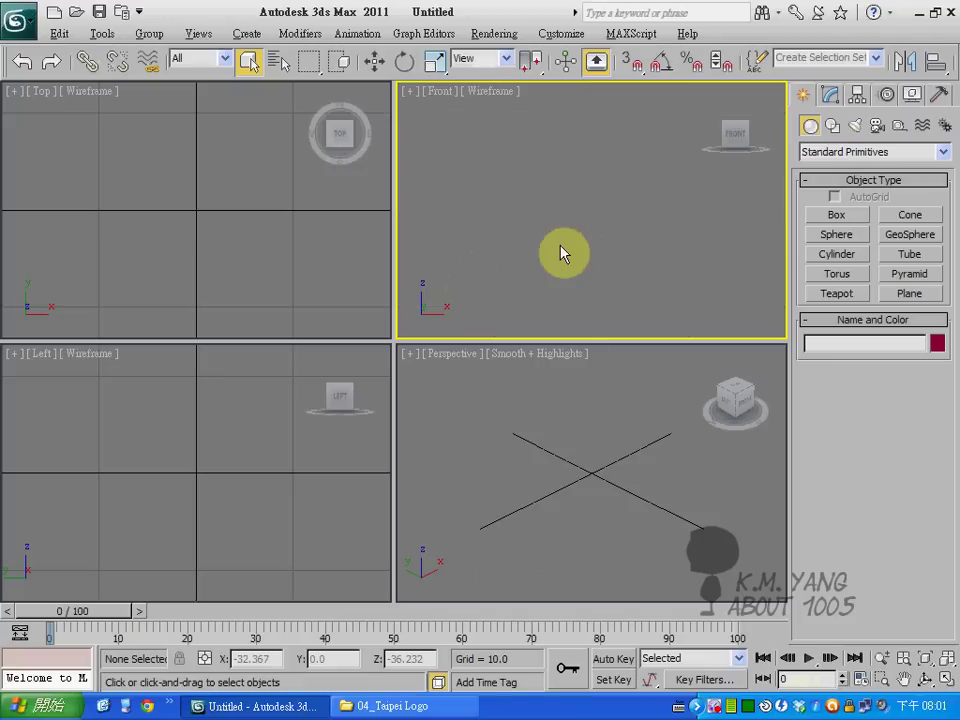
{"action": "left_click", "coordinate": [287, 264]}
{"action": "key", "text": "g"}
{"action": "left_click", "coordinate": [240, 490]}
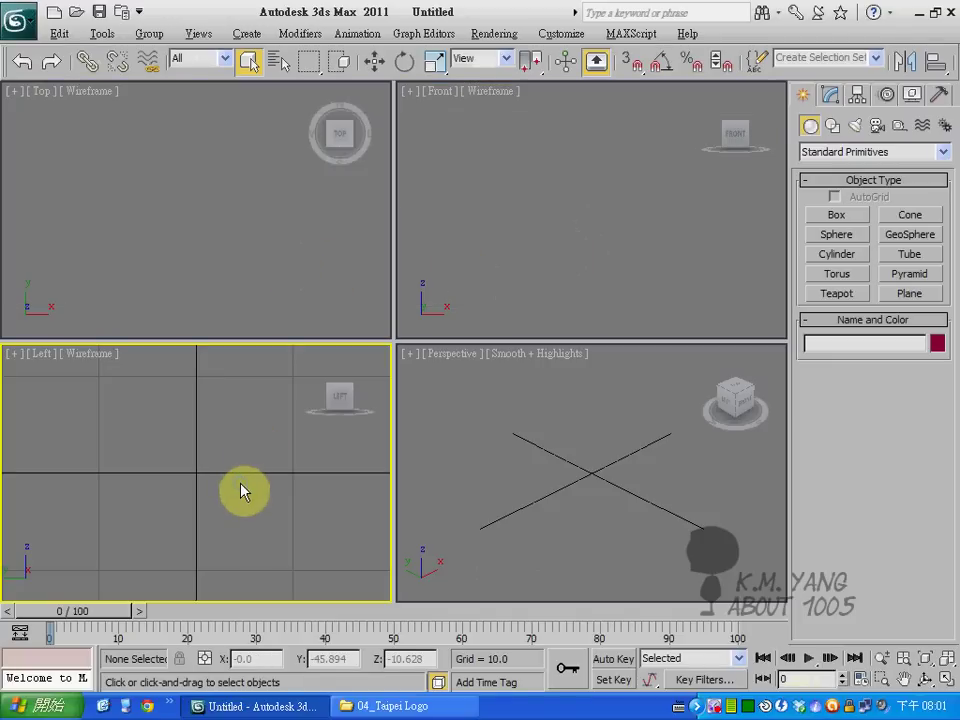
{"action": "key", "text": "g"}
{"action": "left_click", "coordinate": [580, 532]}
{"action": "key", "text": "g"}
{"action": "left_click", "coordinate": [512, 248]}
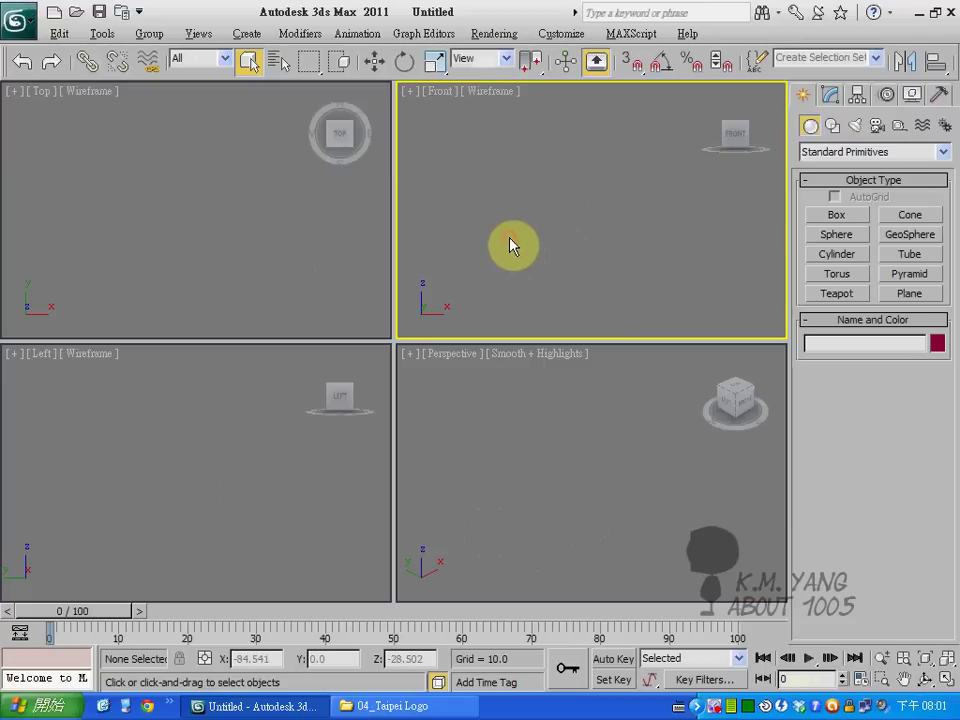
- Browse to Desktop\07_2D Shape\04_Taipei Logo and pick logo-taipei-2.jpg as the Front viewport background
{"action": "left_click", "coordinate": [196, 33]}
{"action": "mouse_move", "coordinate": [242, 342]}
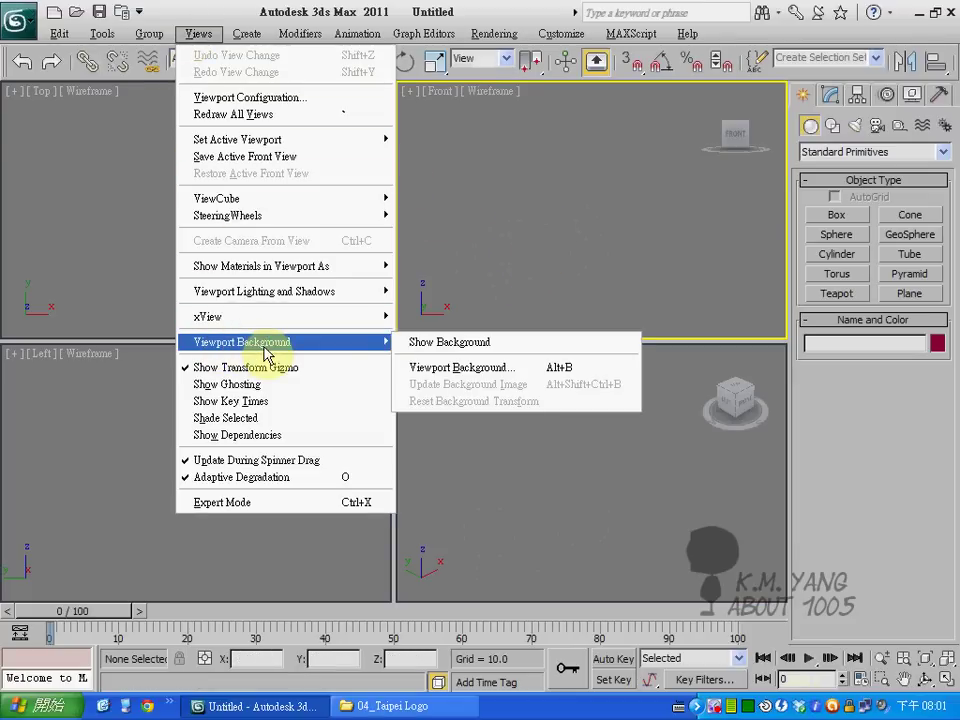
{"action": "left_click", "coordinate": [458, 368]}
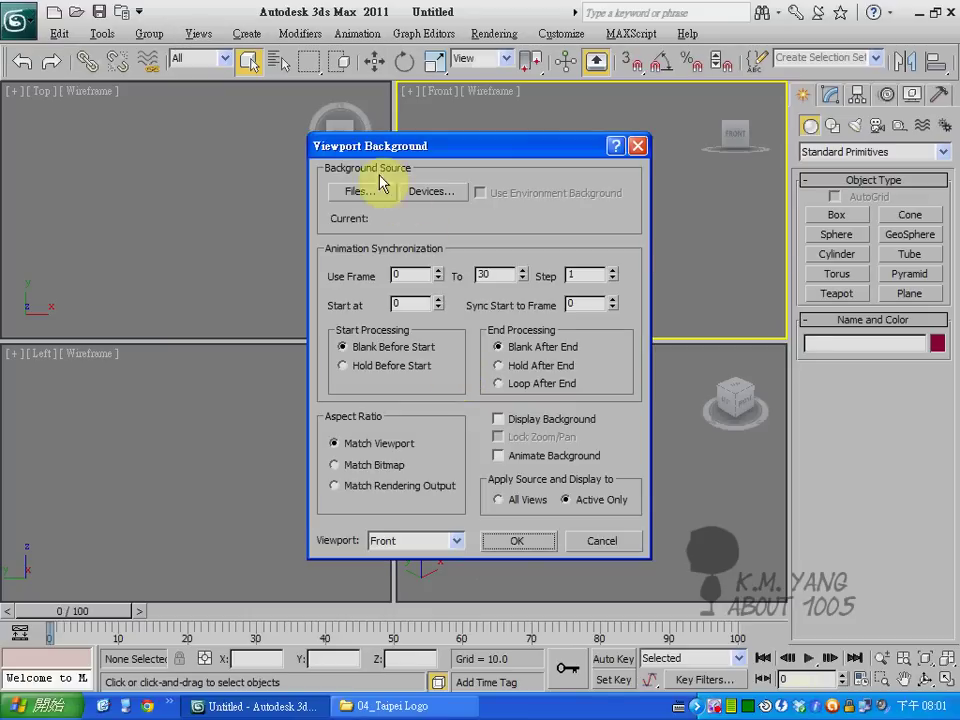
{"action": "left_click", "coordinate": [361, 193]}
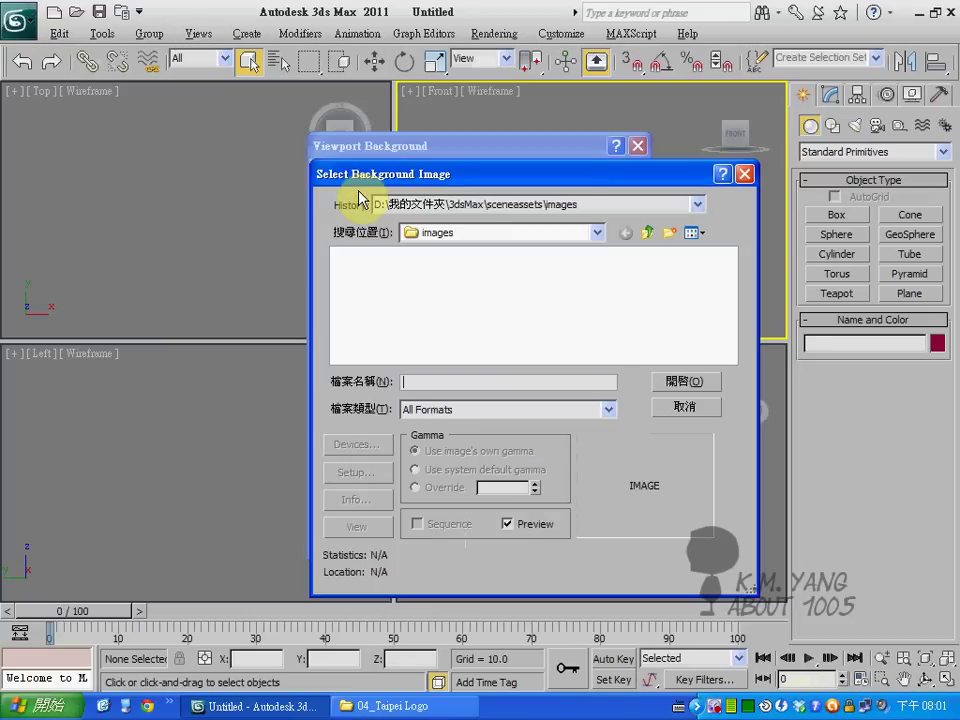
{"action": "left_click", "coordinate": [452, 204]}
{"action": "left_click", "coordinate": [497, 236]}
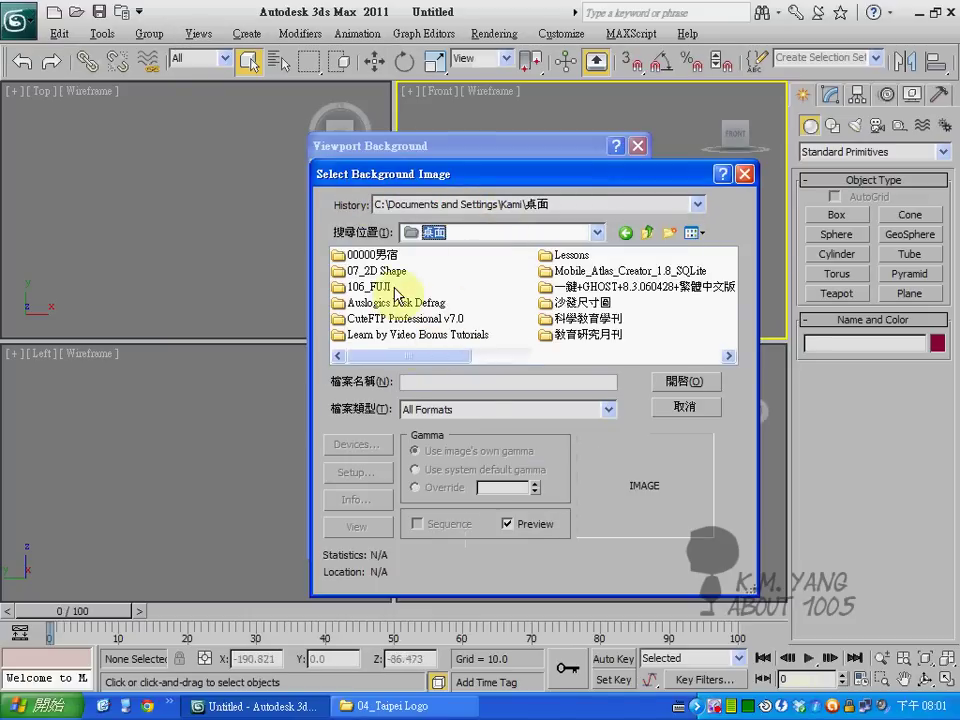
{"action": "double_click", "coordinate": [362, 334]}
{"action": "double_click", "coordinate": [390, 288]}
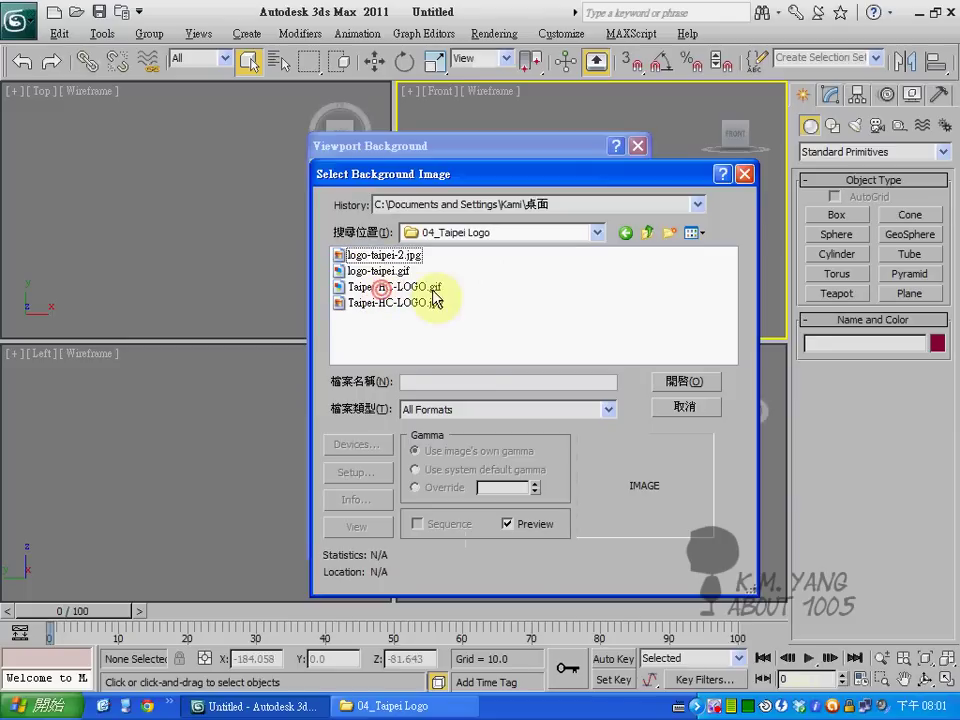
{"action": "left_click", "coordinate": [691, 234]}
{"action": "left_click", "coordinate": [712, 254]}
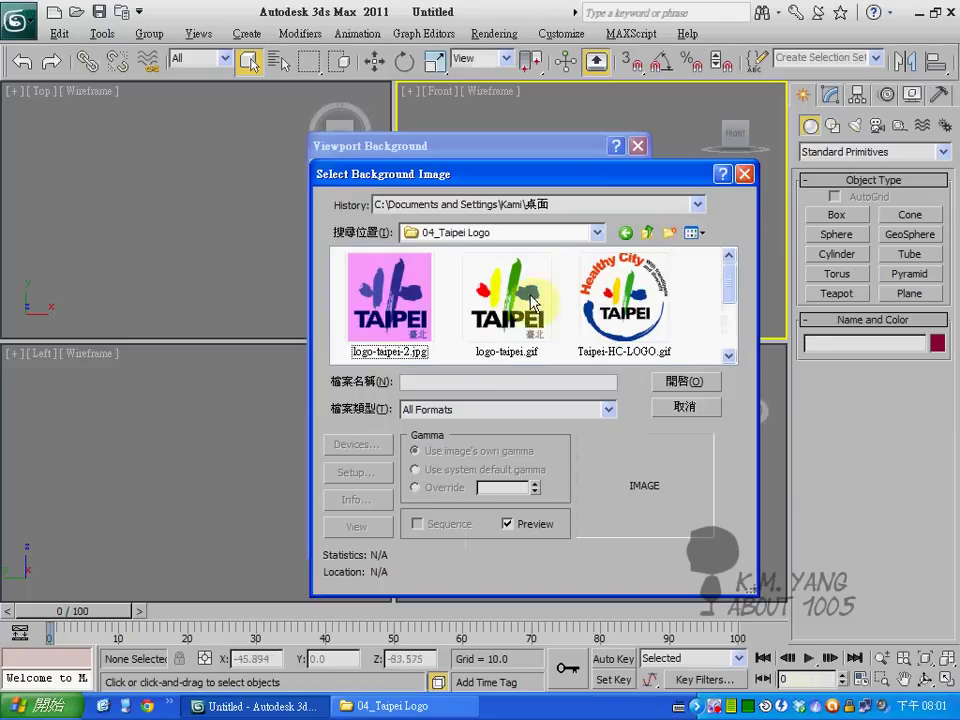
{"action": "left_click", "coordinate": [405, 302]}
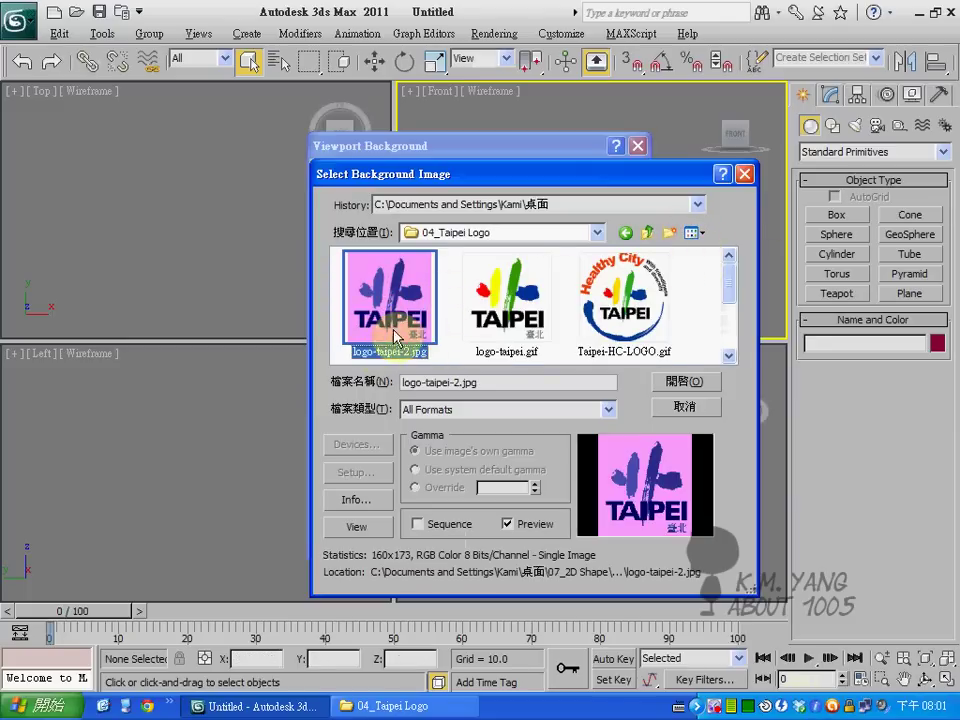
- Load the image with Match Bitmap aspect and Lock Zoom/Pan enabled, and apply
{"action": "left_click", "coordinate": [693, 385]}
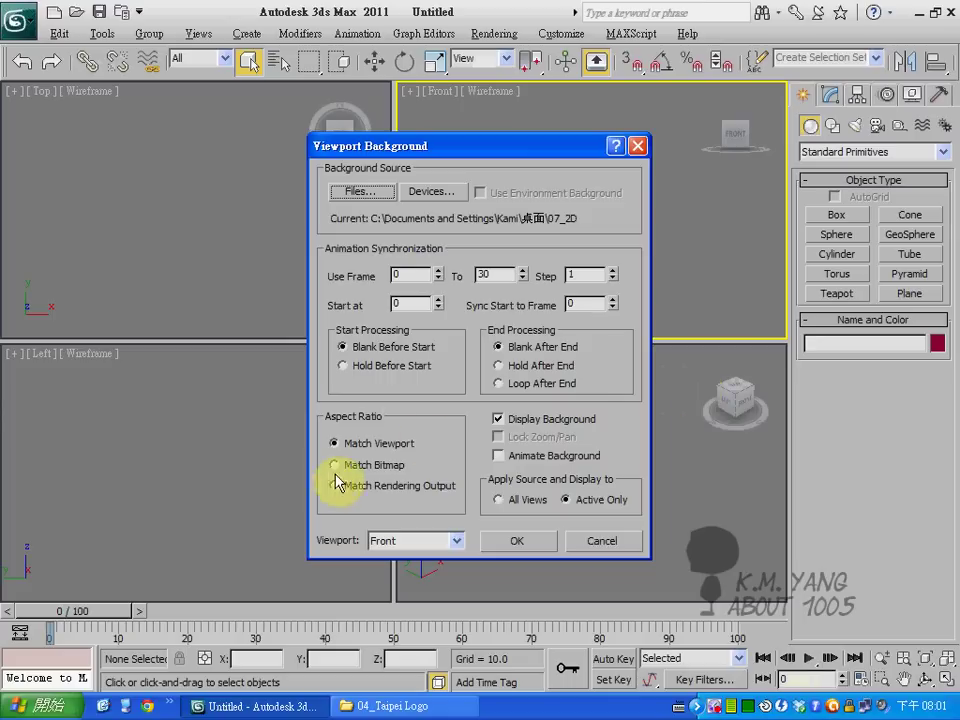
{"action": "left_click", "coordinate": [340, 468]}
{"action": "left_click", "coordinate": [505, 440]}
{"action": "left_click", "coordinate": [518, 546]}
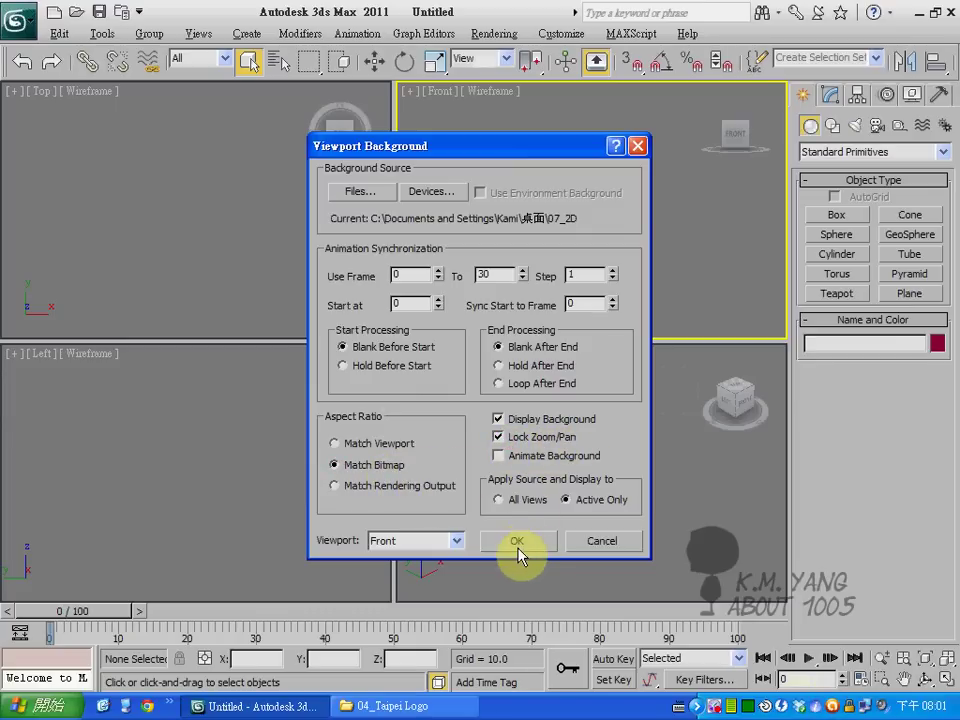
- Maximize the Front view, zoom out to frame the whole TAIPEI logo, and pick the Line spline tool
{"action": "left_click", "coordinate": [944, 682]}
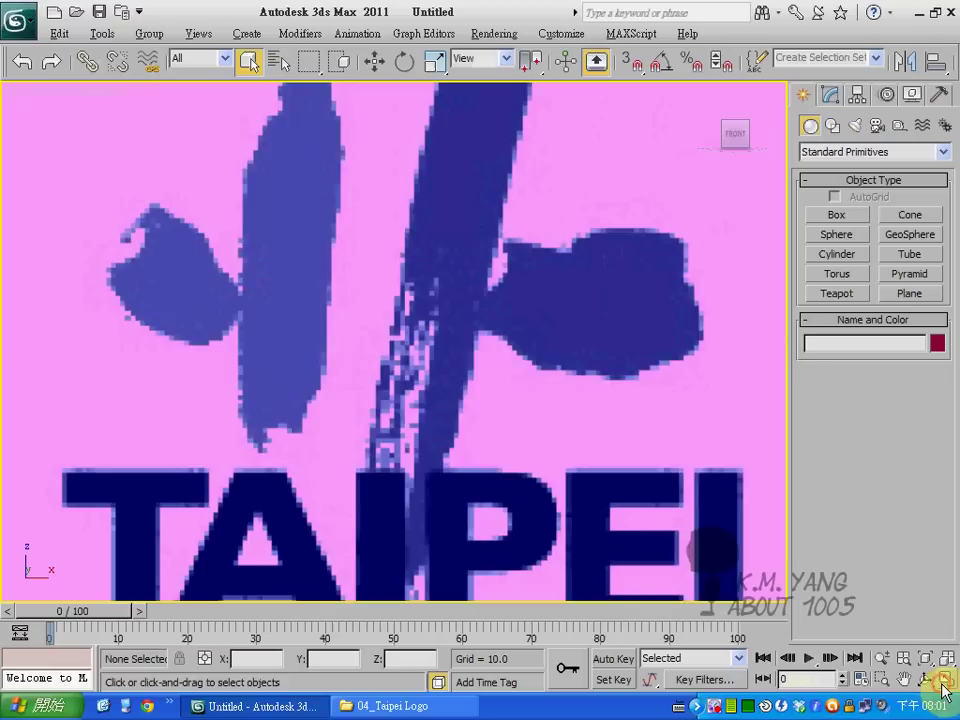
{"action": "left_click", "coordinate": [882, 658]}
{"action": "left_click_drag", "start_coordinate": [520, 355], "coordinate": [537, 444]}
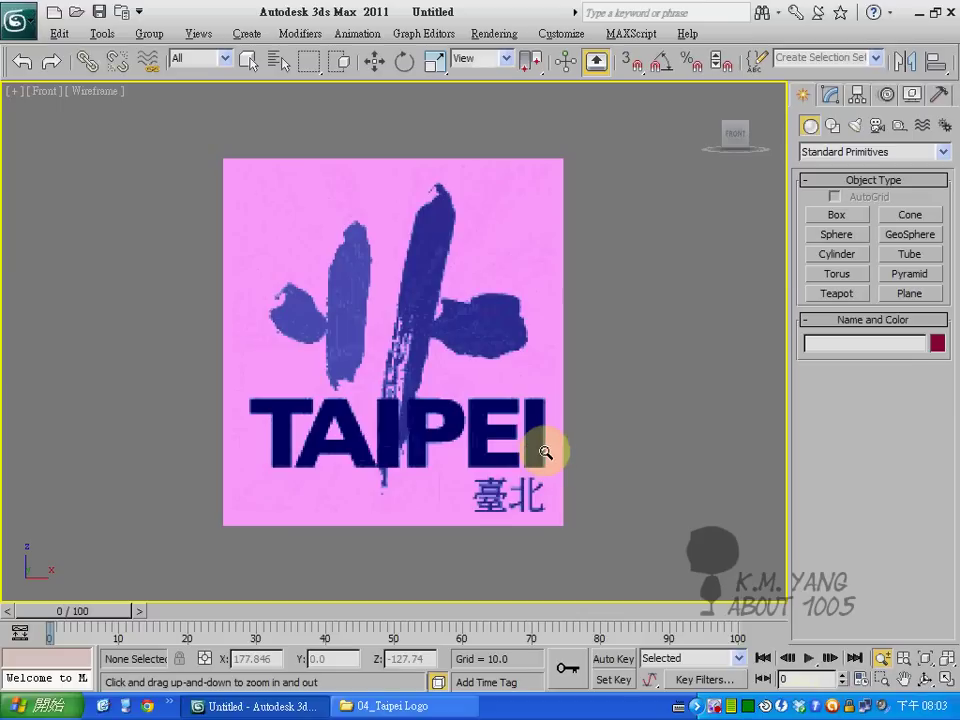
{"action": "right_click", "coordinate": [545, 452]}
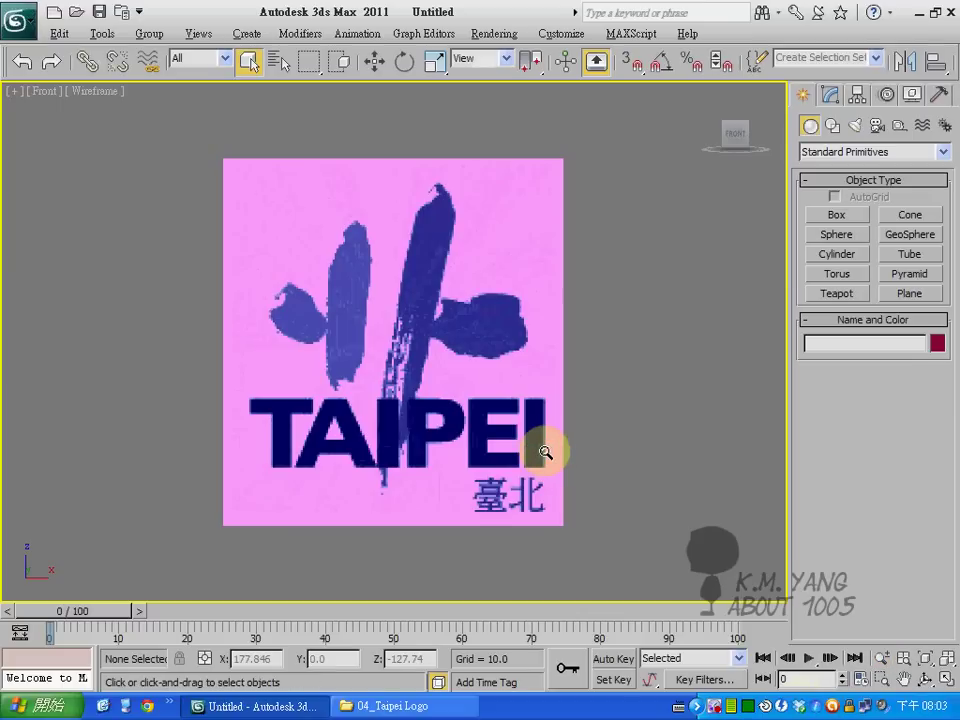
{"action": "left_click", "coordinate": [833, 128]}
{"action": "left_click", "coordinate": [836, 230]}
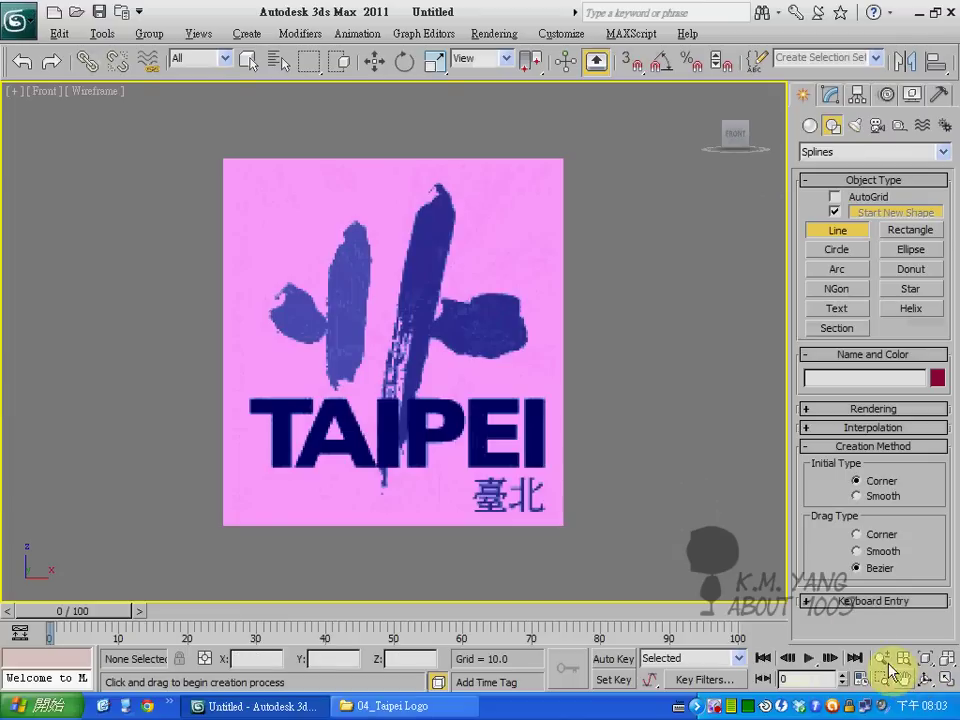
- Zoom in and place Line vertices around the tall left brush stroke, ending at the start point
{"action": "left_click", "coordinate": [883, 657]}
{"action": "mouse_move", "coordinate": [471, 410]}
{"action": "left_mouse_down"}
{"action": "mouse_move", "coordinate": [412, 320]}
{"action": "mouse_move", "coordinate": [422, 349]}
{"action": "left_mouse_up"}
{"action": "left_click", "coordinate": [830, 231]}
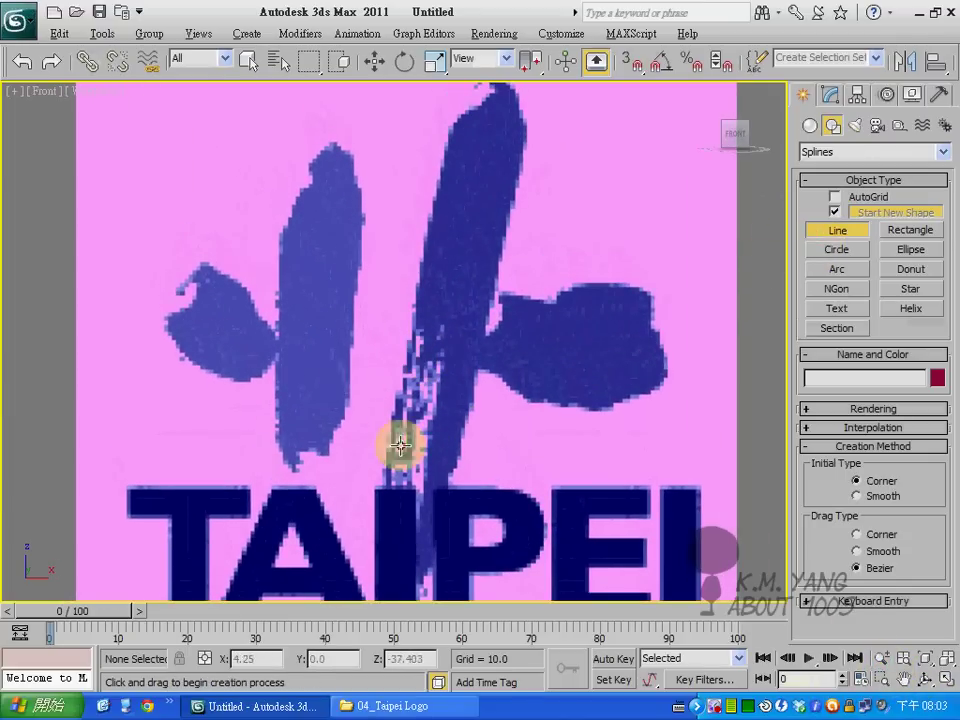
{"action": "left_click", "coordinate": [295, 473]}
{"action": "left_click", "coordinate": [275, 444]}
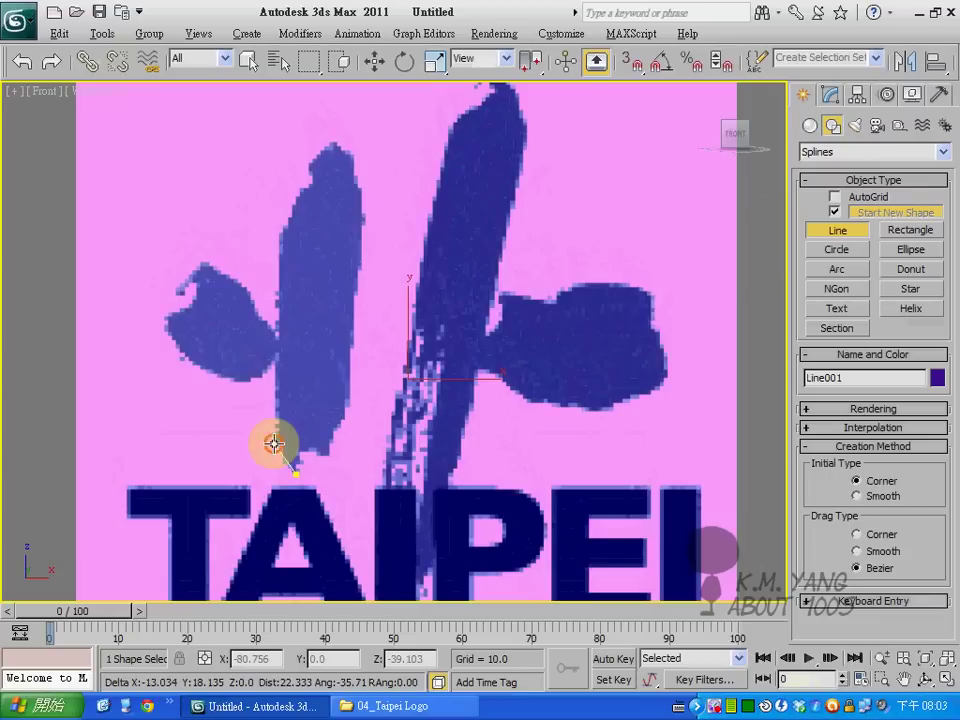
{"action": "left_click", "coordinate": [278, 315]}
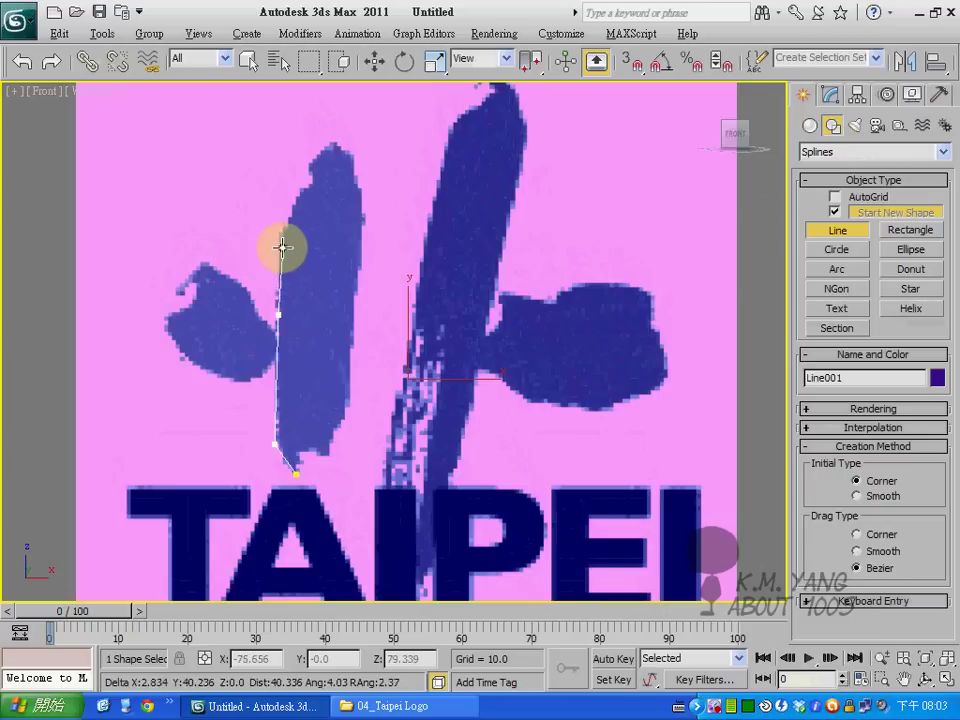
{"action": "left_click", "coordinate": [279, 236]}
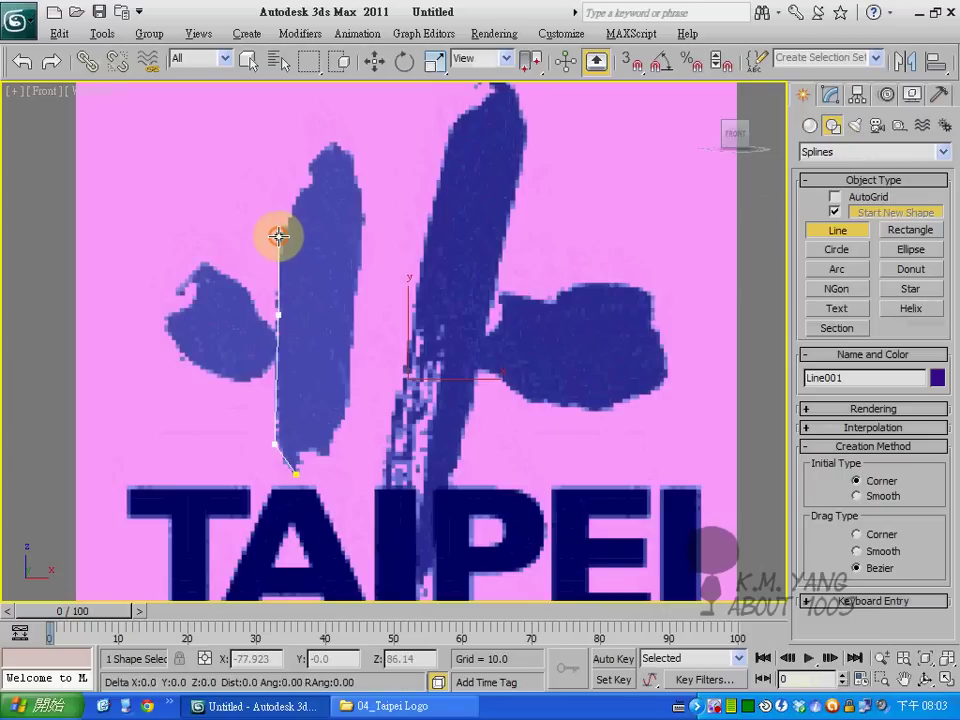
{"action": "left_click", "coordinate": [332, 139]}
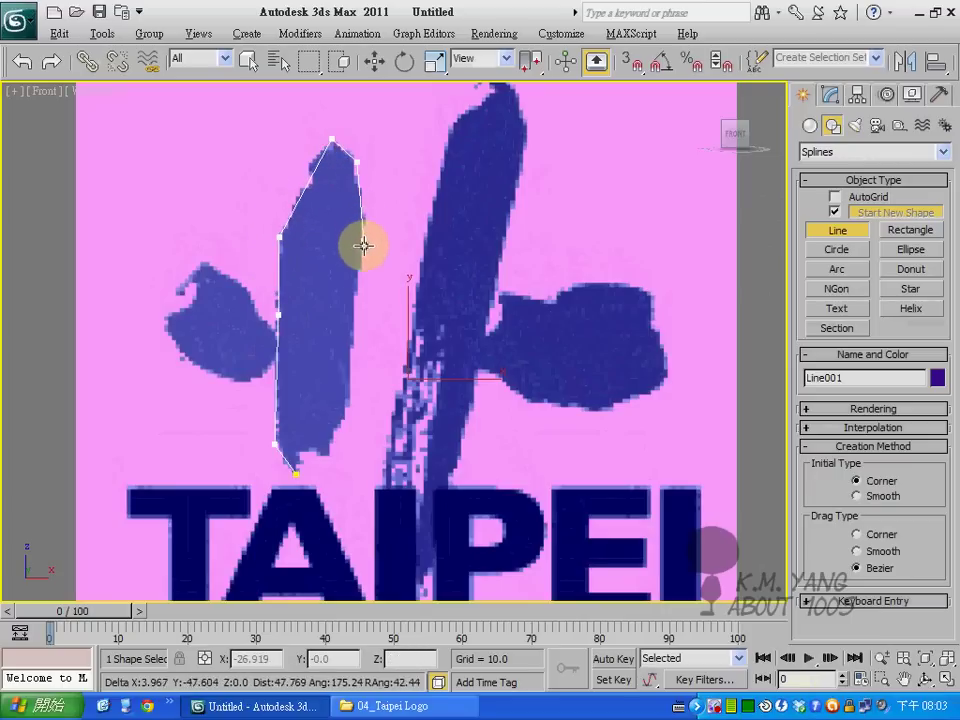
{"action": "left_click", "coordinate": [349, 347]}
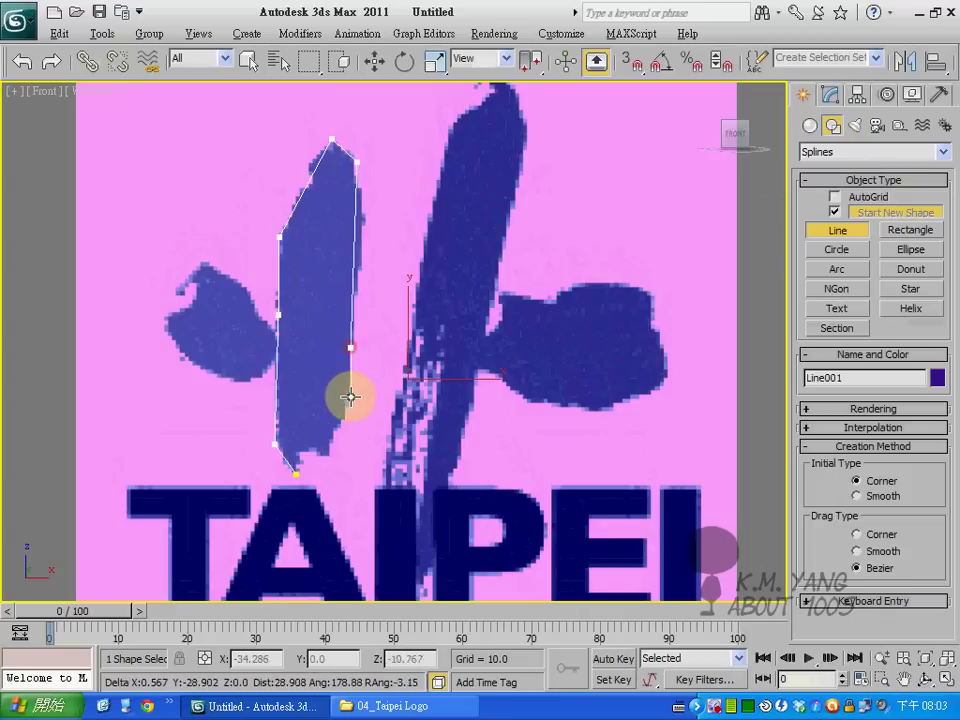
{"action": "left_click", "coordinate": [342, 424]}
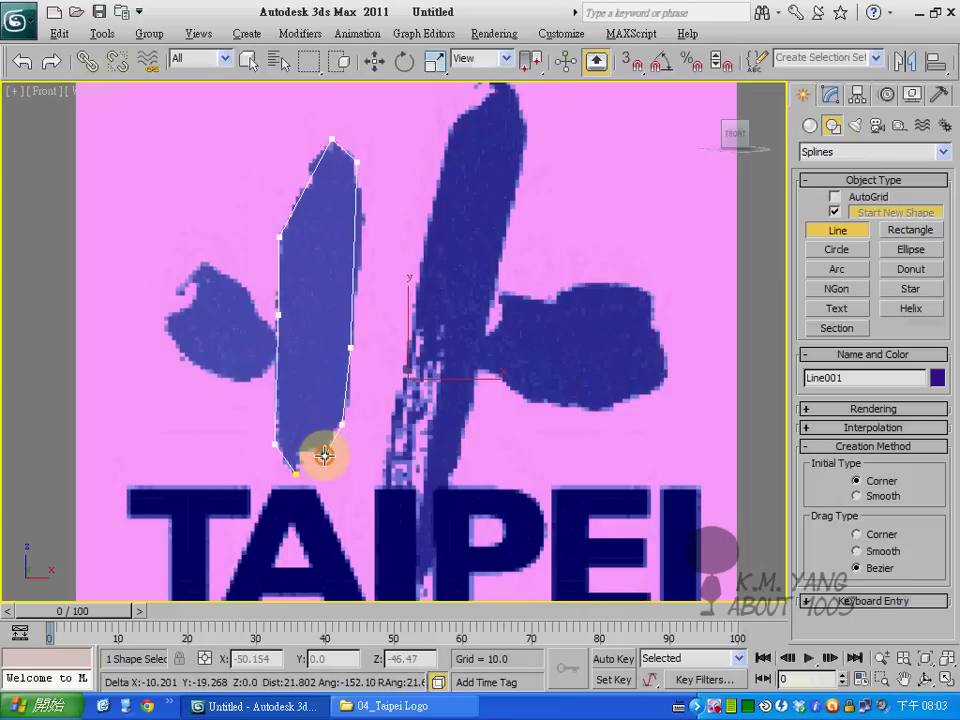
{"action": "left_click", "coordinate": [324, 454]}
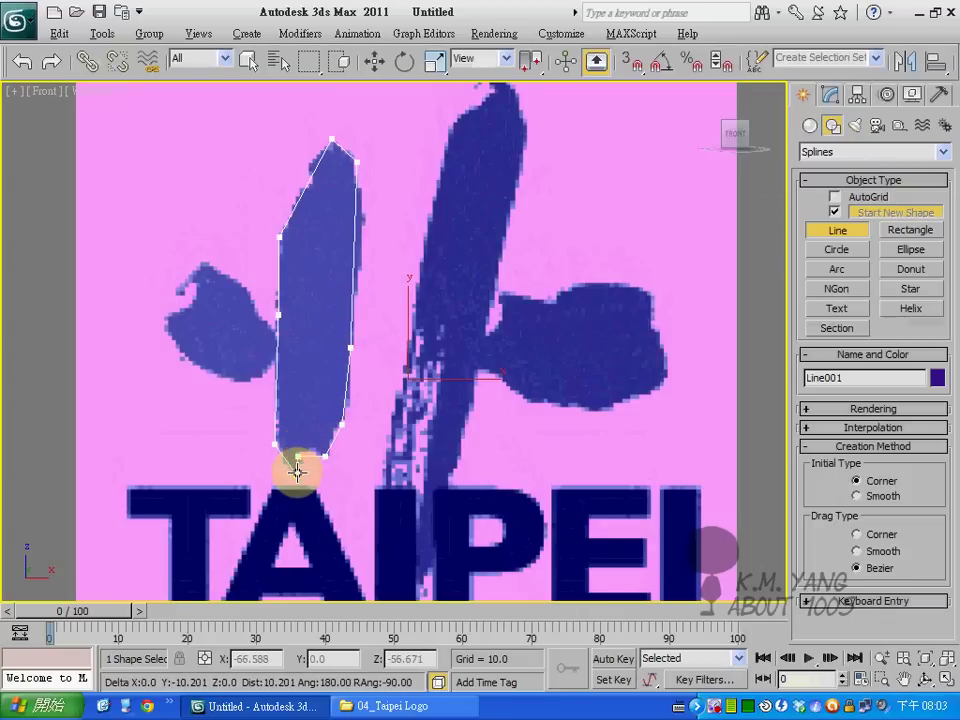
{"action": "left_click", "coordinate": [296, 466]}
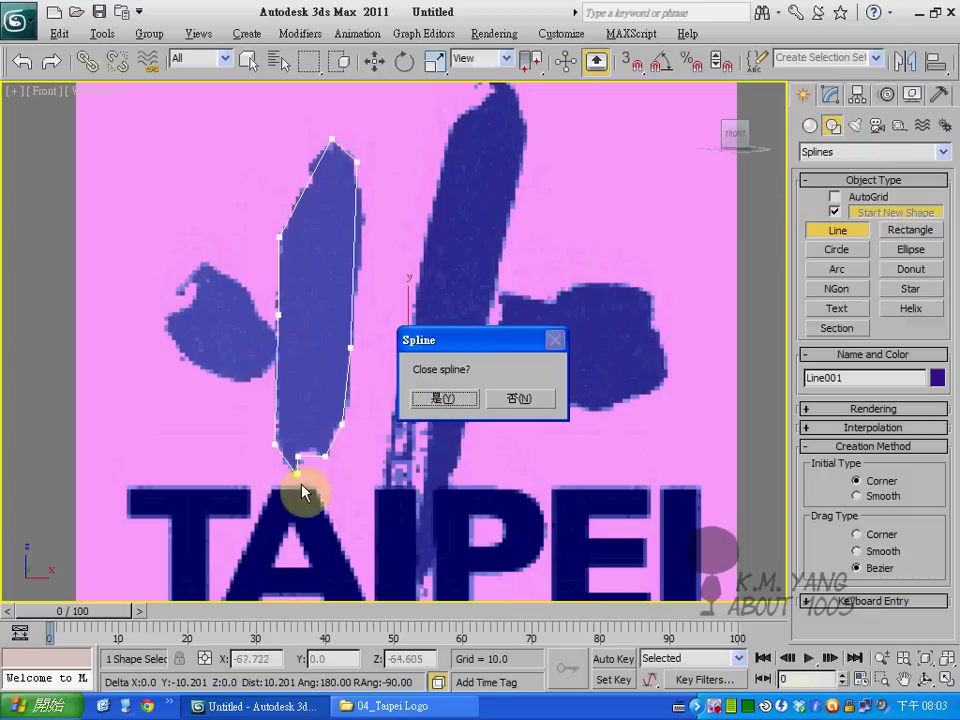
- Close the spline and enter Vertex sub-object level on Line001
{"action": "left_click", "coordinate": [444, 399]}
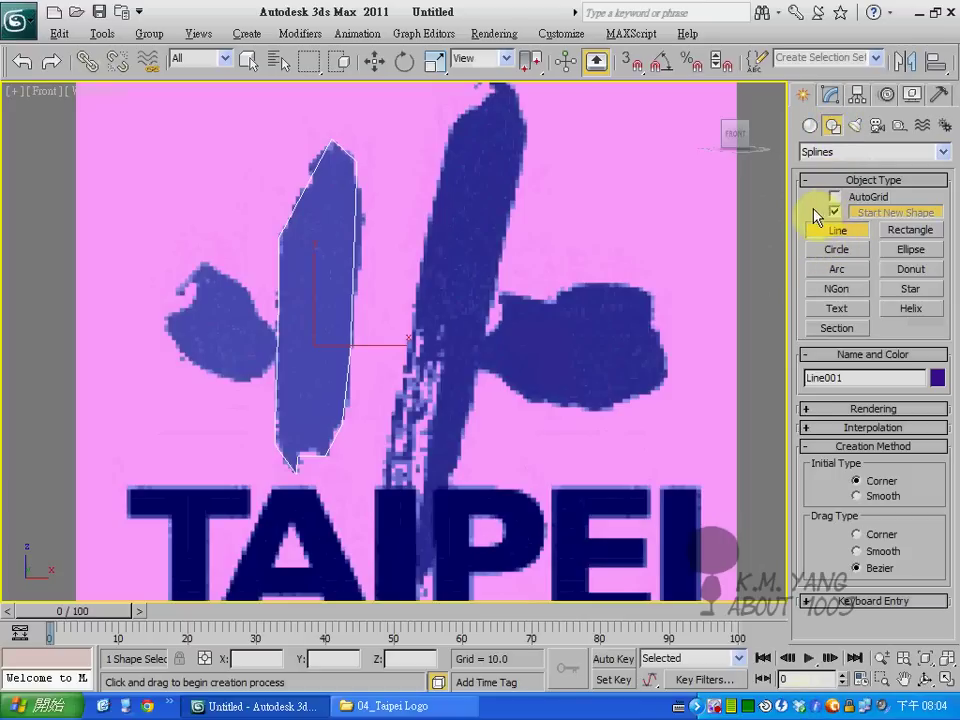
{"action": "left_click", "coordinate": [830, 94]}
{"action": "left_click", "coordinate": [812, 171]}
{"action": "left_click", "coordinate": [836, 186]}
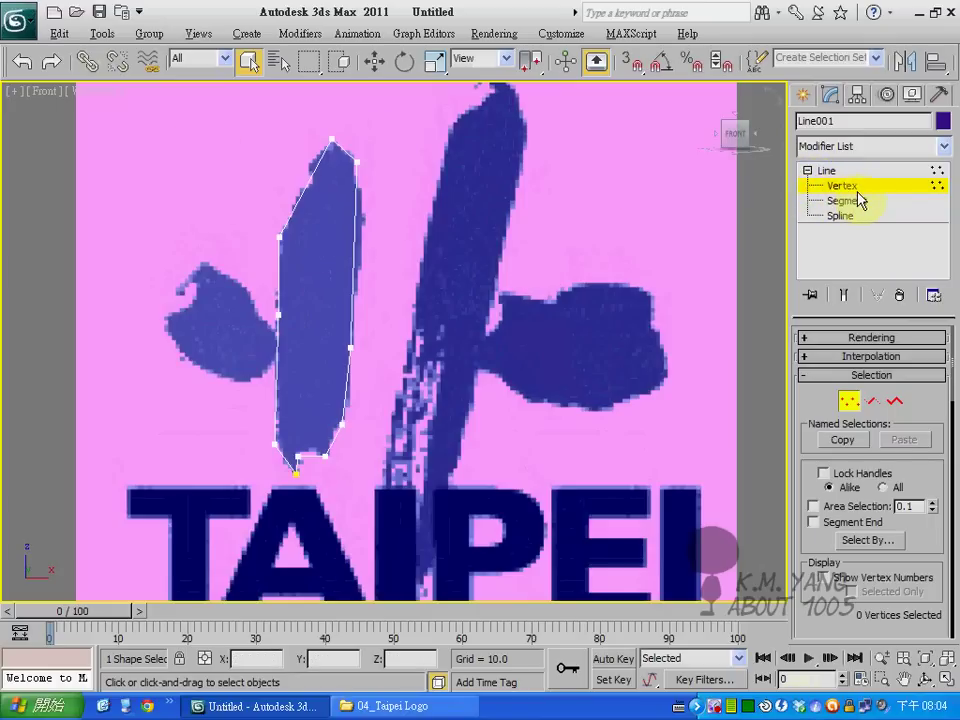
- Select all Line001 vertices and convert them to Bezier
{"action": "left_click_drag", "start_coordinate": [240, 115], "coordinate": [403, 551]}
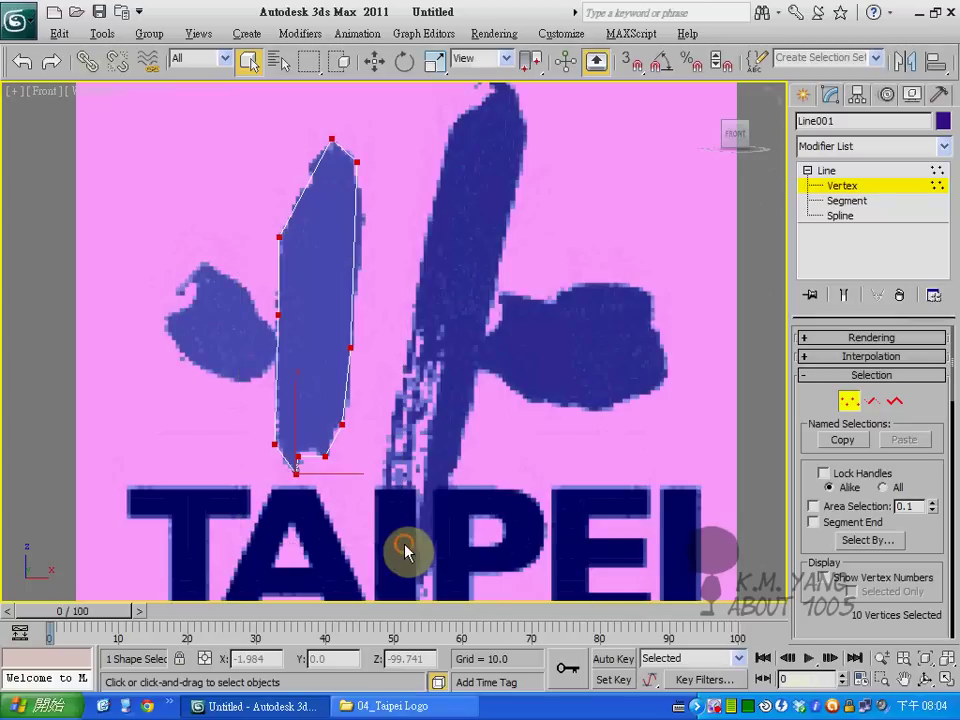
{"action": "right_click", "coordinate": [331, 137]}
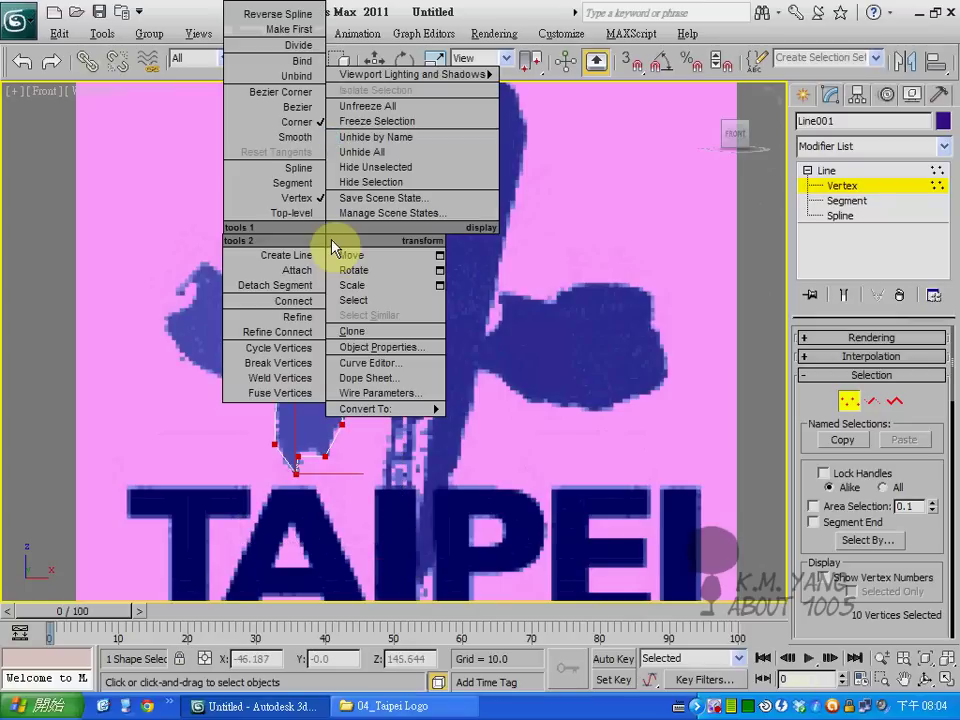
{"action": "left_click", "coordinate": [289, 29]}
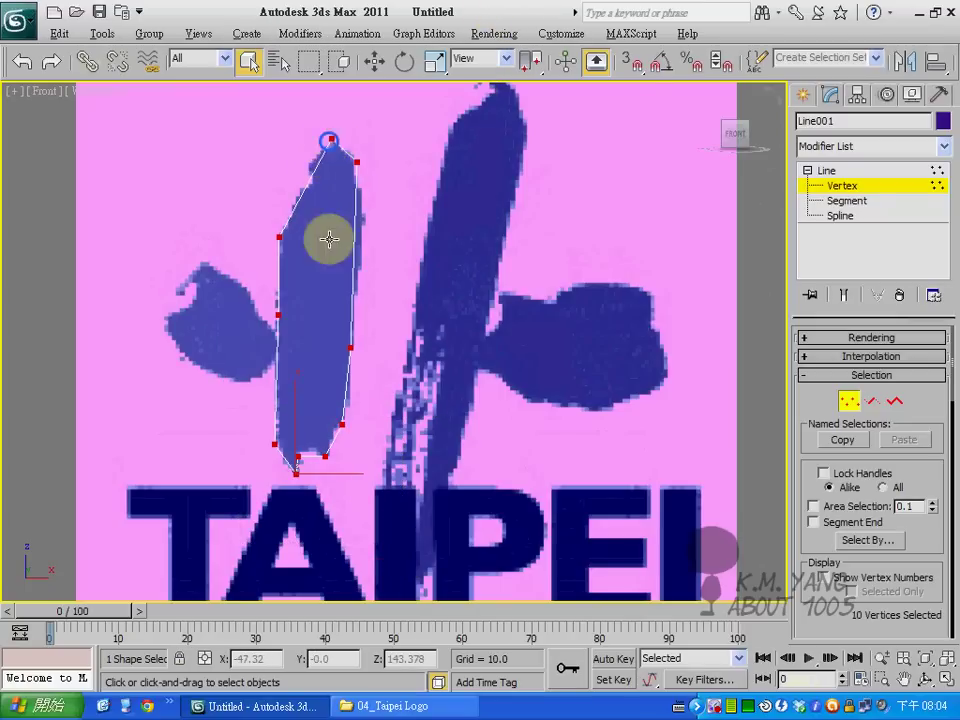
{"action": "right_click", "coordinate": [329, 238]}
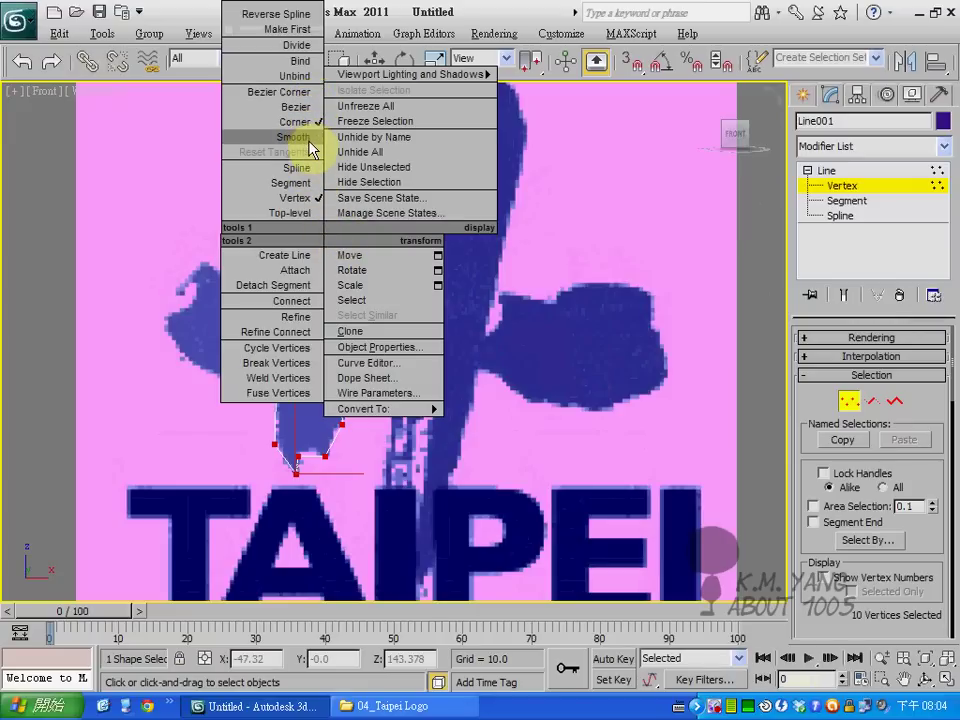
{"action": "mouse_move", "coordinate": [410, 74]}
{"action": "left_click", "coordinate": [497, 10]}
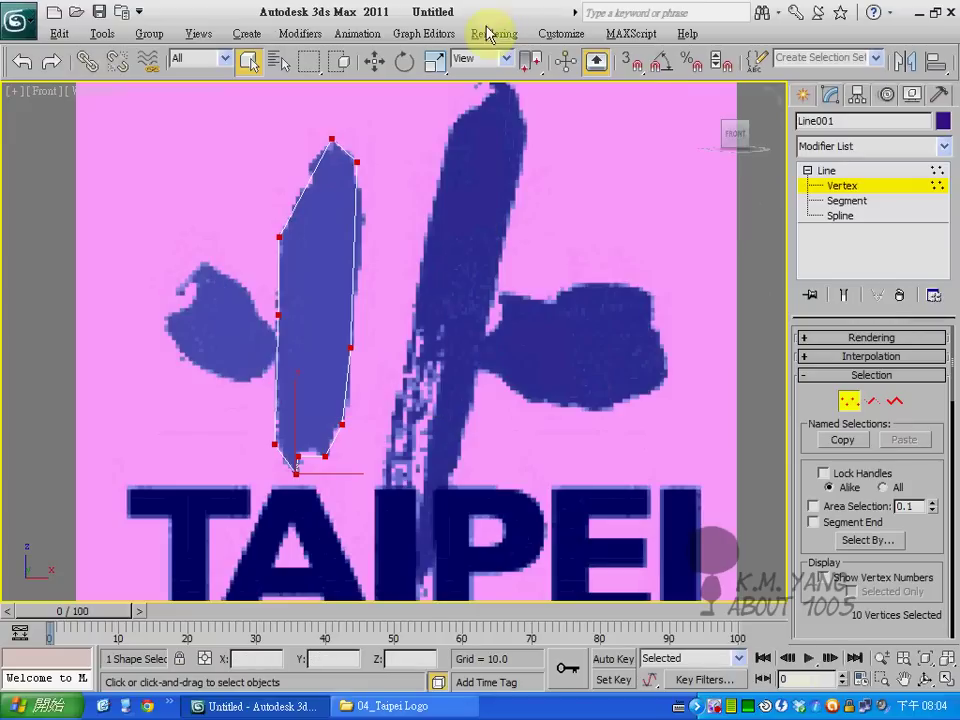
{"action": "right_click", "coordinate": [324, 233]}
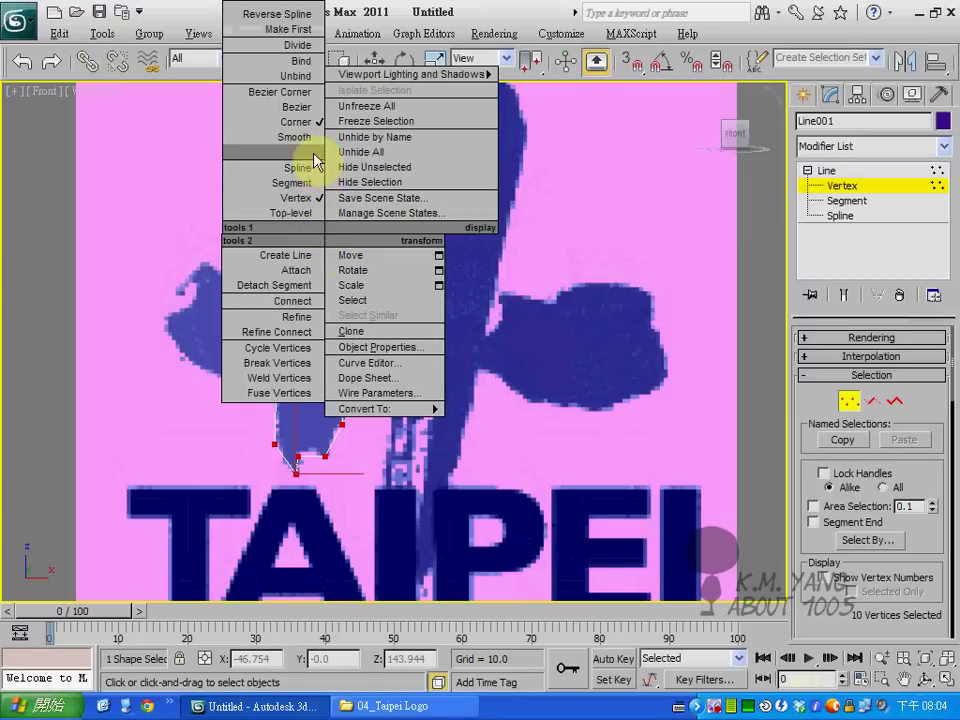
{"action": "left_click", "coordinate": [310, 113]}
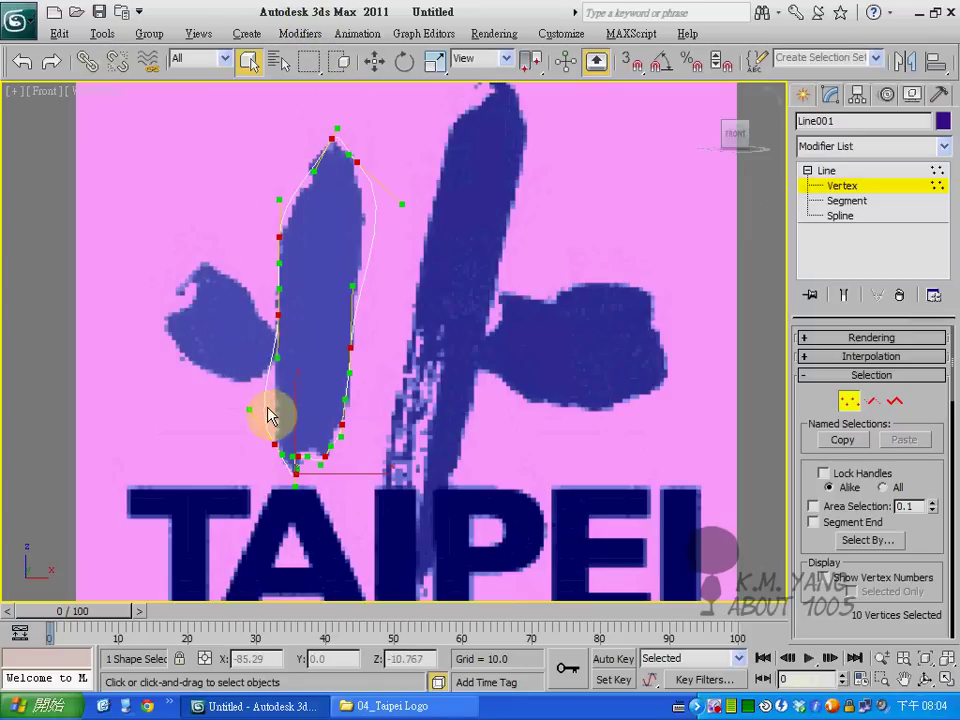
- Nudge the lower right-edge vertex and bend the lower-left curve outward to fit the stroke
{"action": "left_click", "coordinate": [363, 433]}
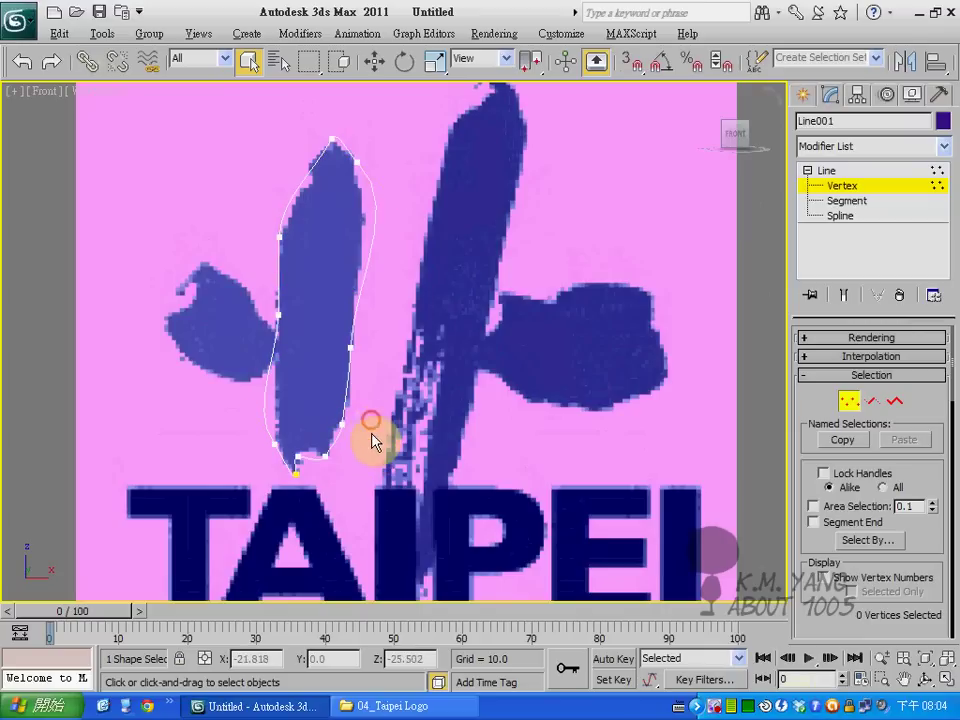
{"action": "left_click", "coordinate": [343, 423]}
{"action": "left_click", "coordinate": [368, 70]}
{"action": "left_click_drag", "start_coordinate": [385, 410], "coordinate": [382, 383]}
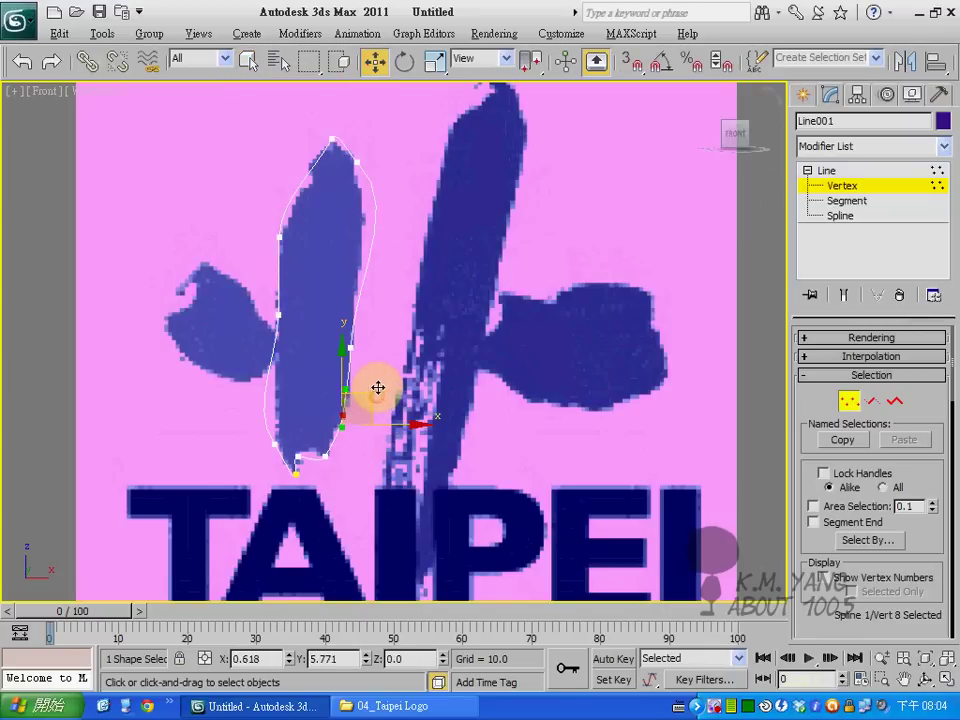
{"action": "left_click", "coordinate": [405, 340]}
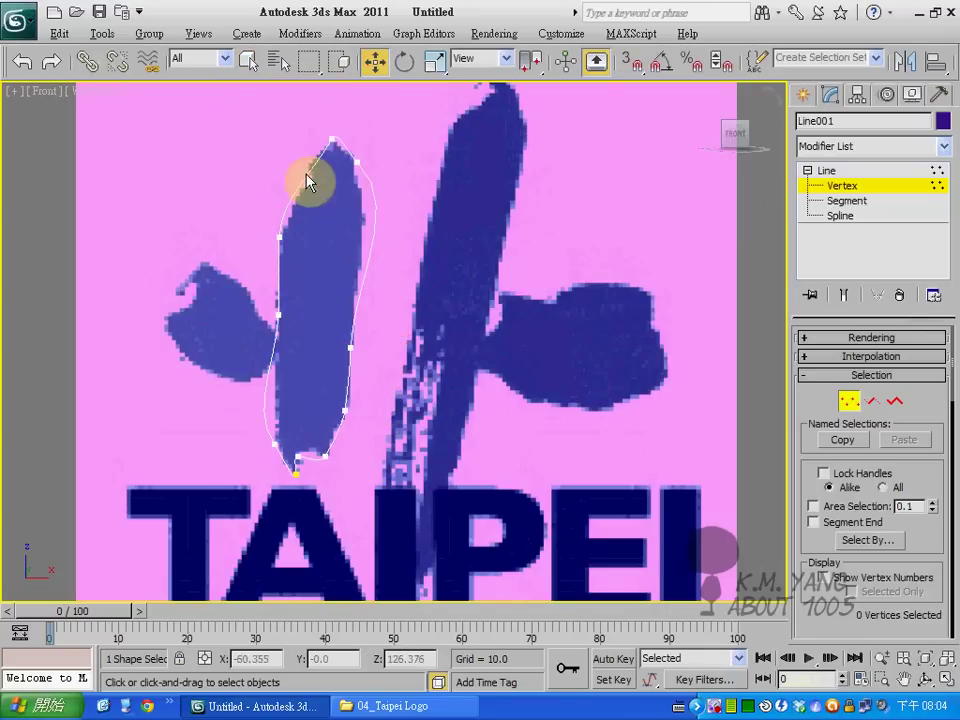
{"action": "left_click_drag", "start_coordinate": [274, 390], "coordinate": [292, 476]}
- Make all outline vertices Smooth and move the bottom vertex down slightly
{"action": "left_click_drag", "start_coordinate": [222, 118], "coordinate": [403, 540]}
{"action": "right_click", "coordinate": [349, 418]}
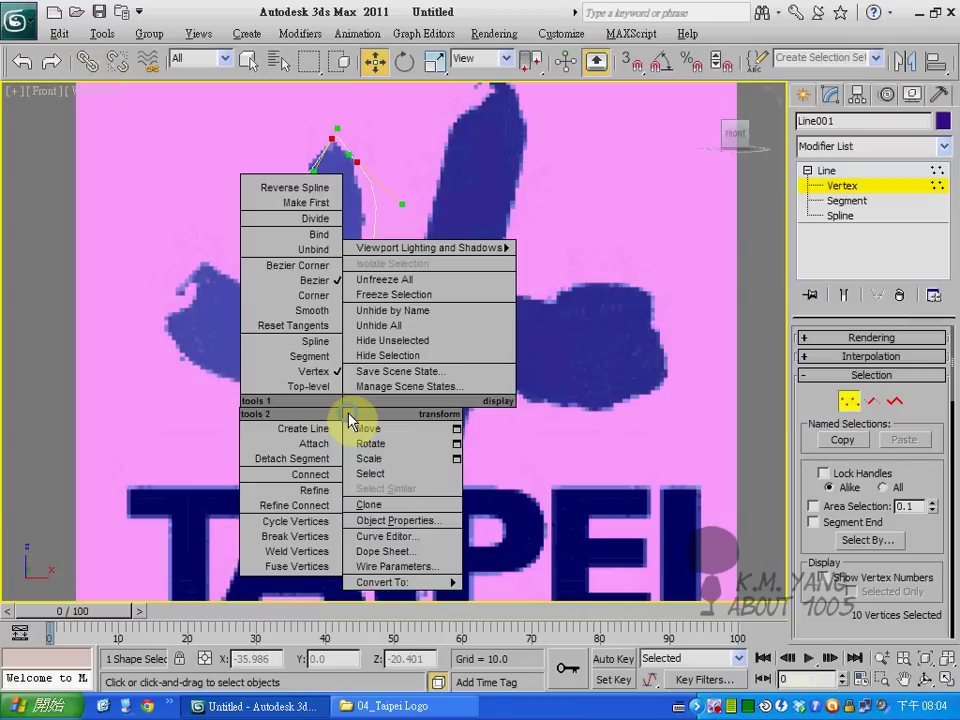
{"action": "left_click", "coordinate": [311, 310]}
{"action": "left_click", "coordinate": [370, 443]}
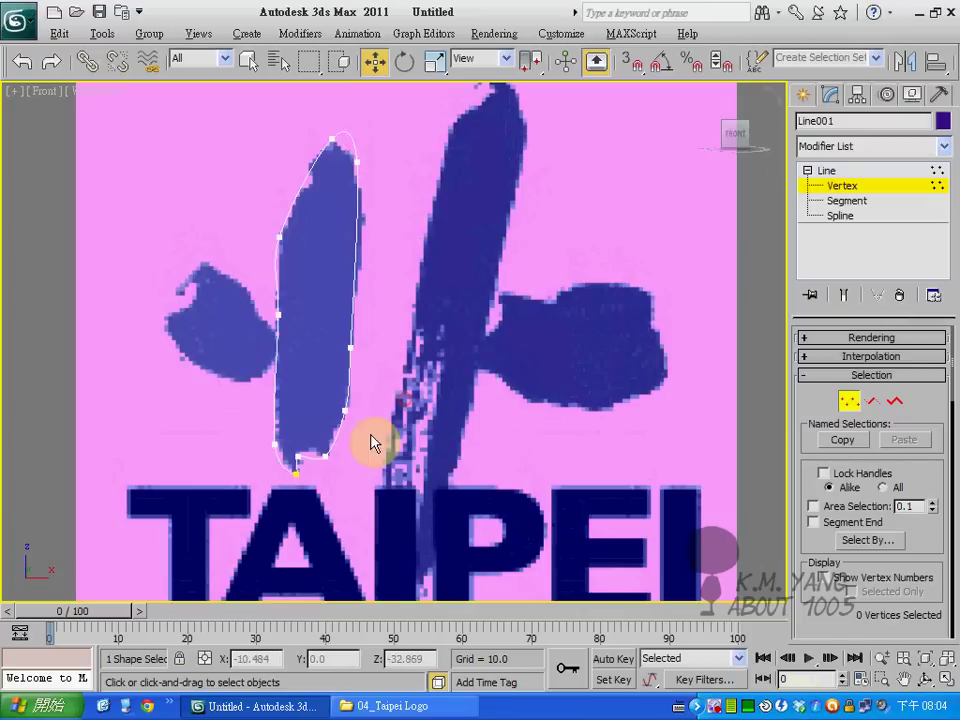
{"action": "left_click_drag", "start_coordinate": [296, 462], "coordinate": [295, 476]}
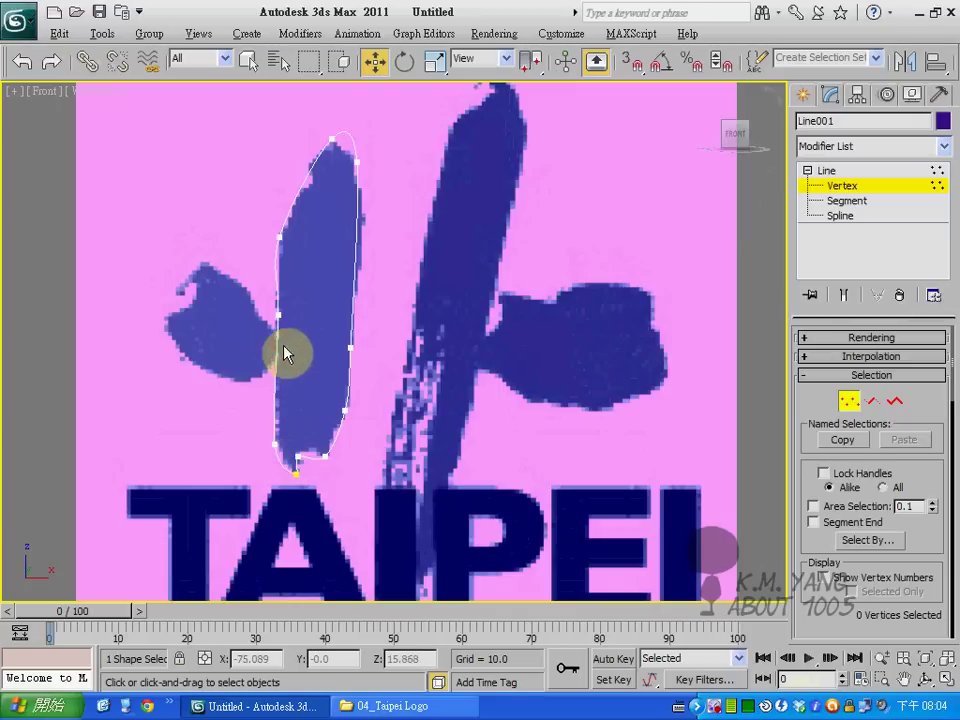
- Adjust the top, left-edge and bottom vertices so they sit on the stroke's edge
{"action": "left_click", "coordinate": [331, 139]}
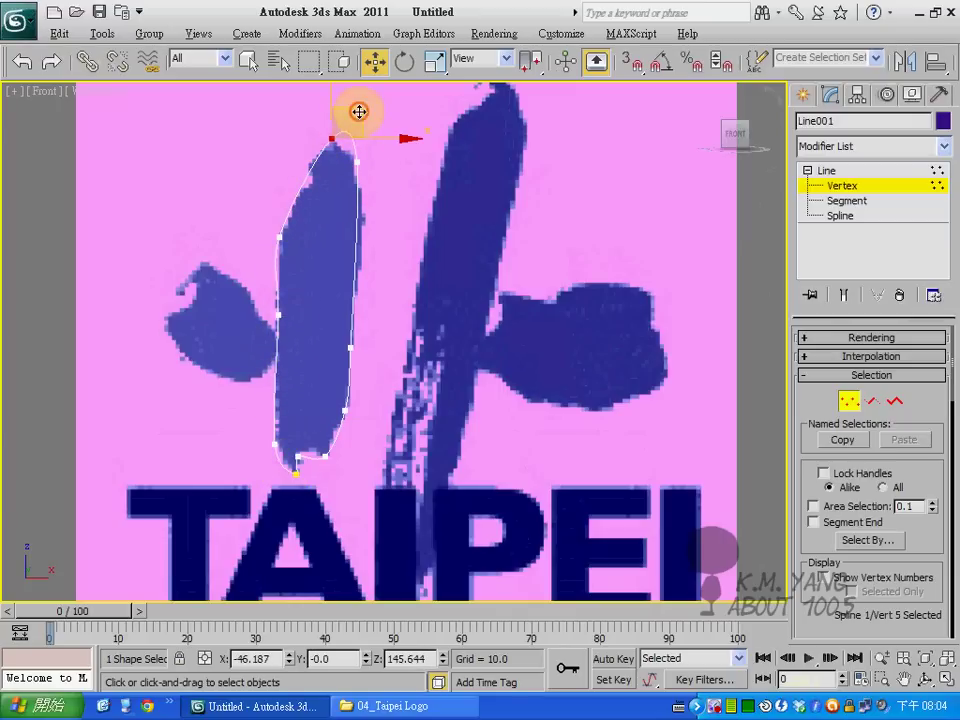
{"action": "mouse_move", "coordinate": [356, 114]}
{"action": "left_mouse_down"}
{"action": "mouse_move", "coordinate": [365, 165]}
{"action": "mouse_move", "coordinate": [359, 122]}
{"action": "left_mouse_up"}
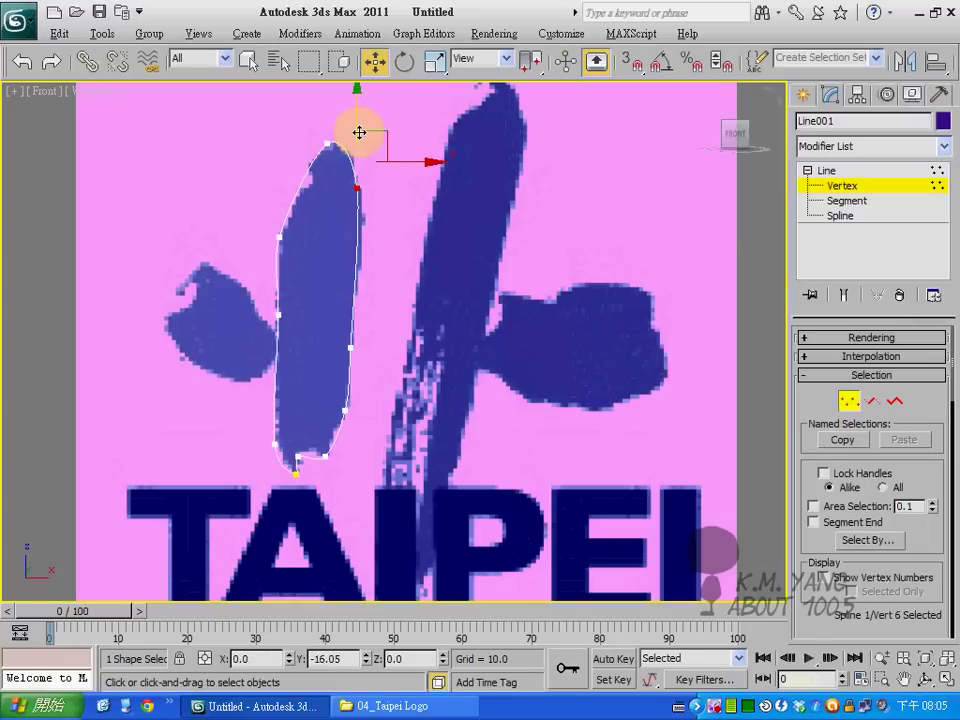
{"action": "left_click_drag", "start_coordinate": [416, 186], "coordinate": [419, 188]}
{"action": "left_click", "coordinate": [279, 237]}
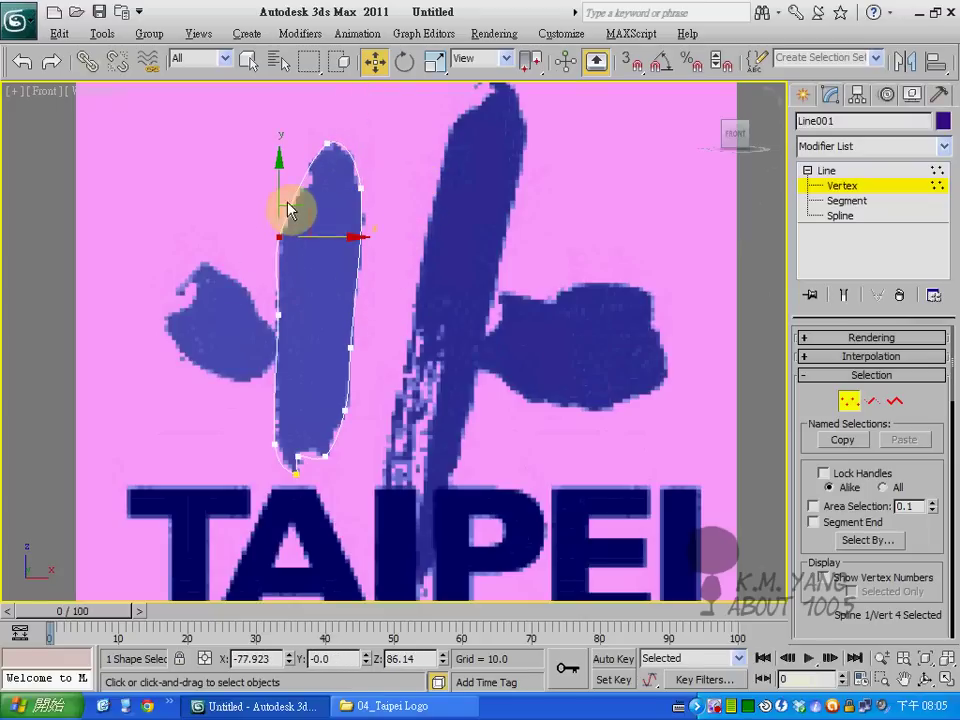
{"action": "left_click", "coordinate": [279, 315]}
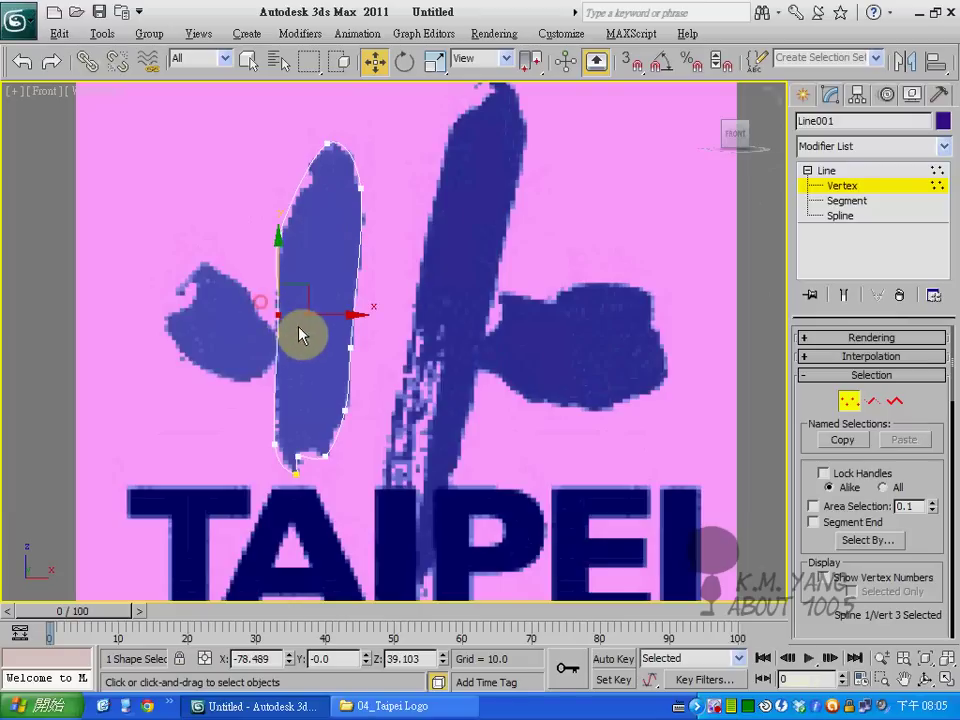
{"action": "left_click_drag", "start_coordinate": [327, 314], "coordinate": [324, 315]}
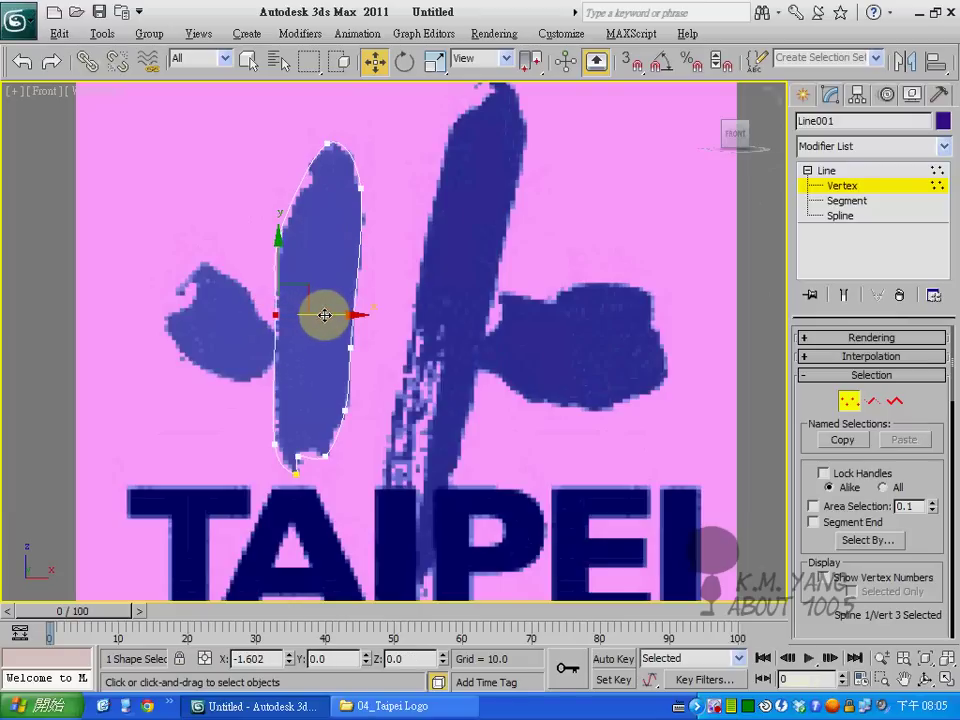
{"action": "left_click", "coordinate": [297, 474]}
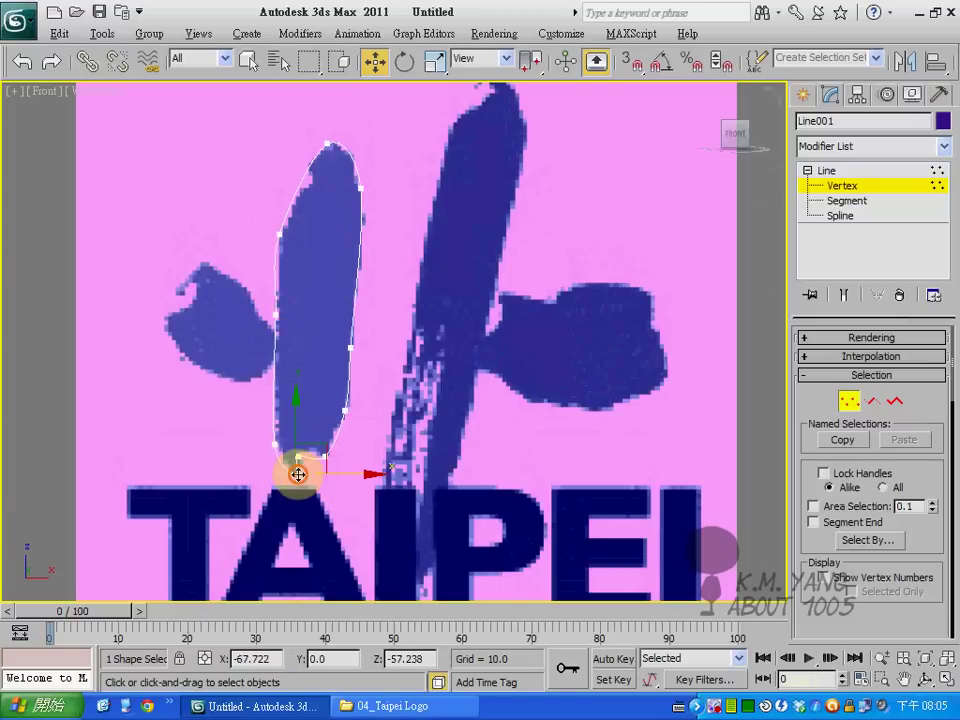
{"action": "left_click_drag", "start_coordinate": [296, 425], "coordinate": [298, 431]}
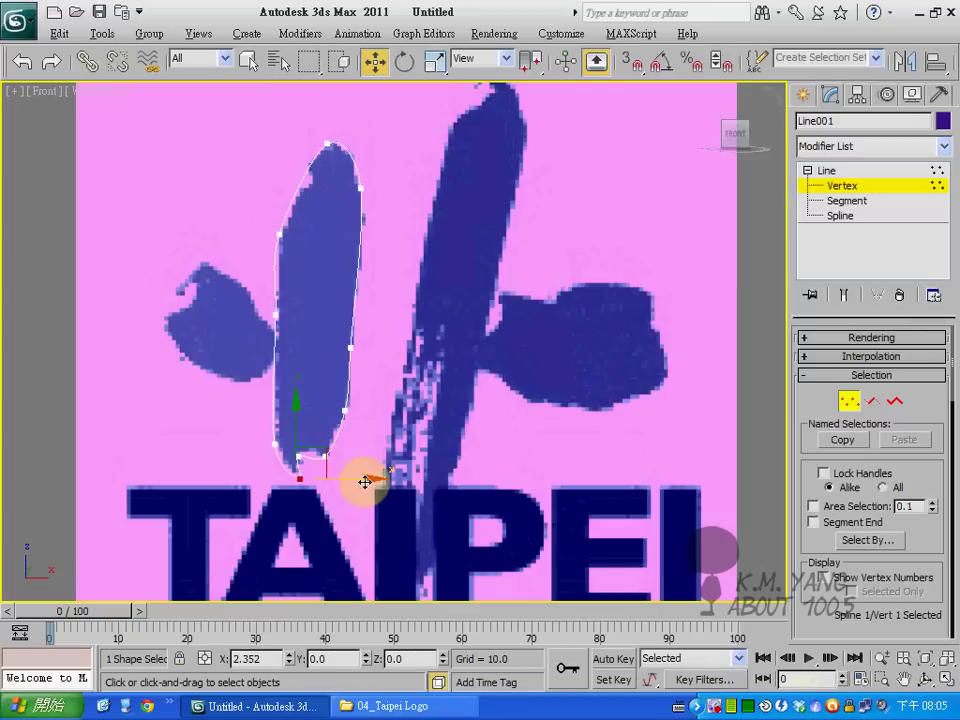
- Delete the extra vertex at the outline's lower right
{"action": "left_click", "coordinate": [285, 440]}
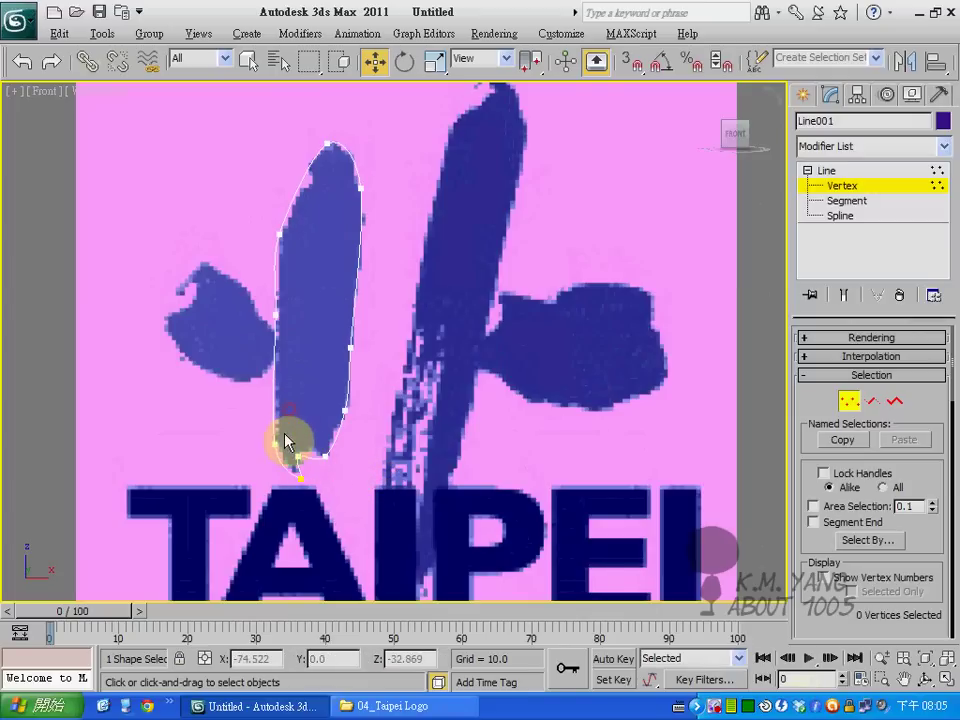
{"action": "left_click_drag", "start_coordinate": [347, 478], "coordinate": [345, 472]}
{"action": "left_click", "coordinate": [351, 475]}
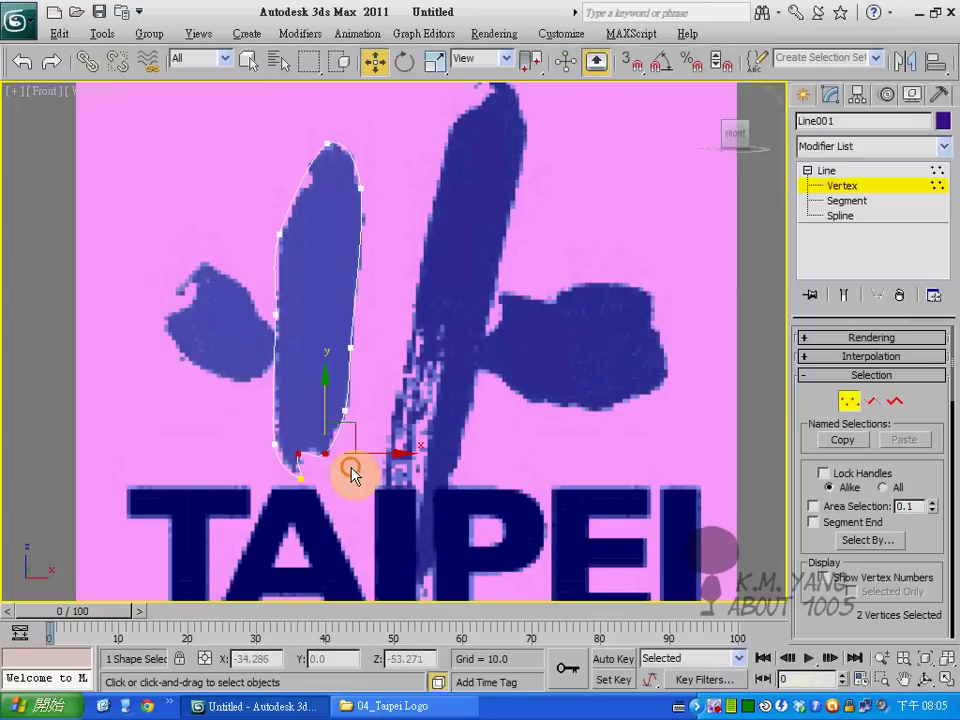
{"action": "left_click", "coordinate": [329, 455]}
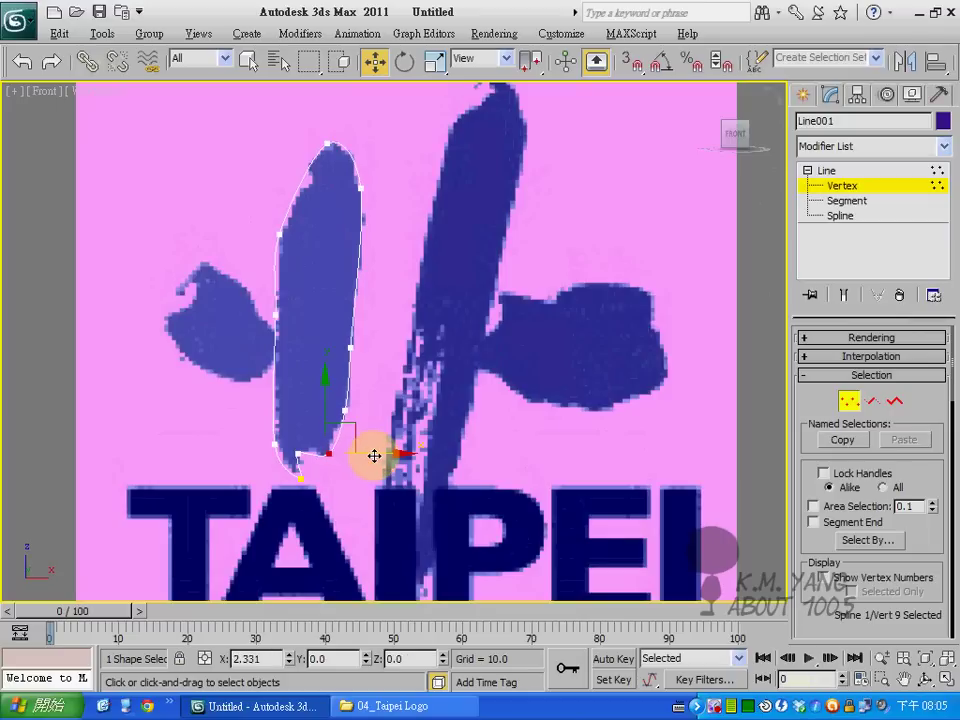
{"action": "left_click", "coordinate": [345, 411]}
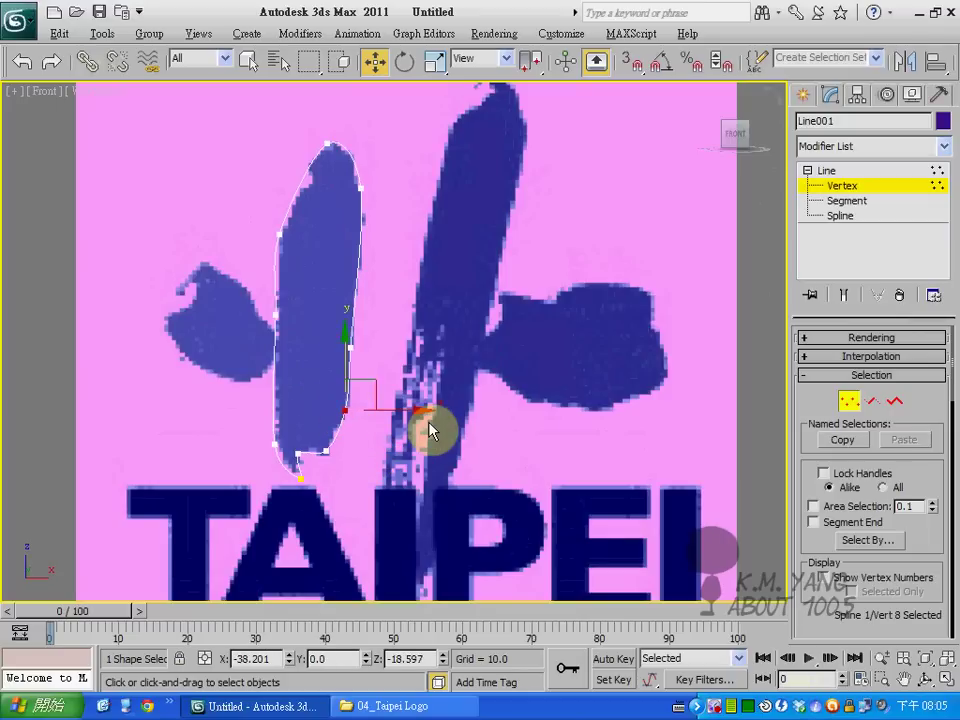
{"action": "key", "text": "Delete"}
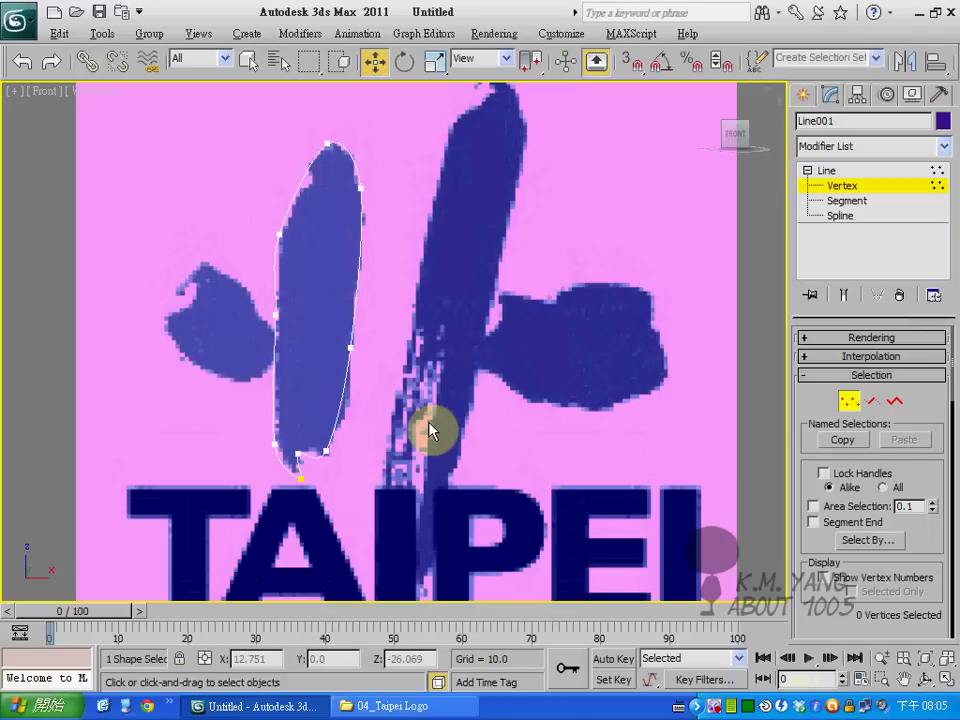
- Nudge the bottom vertices and refine the upper-left curve along the stroke edge
{"action": "left_click", "coordinate": [341, 449]}
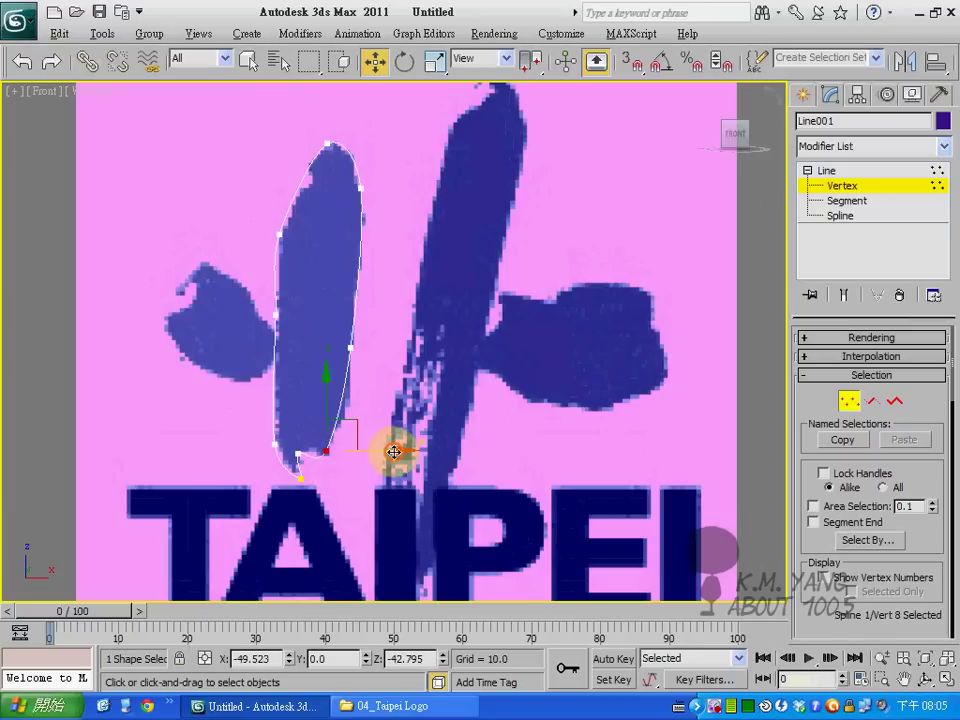
{"action": "left_click_drag", "start_coordinate": [399, 453], "coordinate": [402, 453]}
{"action": "left_click_drag", "start_coordinate": [332, 404], "coordinate": [334, 397]}
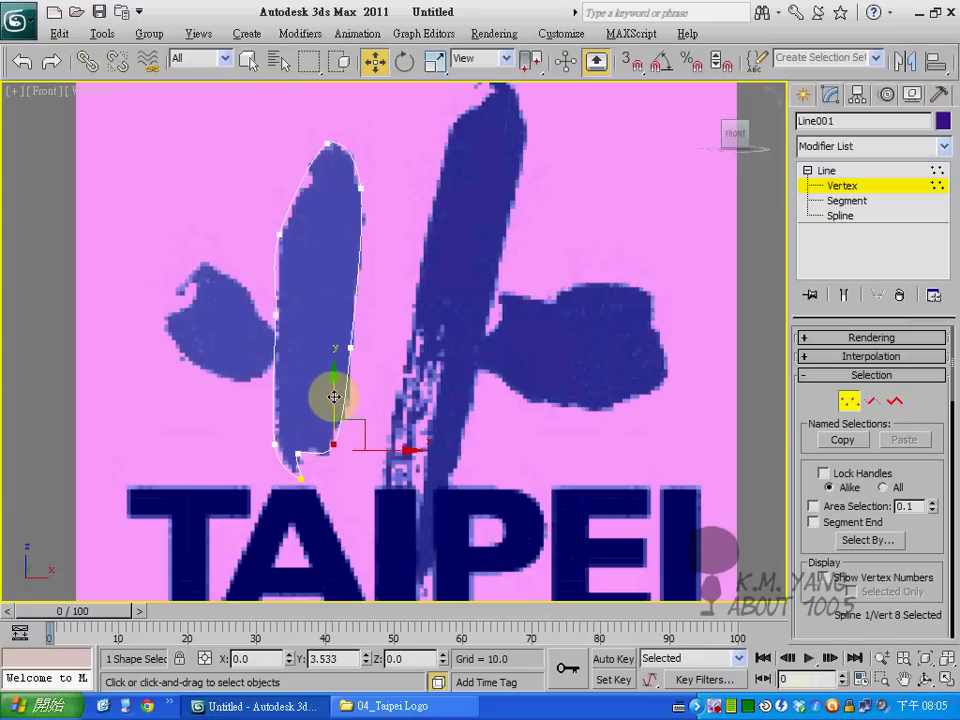
{"action": "left_click", "coordinate": [297, 456]}
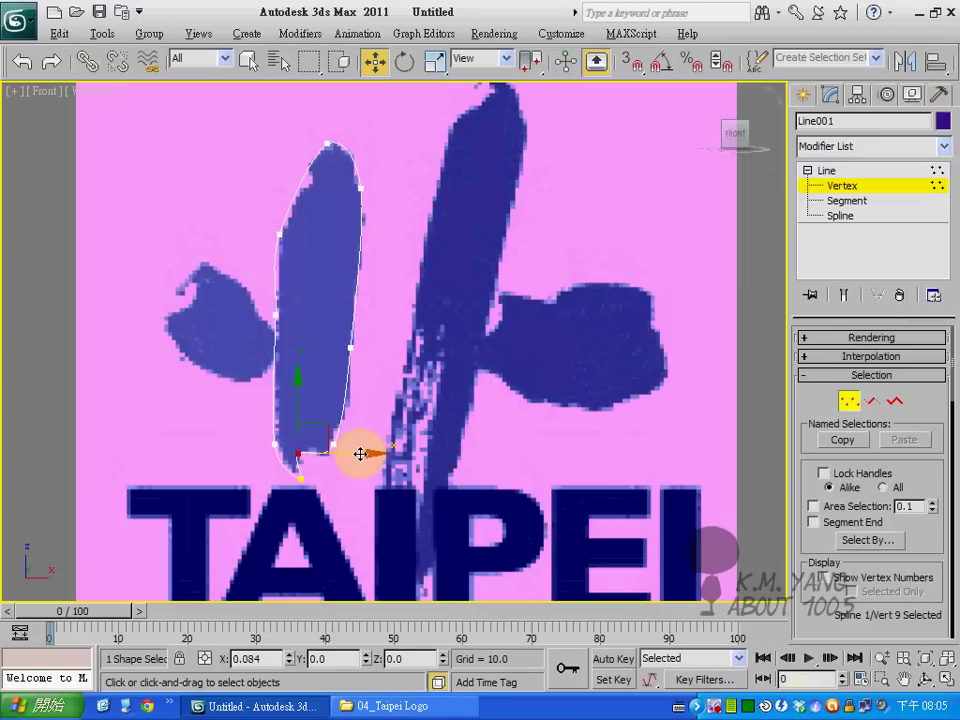
{"action": "left_click", "coordinate": [372, 484]}
{"action": "left_click_drag", "start_coordinate": [287, 199], "coordinate": [335, 162]}
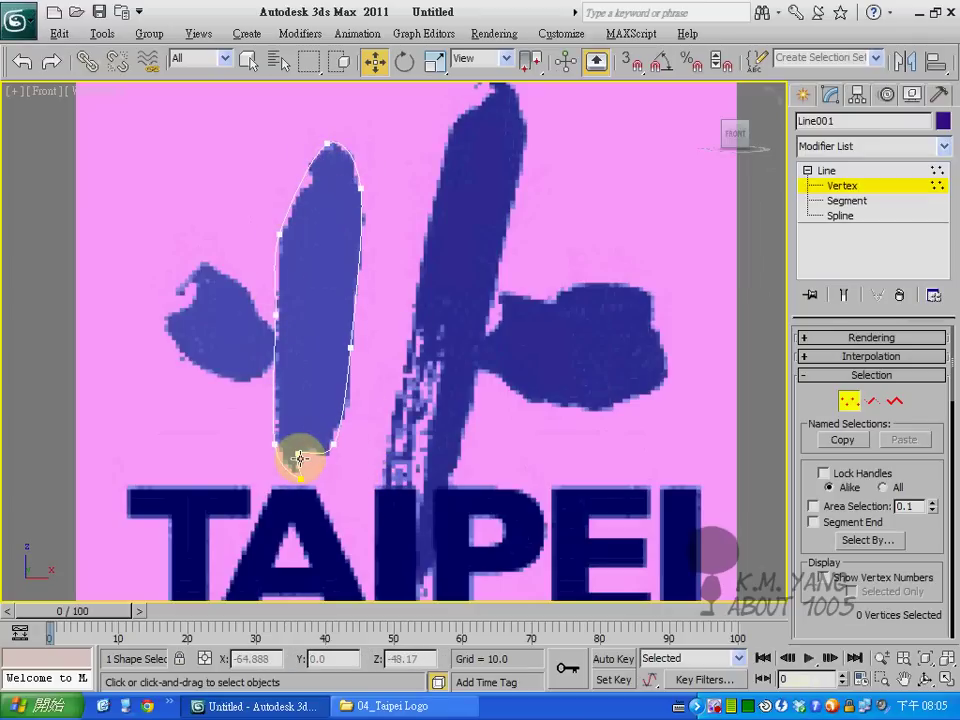
- Return Line001 from Vertex level to whole-object level in the modifier stack
{"action": "left_click", "coordinate": [842, 174]}
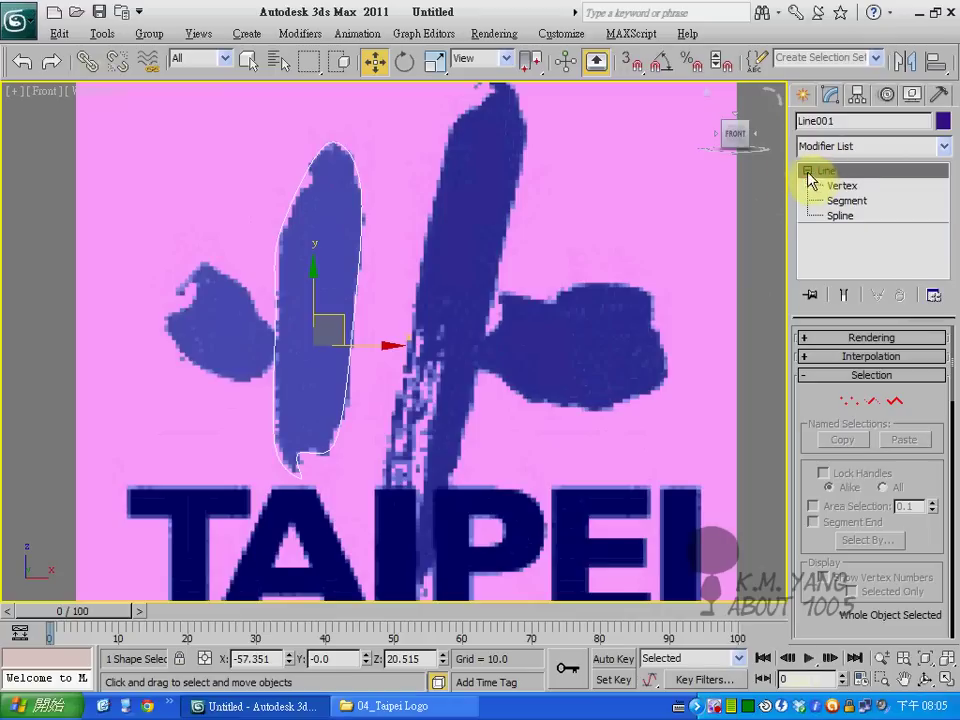
- Draw a Line around the small blob stroke left of the tall stroke and close it
{"action": "left_click", "coordinate": [800, 95]}
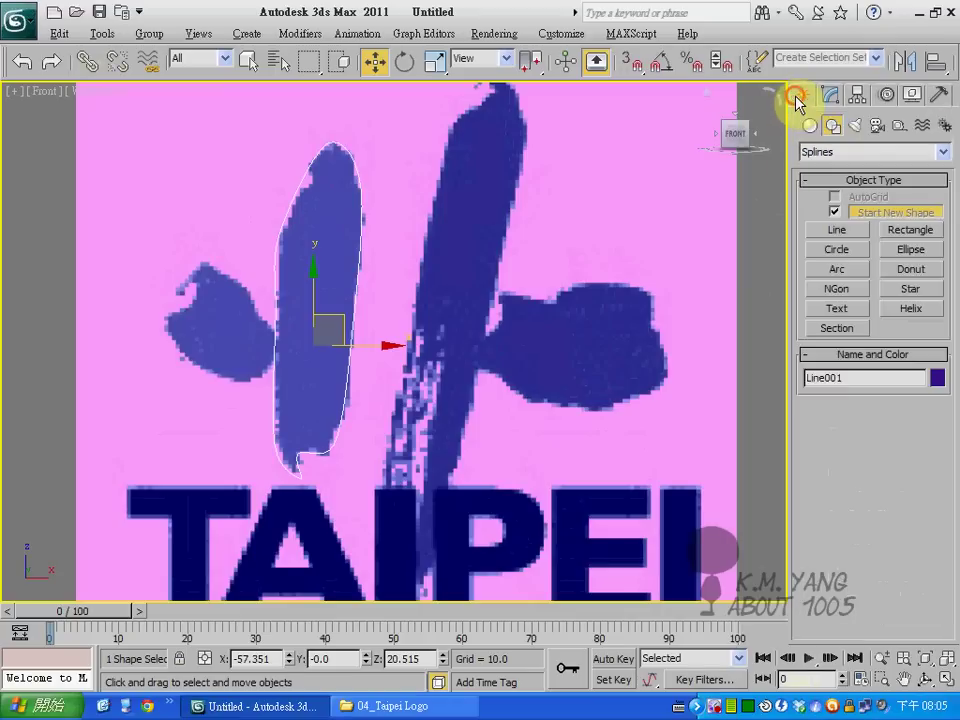
{"action": "left_click", "coordinate": [855, 231]}
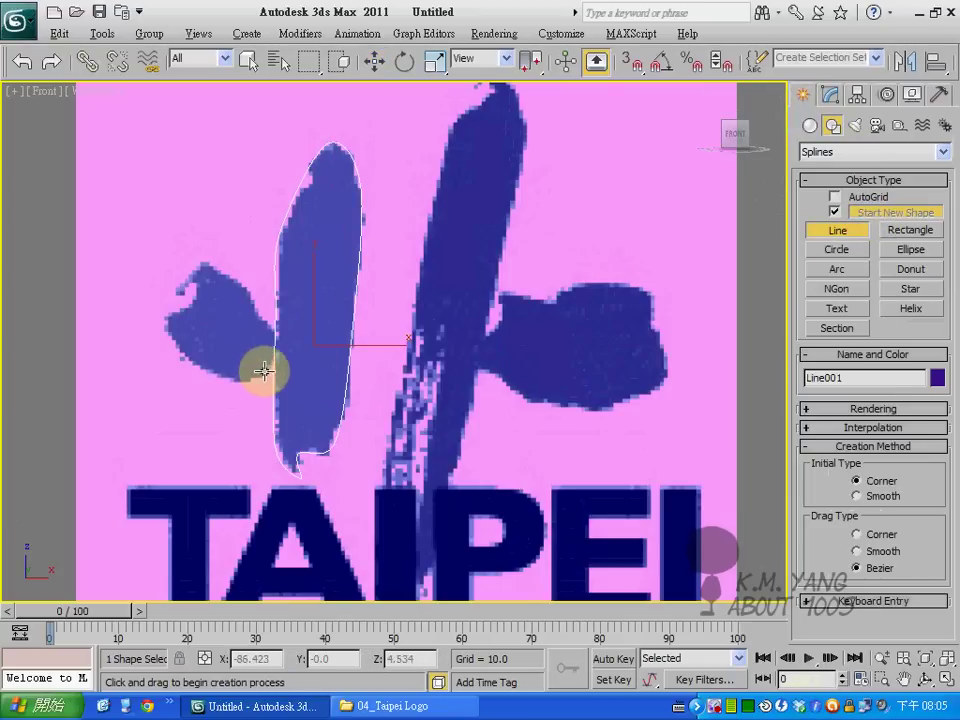
{"action": "left_click", "coordinate": [272, 363]}
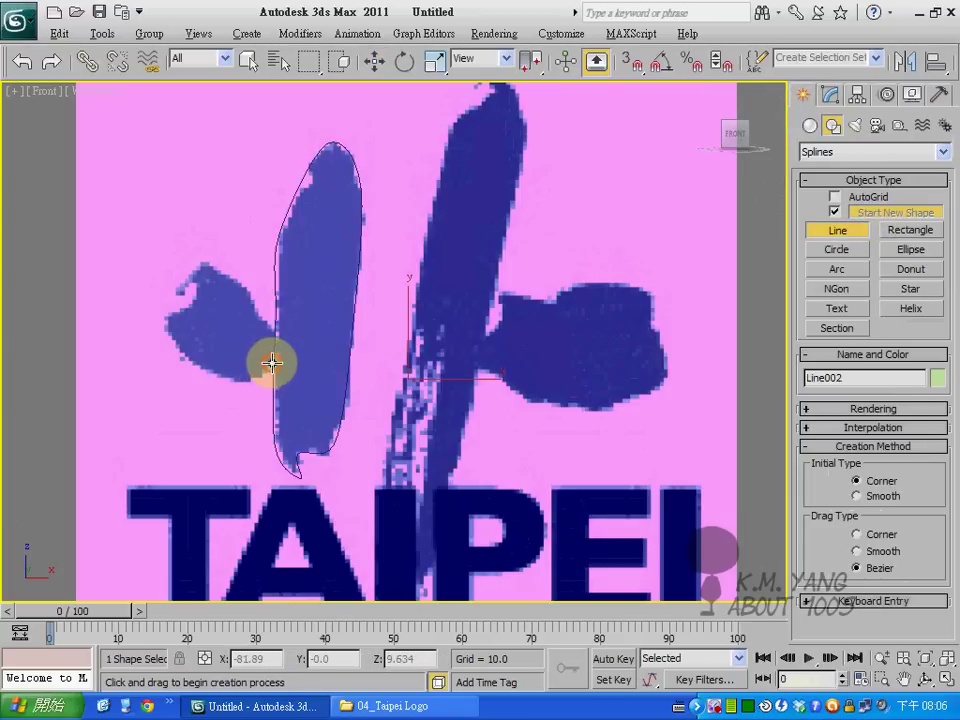
{"action": "left_click", "coordinate": [248, 383]}
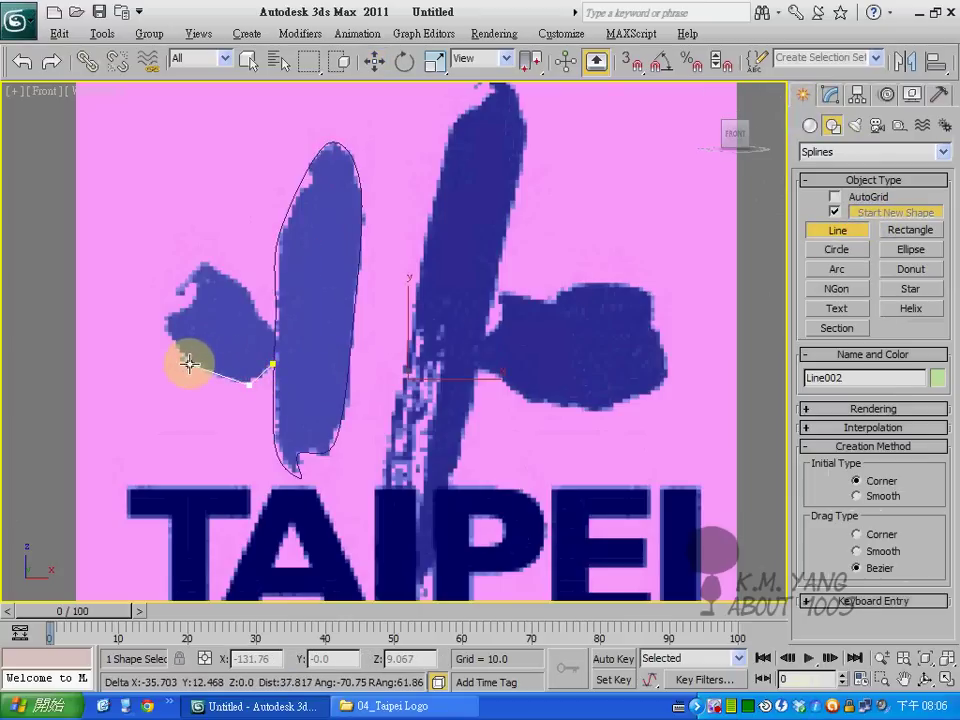
{"action": "left_click", "coordinate": [165, 332]}
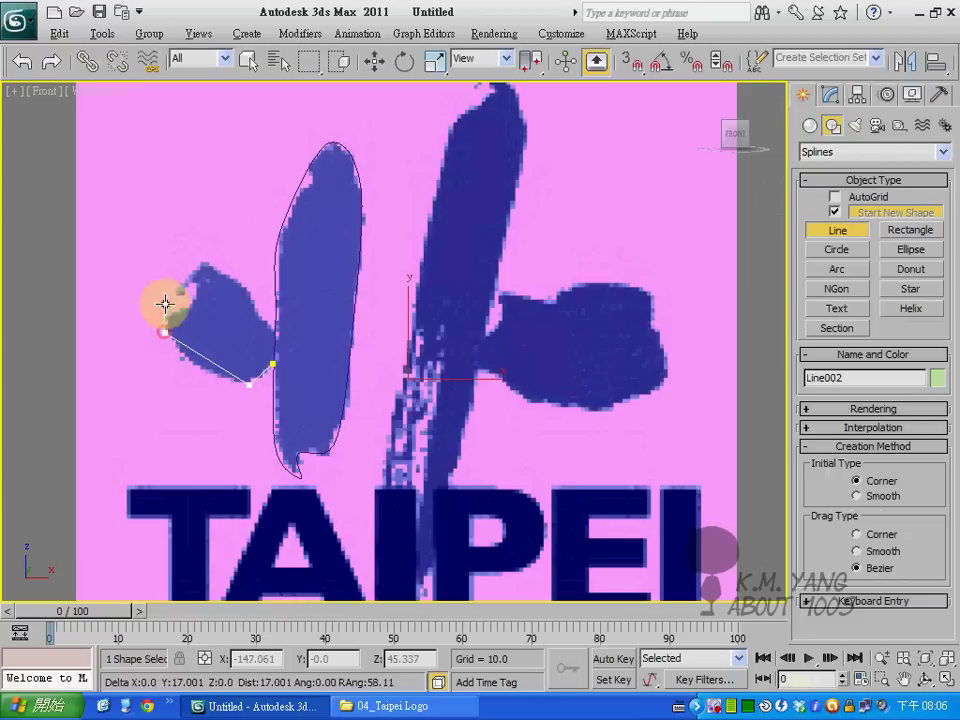
{"action": "left_click", "coordinate": [197, 282]}
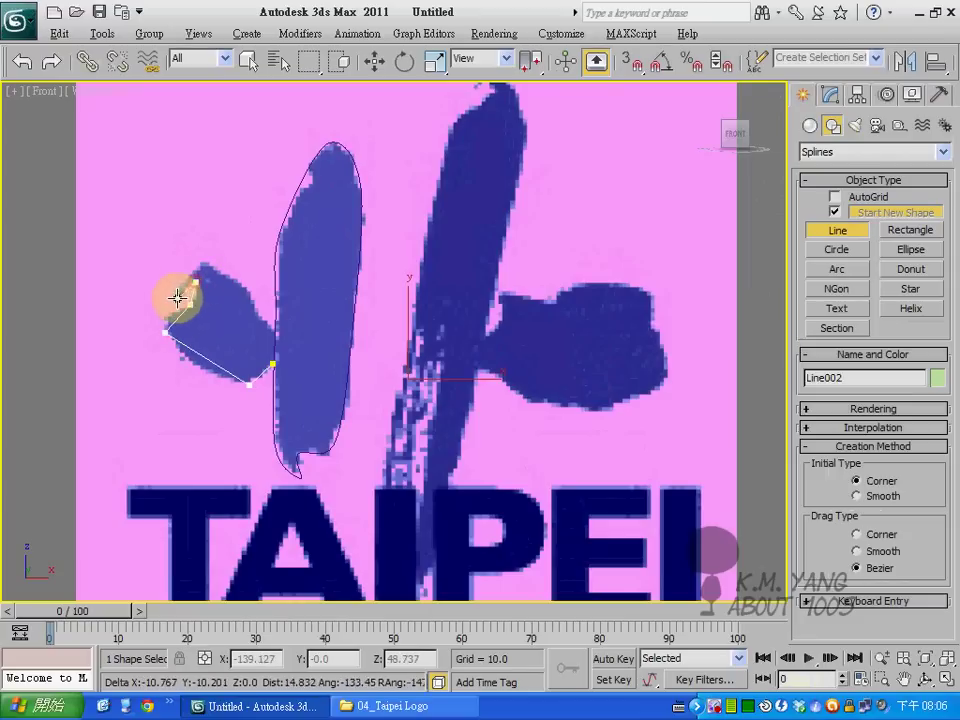
{"action": "left_click", "coordinate": [175, 293]}
{"action": "left_click", "coordinate": [202, 261]}
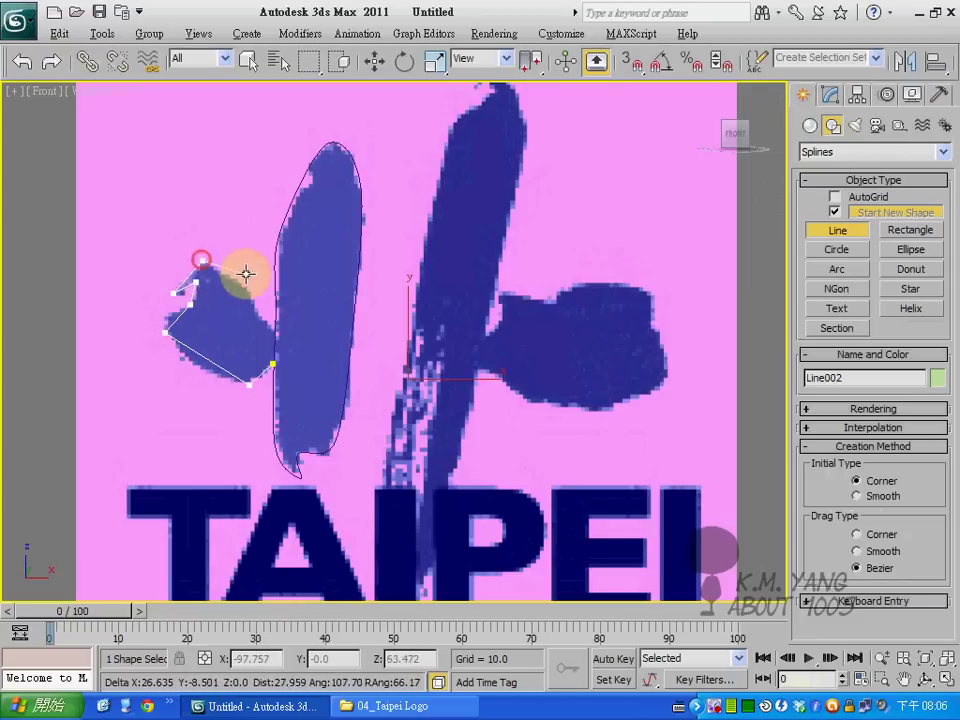
{"action": "left_click", "coordinate": [248, 290]}
{"action": "left_click", "coordinate": [255, 316]}
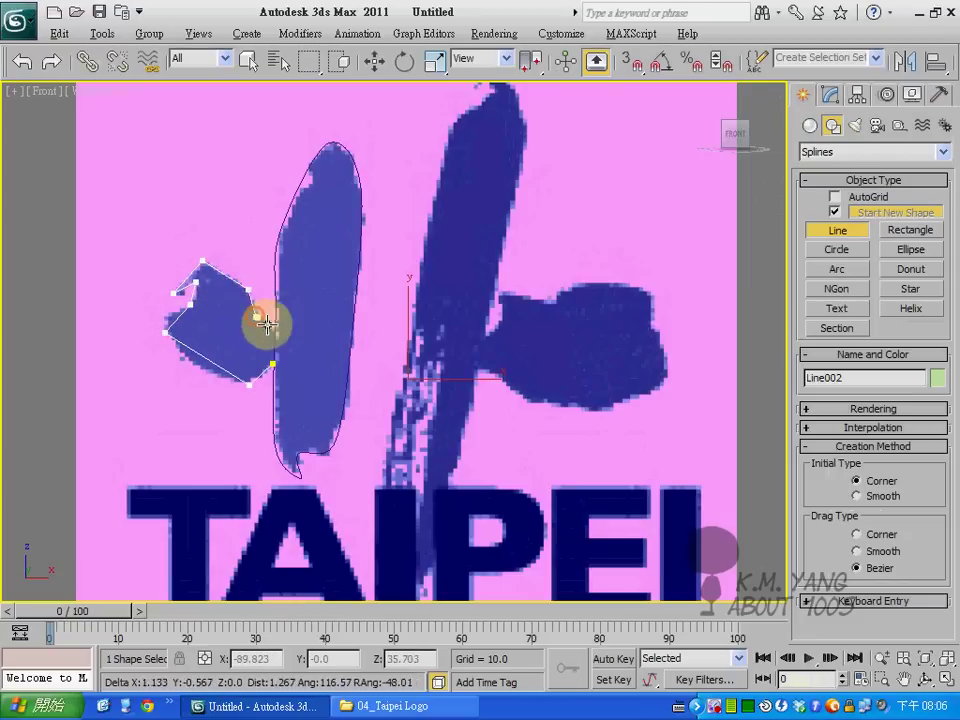
{"action": "left_click", "coordinate": [275, 364]}
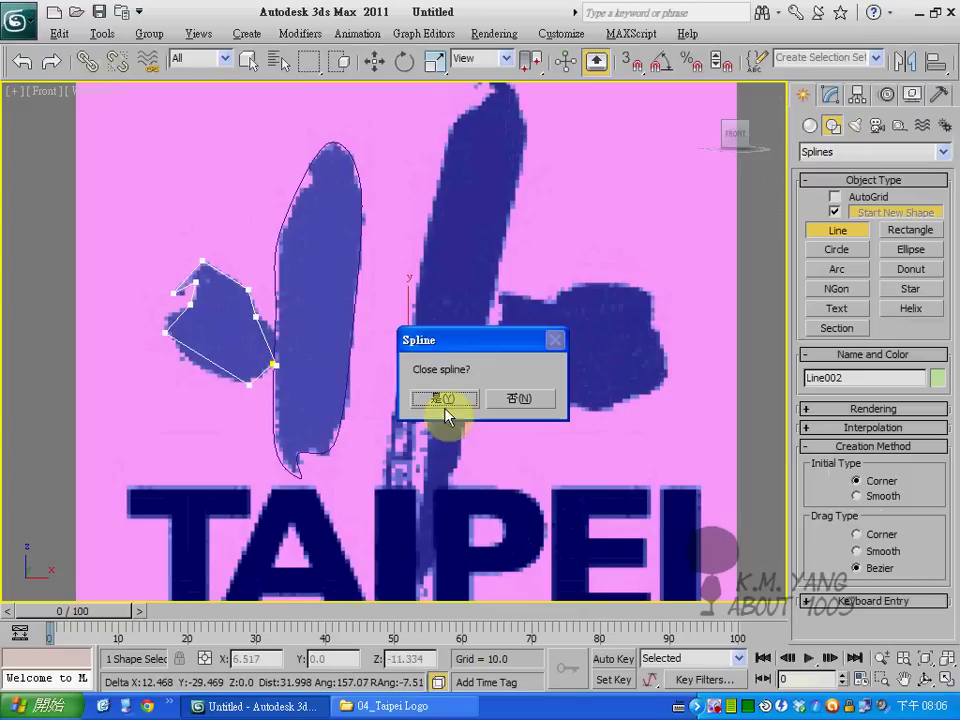
{"action": "left_click", "coordinate": [453, 400]}
- Enter Vertex level on Line002 and make all its vertices Smooth
{"action": "left_click", "coordinate": [830, 94]}
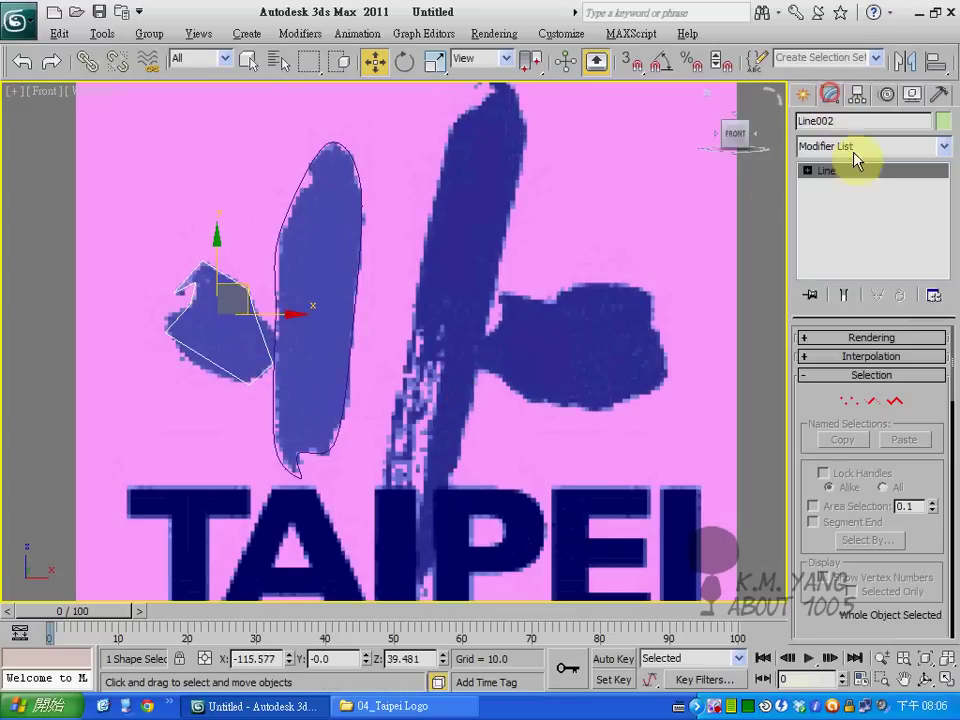
{"action": "left_click", "coordinate": [808, 172]}
{"action": "left_click", "coordinate": [836, 186]}
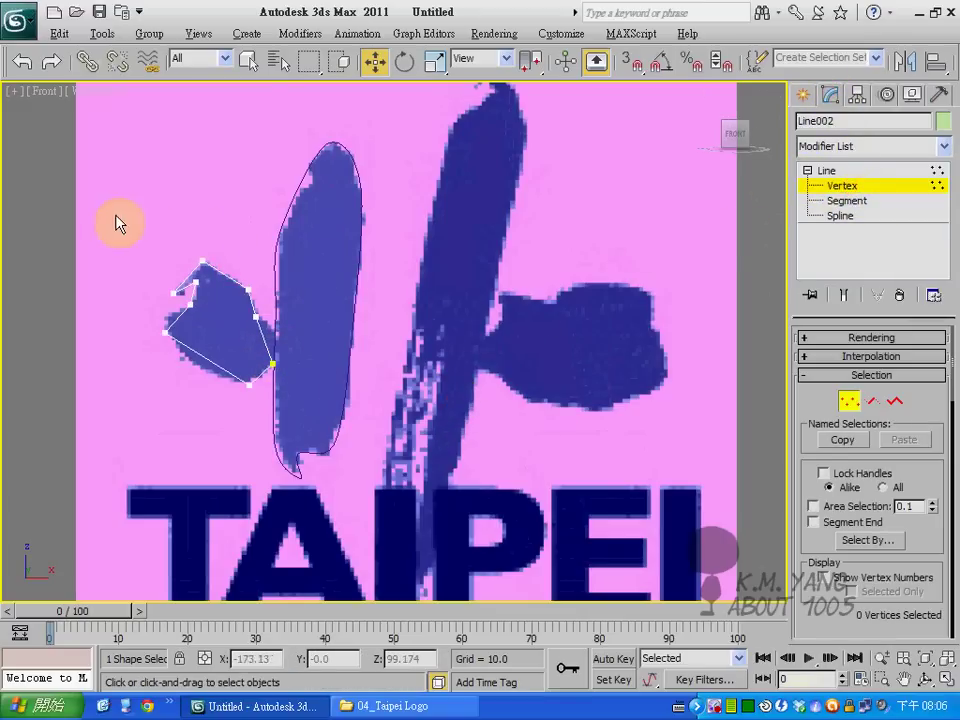
{"action": "left_click_drag", "start_coordinate": [113, 216], "coordinate": [288, 434]}
{"action": "right_click", "coordinate": [268, 357]}
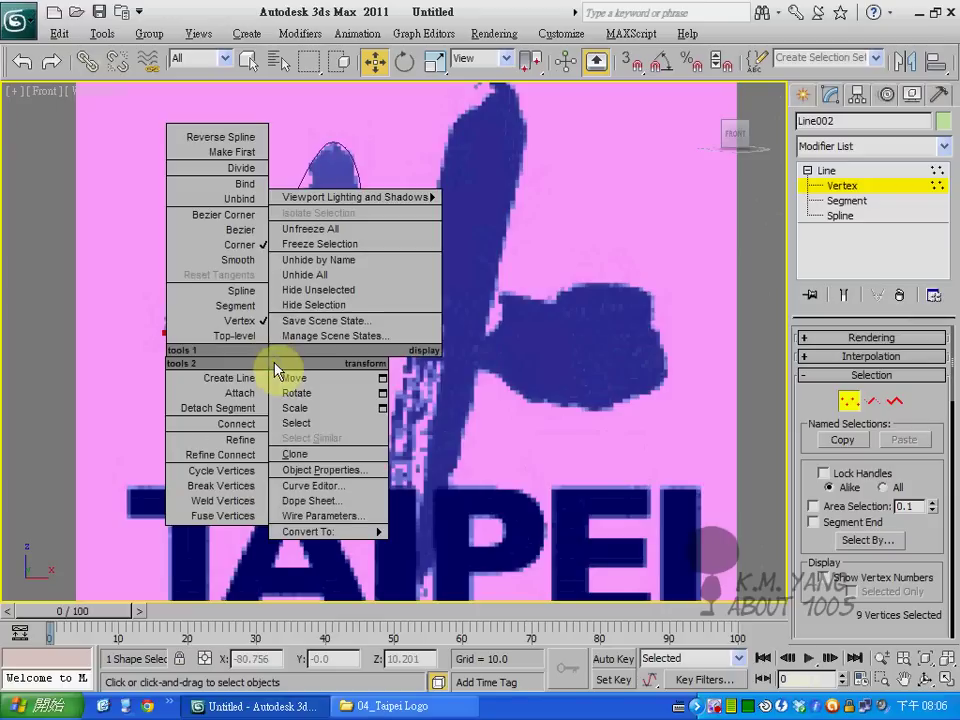
{"action": "left_click", "coordinate": [250, 270]}
{"action": "left_click", "coordinate": [249, 384]}
- Move the bottom, left and starting vertices to follow the small stroke, then exit vertex editing
{"action": "left_click", "coordinate": [302, 389]}
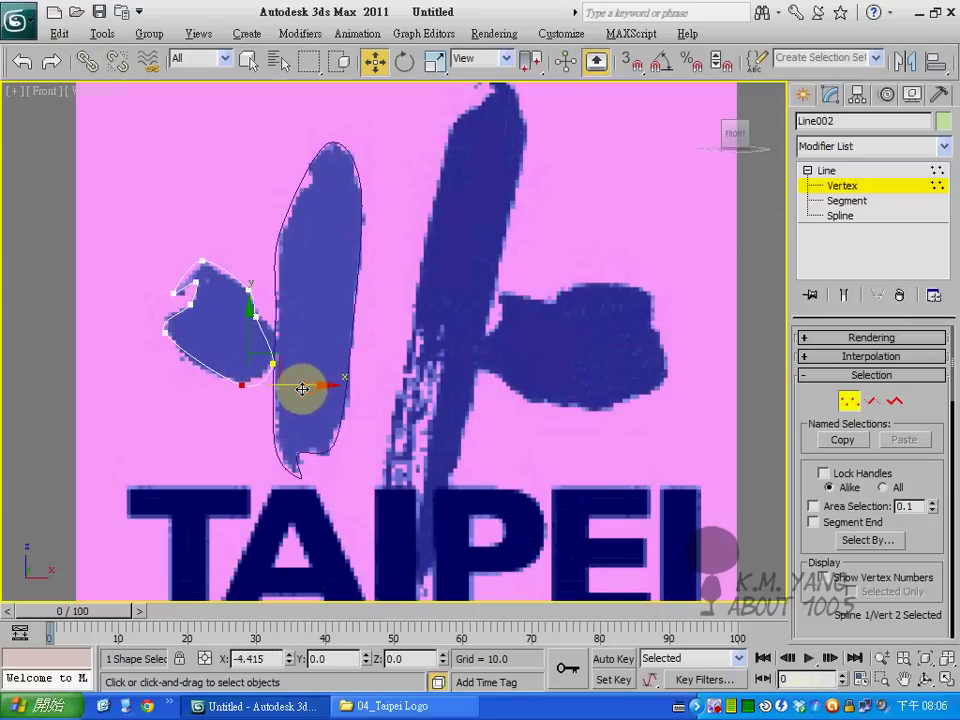
{"action": "left_click_drag", "start_coordinate": [292, 392], "coordinate": [261, 347]}
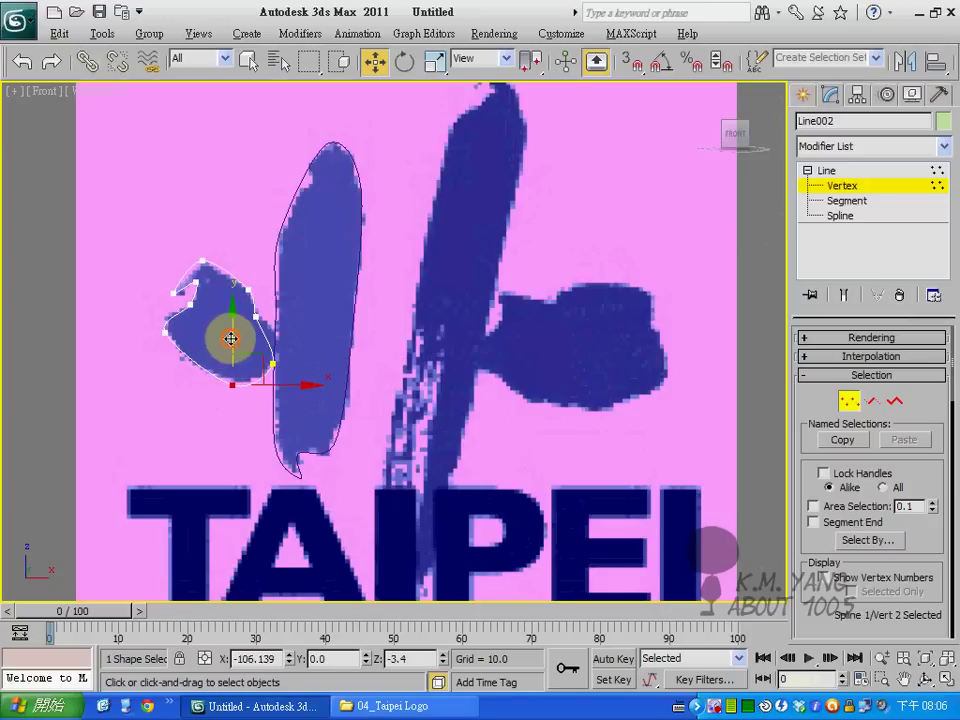
{"action": "left_click", "coordinate": [164, 331]}
{"action": "left_click_drag", "start_coordinate": [193, 304], "coordinate": [194, 301]}
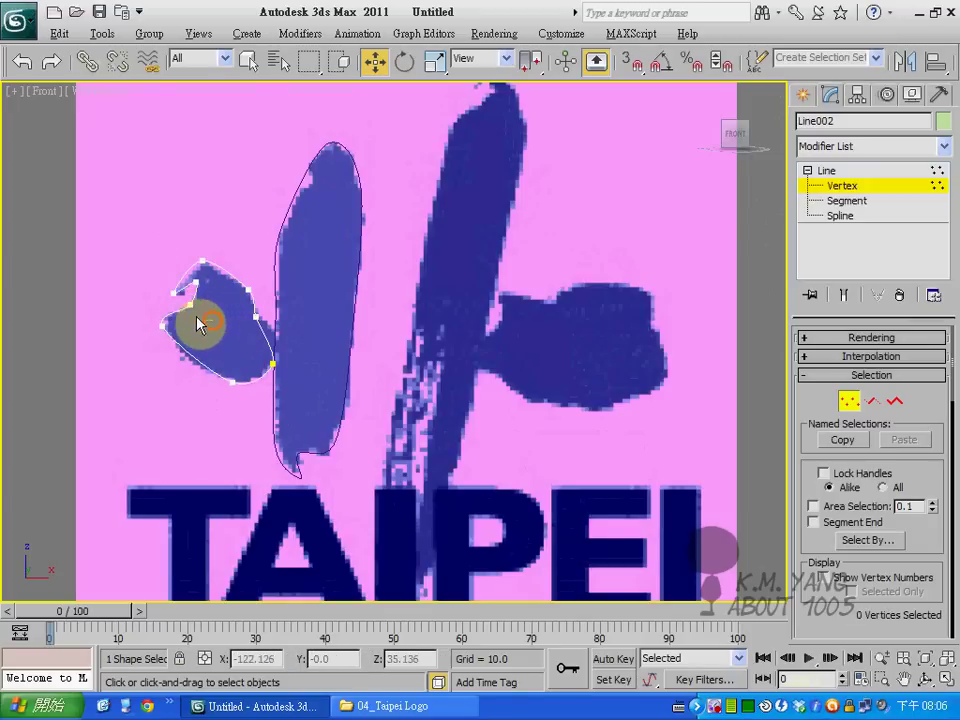
{"action": "left_click", "coordinate": [191, 303]}
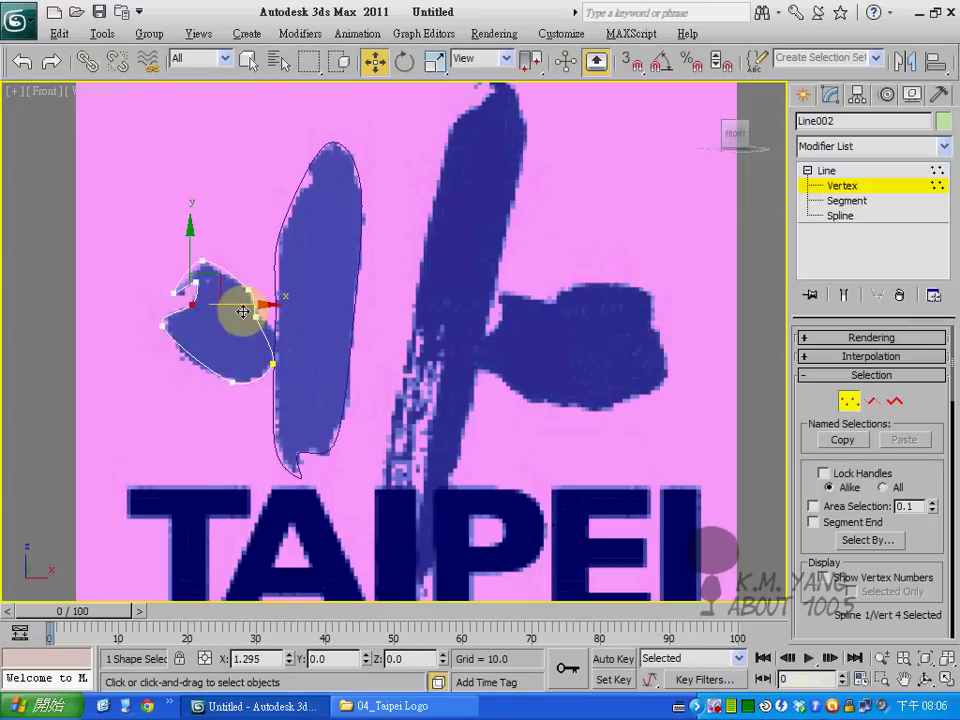
{"action": "left_click", "coordinate": [200, 257]}
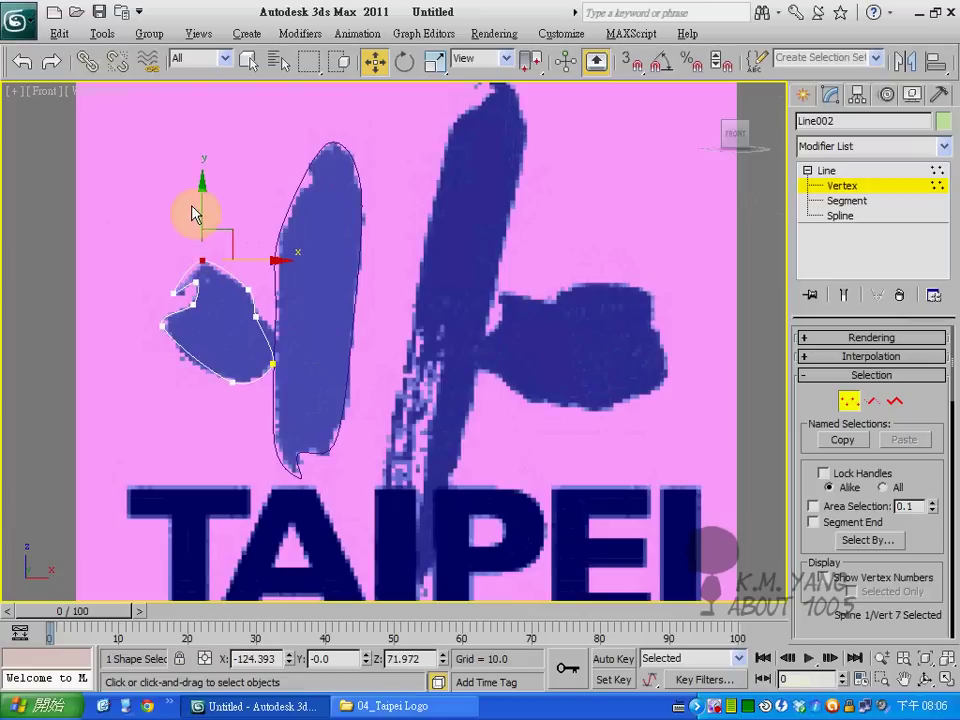
{"action": "left_click", "coordinate": [256, 318]}
{"action": "left_click", "coordinate": [273, 363]}
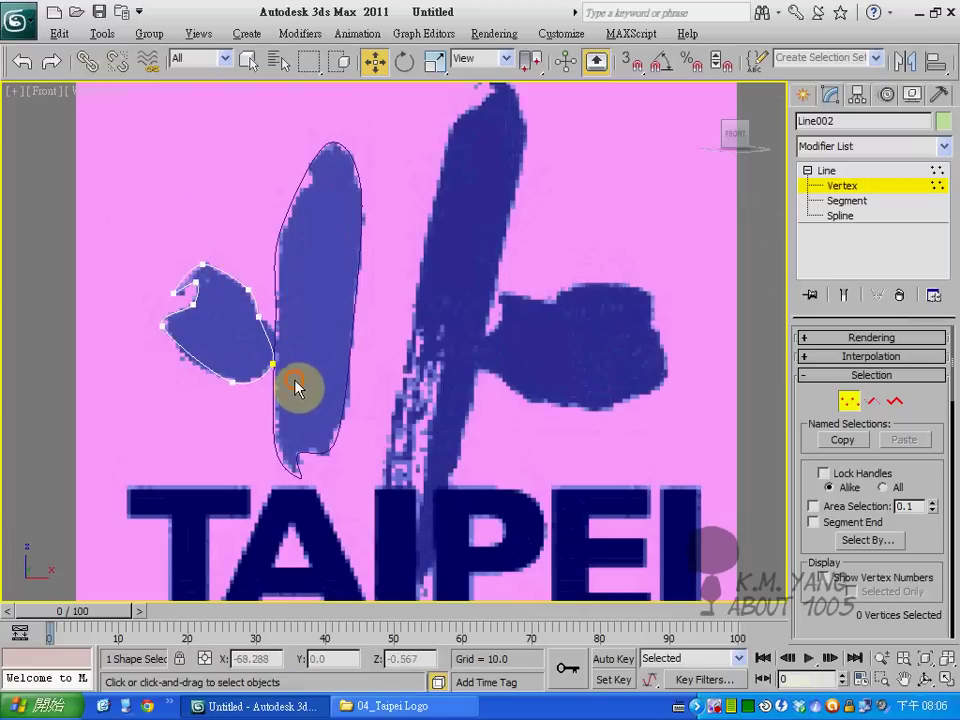
{"action": "left_click_drag", "start_coordinate": [270, 307], "coordinate": [273, 352]}
{"action": "left_click", "coordinate": [322, 327]}
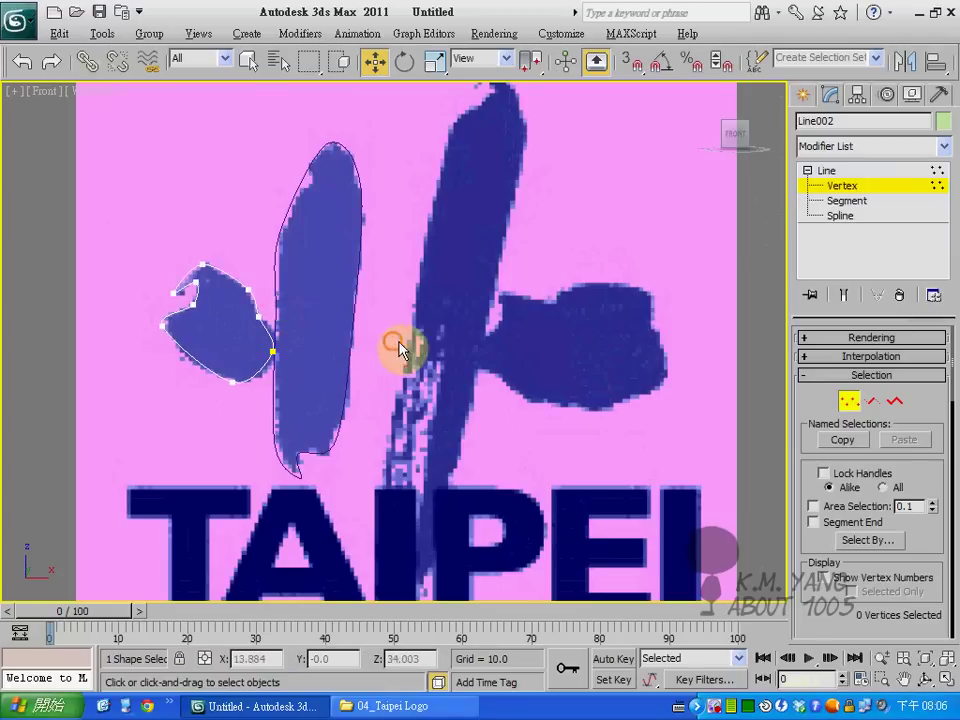
{"action": "left_click", "coordinate": [808, 171]}
- Deselect the outline and bring up the Create panel's spline shape options
{"action": "left_click", "coordinate": [385, 428]}
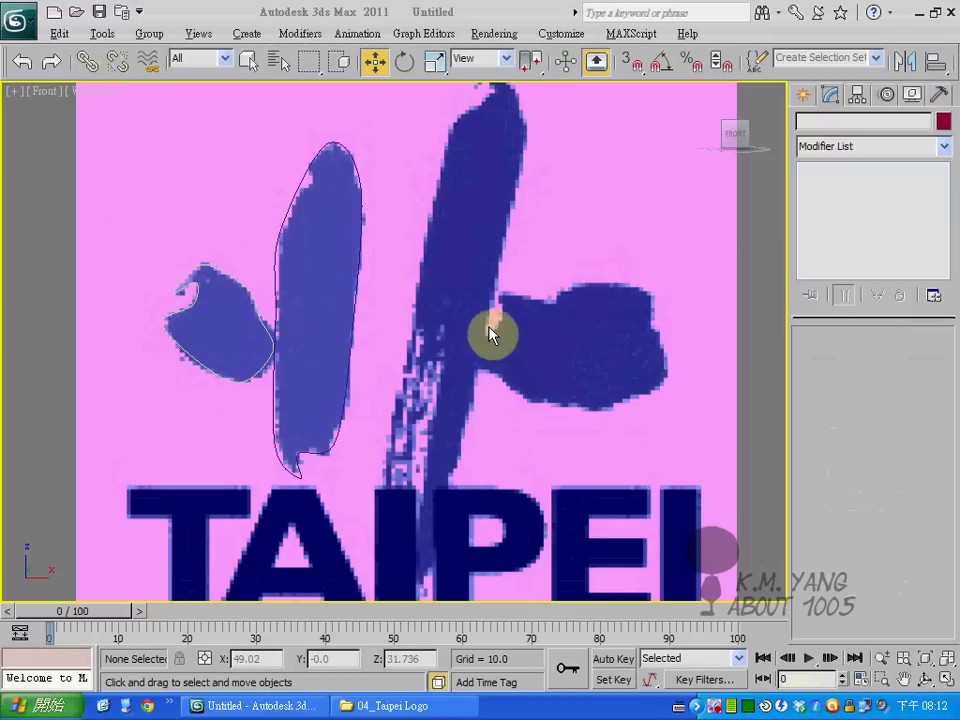
{"action": "left_click", "coordinate": [803, 95]}
- Start a Line spline at the central stroke's top tip and trace its left edge downward
{"action": "left_click", "coordinate": [840, 231]}
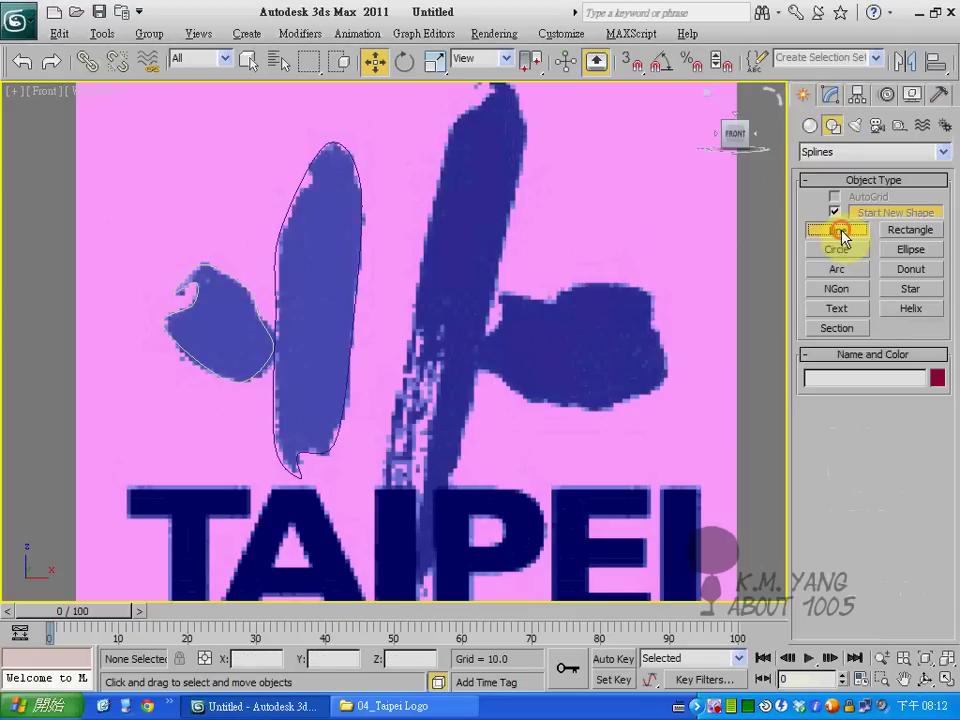
{"action": "scroll", "coordinate": [536, 324], "scroll_direction": "down", "scroll_amount": 3}
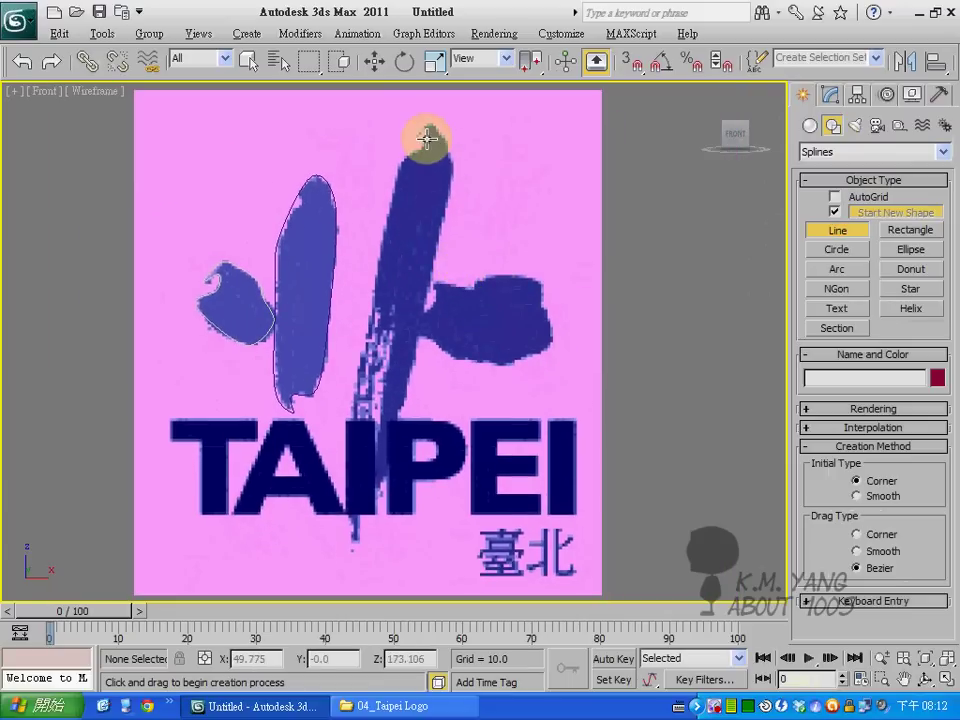
{"action": "left_click", "coordinate": [428, 141]}
{"action": "left_click", "coordinate": [398, 165]}
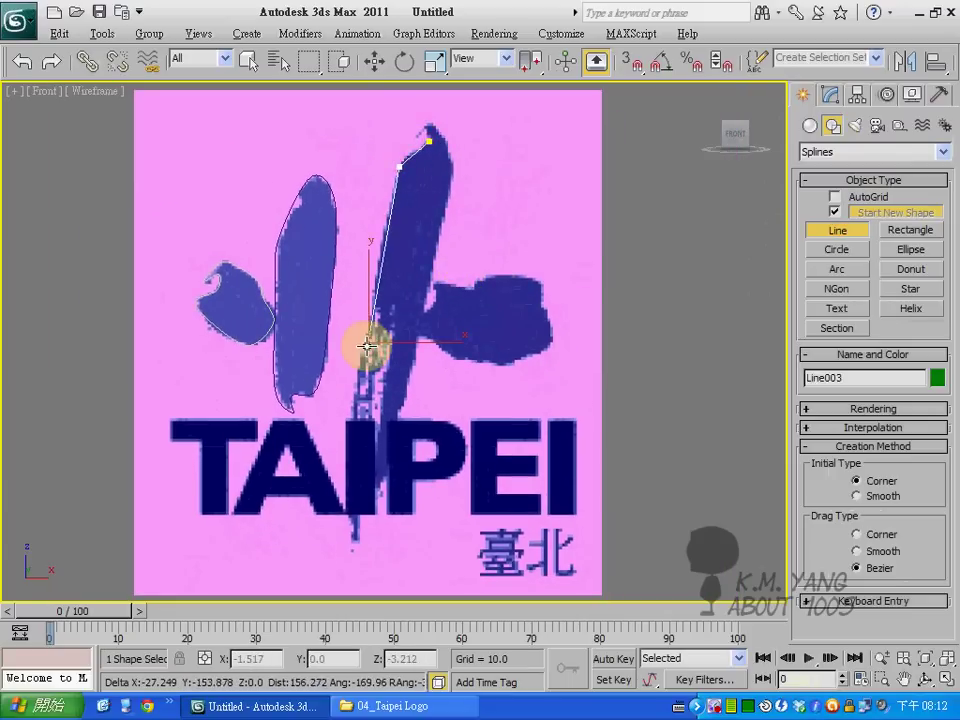
{"action": "left_click", "coordinate": [355, 410]}
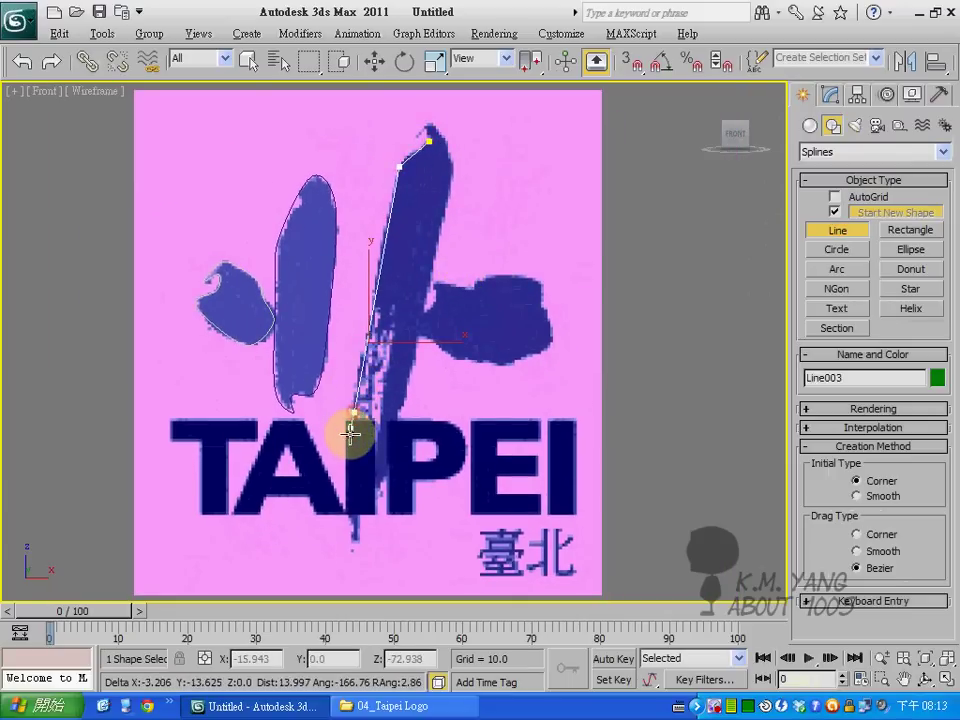
{"action": "left_click", "coordinate": [350, 518]}
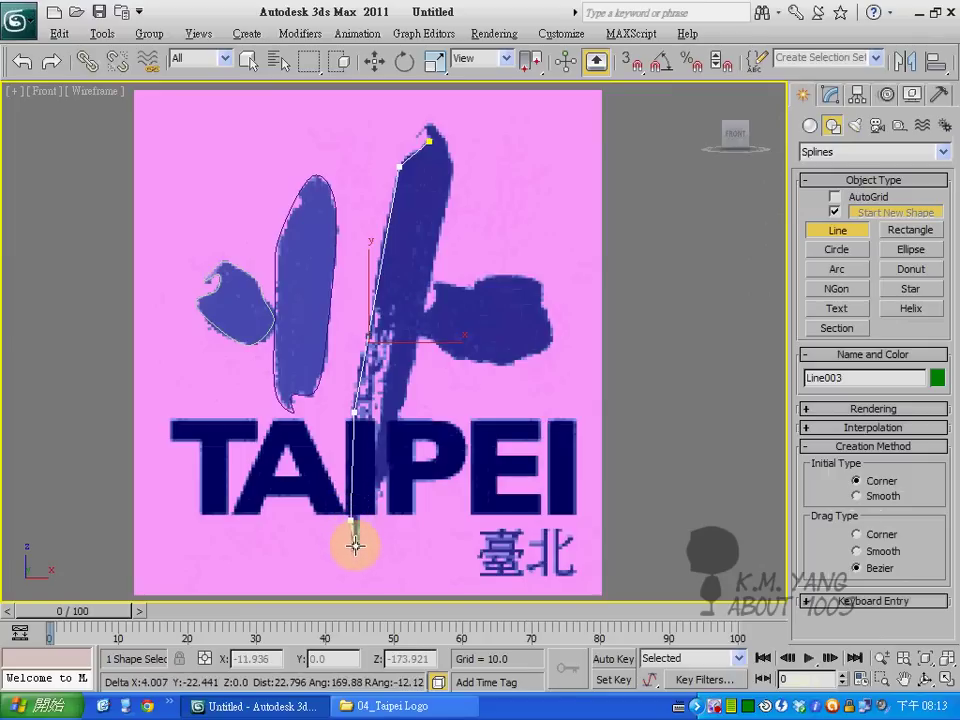
- Trace from the bottom tip up the right edge and close Line003 at its start point
{"action": "left_click", "coordinate": [355, 546]}
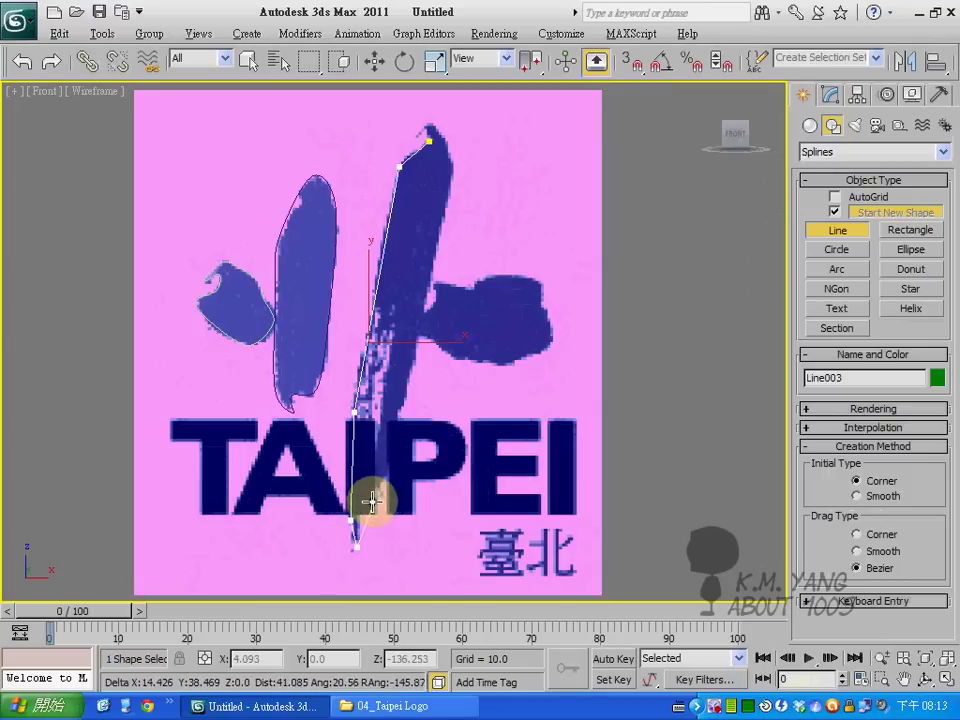
{"action": "left_click", "coordinate": [362, 498]}
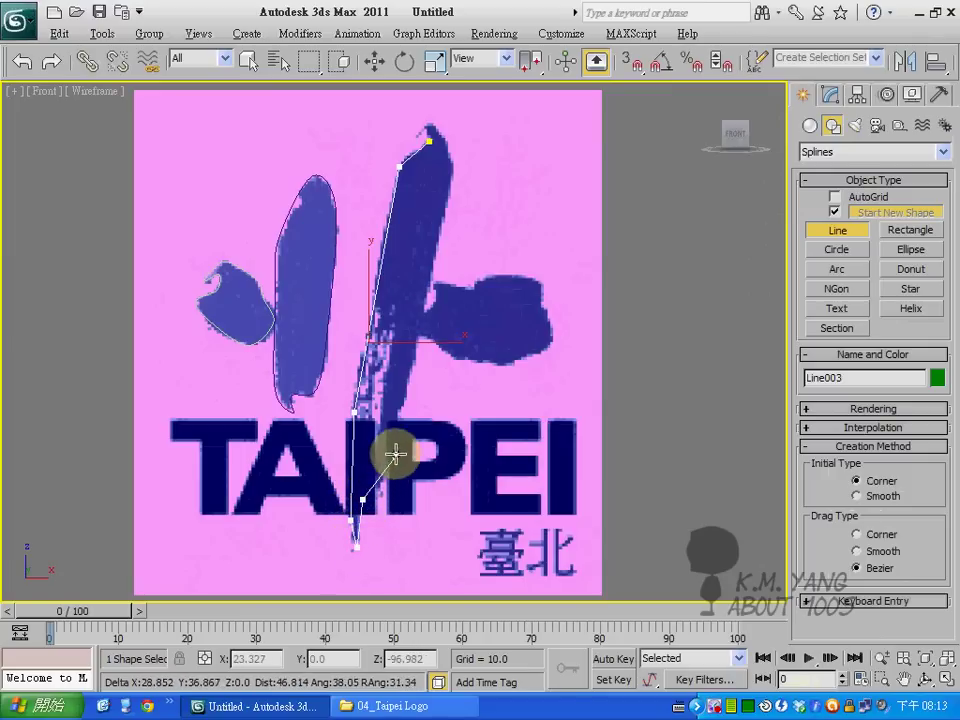
{"action": "left_click", "coordinate": [388, 471]}
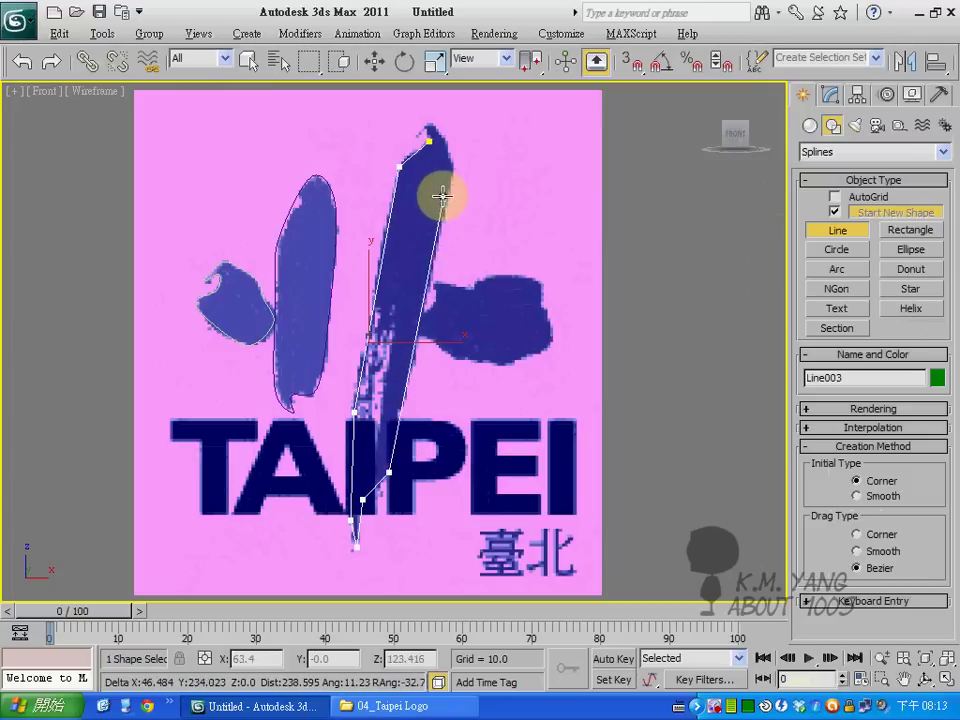
{"action": "left_click", "coordinate": [453, 163]}
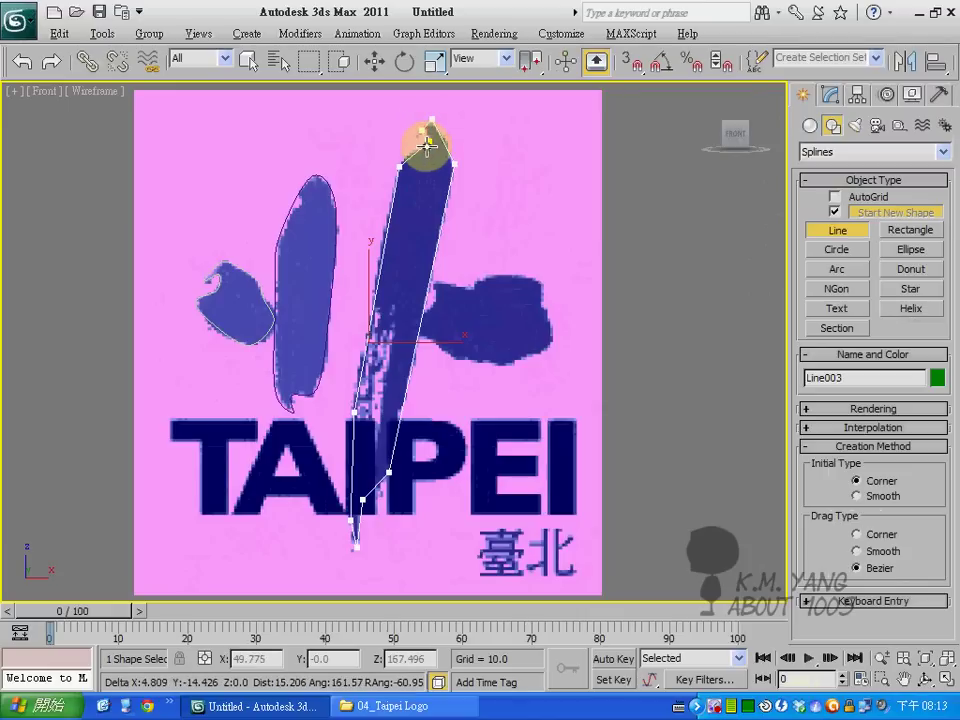
{"action": "left_click", "coordinate": [428, 128]}
{"action": "left_click", "coordinate": [443, 398]}
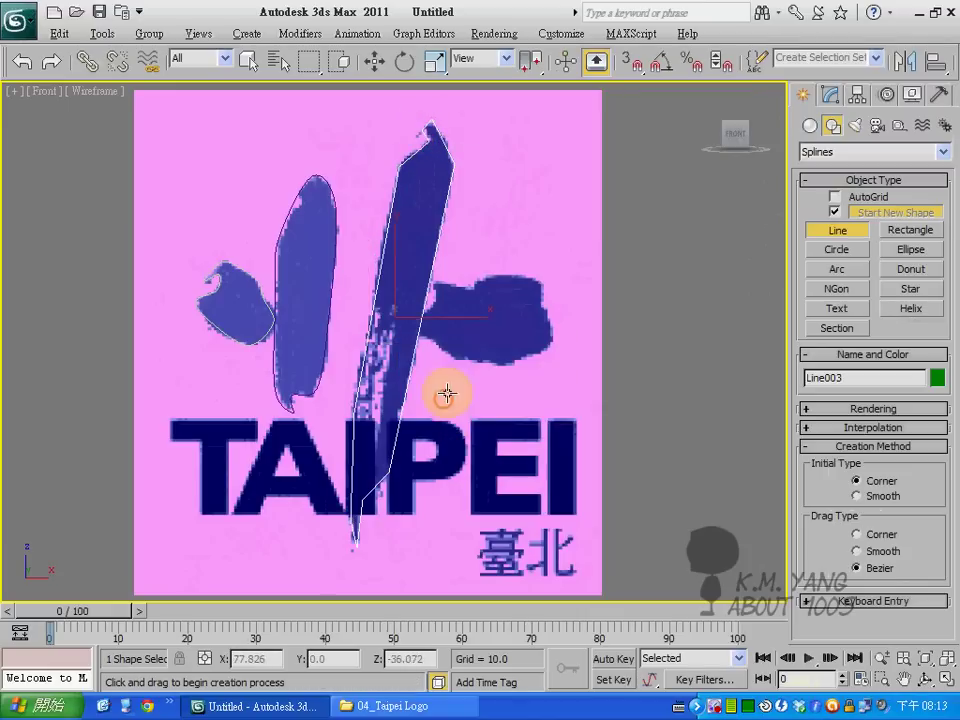
{"action": "left_click", "coordinate": [830, 94]}
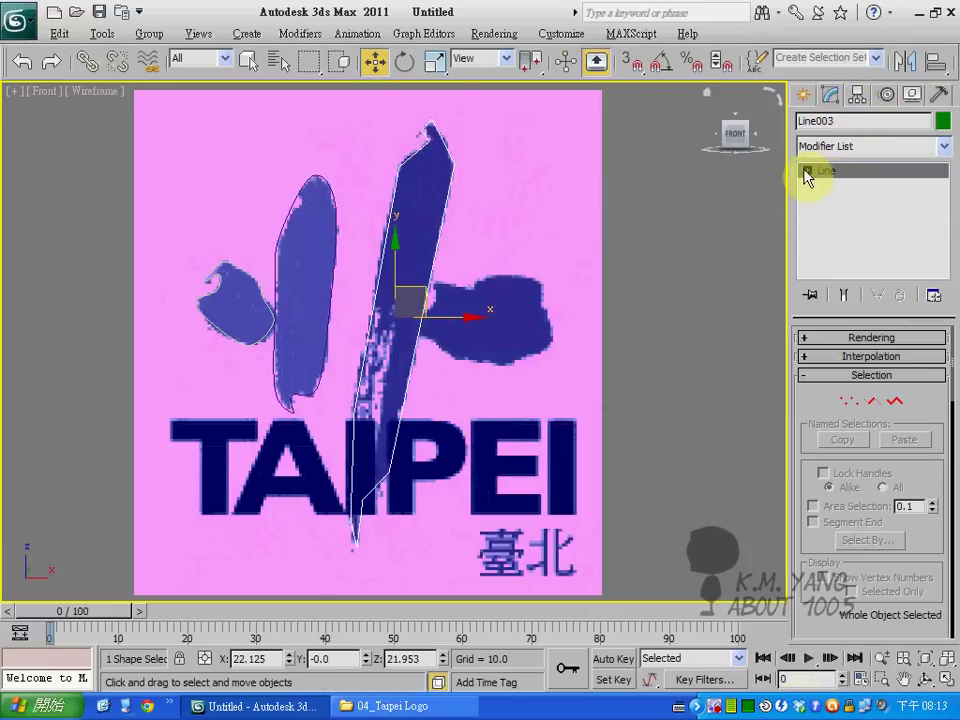
- Set all ten of Line003's vertices to Smooth at Vertex level
{"action": "left_click", "coordinate": [806, 171]}
{"action": "left_click", "coordinate": [820, 185]}
{"action": "left_click_drag", "start_coordinate": [317, 103], "coordinate": [531, 615]}
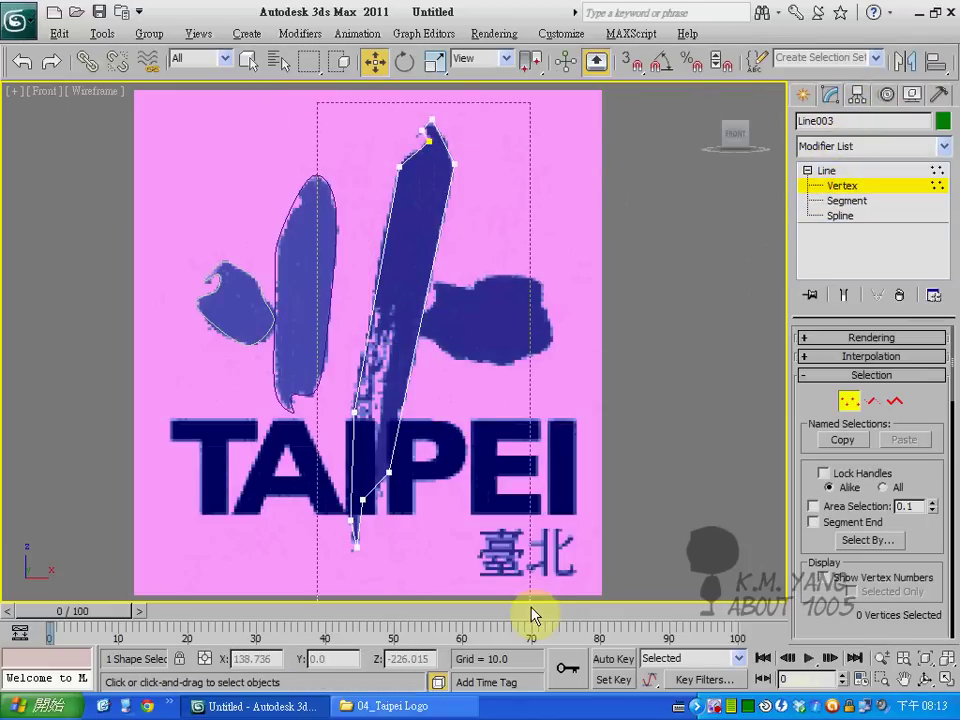
{"action": "right_click", "coordinate": [388, 473]}
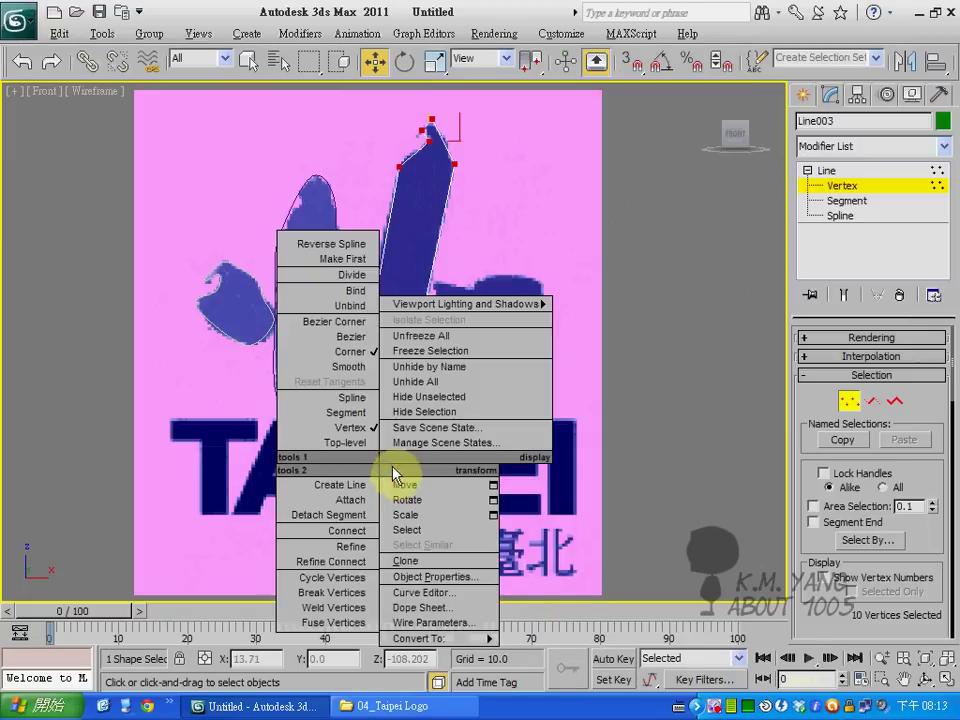
{"action": "left_click", "coordinate": [358, 367]}
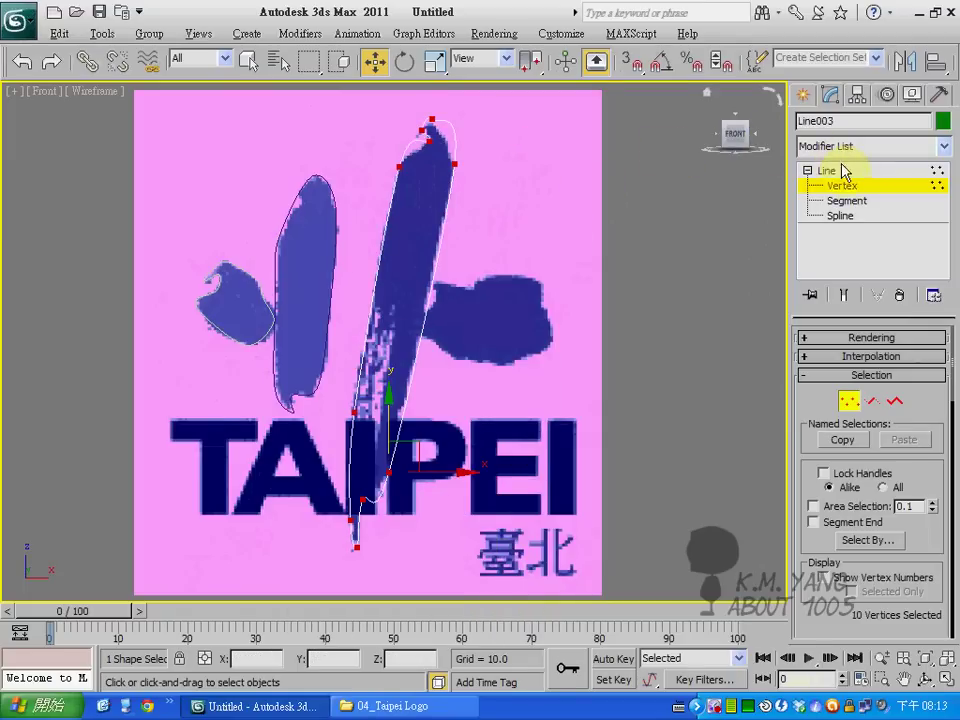
- Reposition the tip and left-edge vertices of Line003 to fit the stroke
{"action": "left_click", "coordinate": [544, 208]}
{"action": "scroll", "coordinate": [439, 242], "scroll_direction": "up", "scroll_amount": 1}
{"action": "scroll", "coordinate": [432, 228], "scroll_direction": "up", "scroll_amount": 2}
{"action": "scroll", "coordinate": [432, 230], "scroll_direction": "up", "scroll_amount": 1}
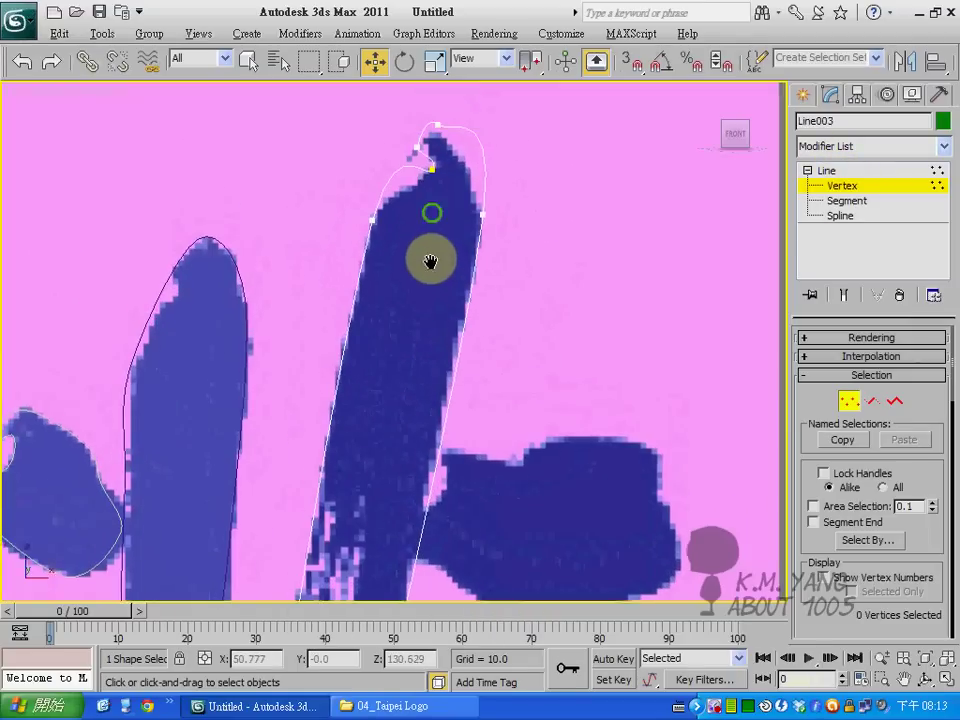
{"action": "scroll", "coordinate": [408, 210], "scroll_direction": "up", "scroll_amount": 1}
{"action": "mouse_move", "coordinate": [348, 255]}
{"action": "left_mouse_down"}
{"action": "mouse_move", "coordinate": [381, 316]}
{"action": "mouse_move", "coordinate": [384, 293]}
{"action": "left_mouse_up"}
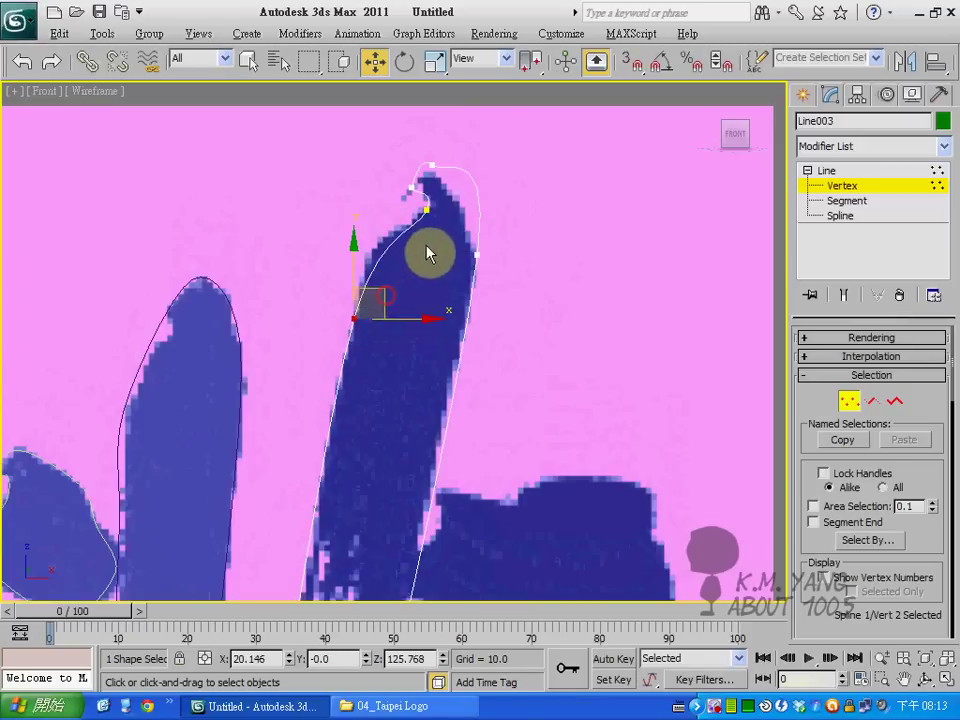
{"action": "left_click", "coordinate": [430, 209]}
{"action": "left_click_drag", "start_coordinate": [429, 198], "coordinate": [457, 189]}
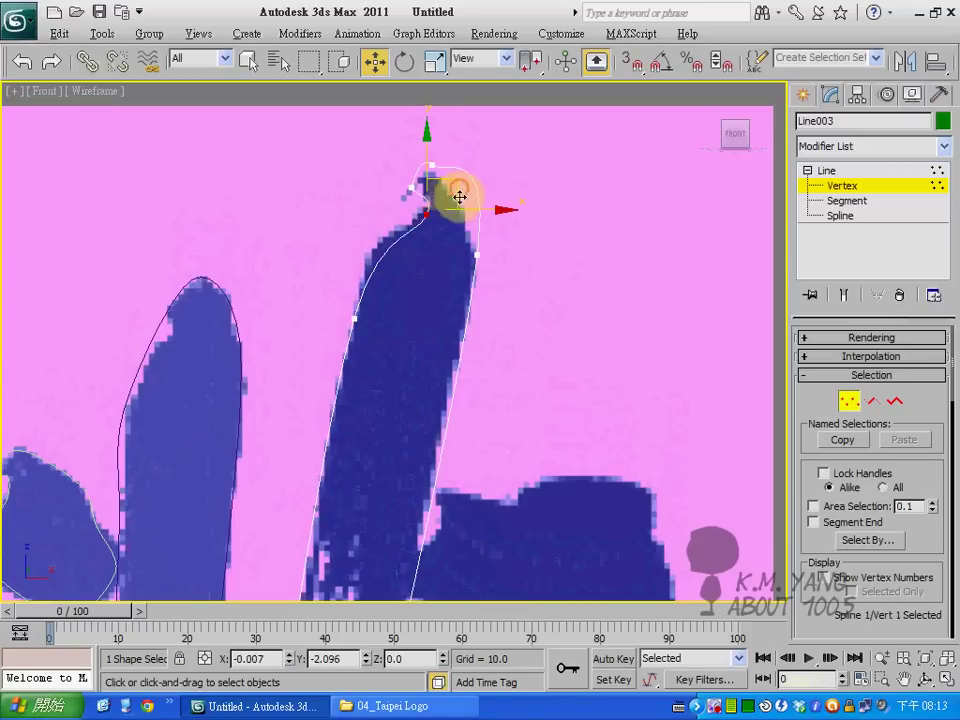
{"action": "left_click", "coordinate": [355, 318]}
{"action": "left_click_drag", "start_coordinate": [387, 297], "coordinate": [392, 265]}
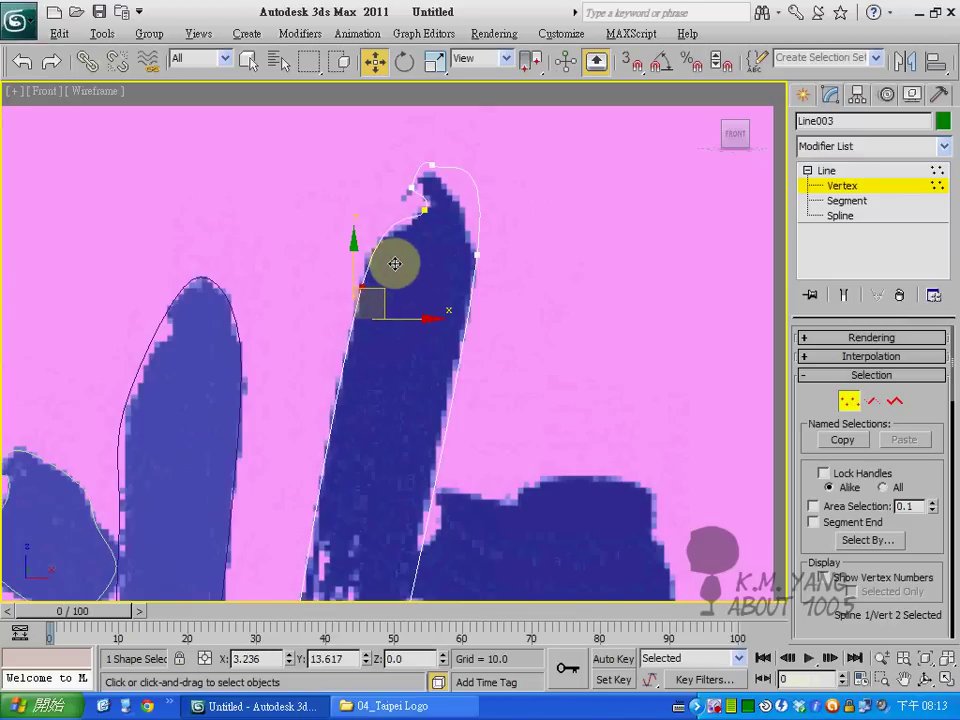
- Move the top vertex onto the tip and pull the right-edge vertex in against the stroke
{"action": "left_click", "coordinate": [431, 168]}
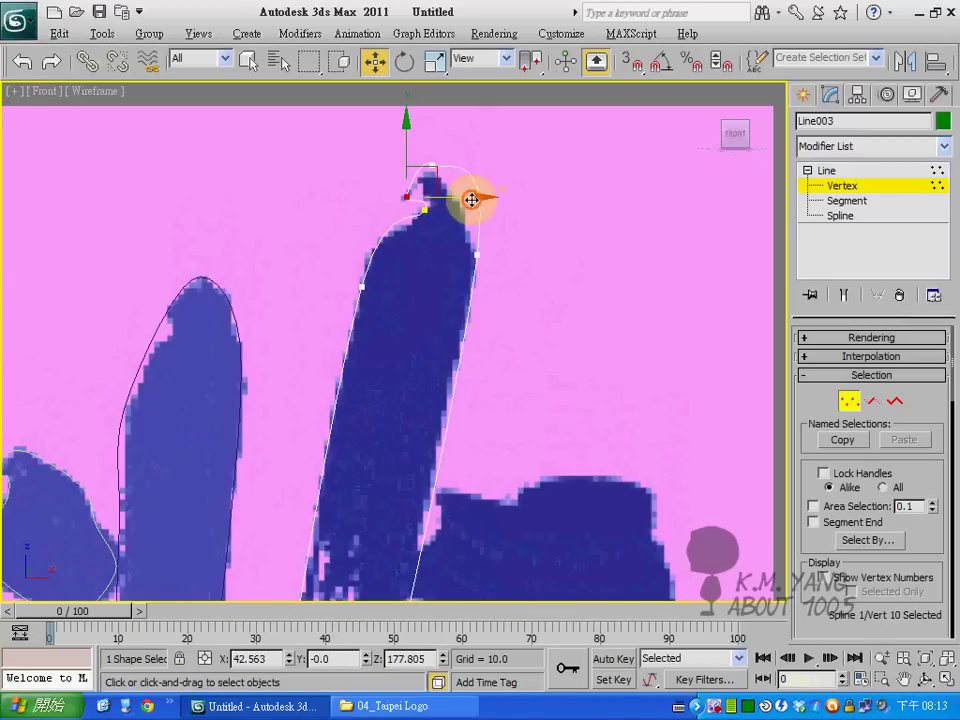
{"action": "left_click_drag", "start_coordinate": [446, 189], "coordinate": [464, 150]}
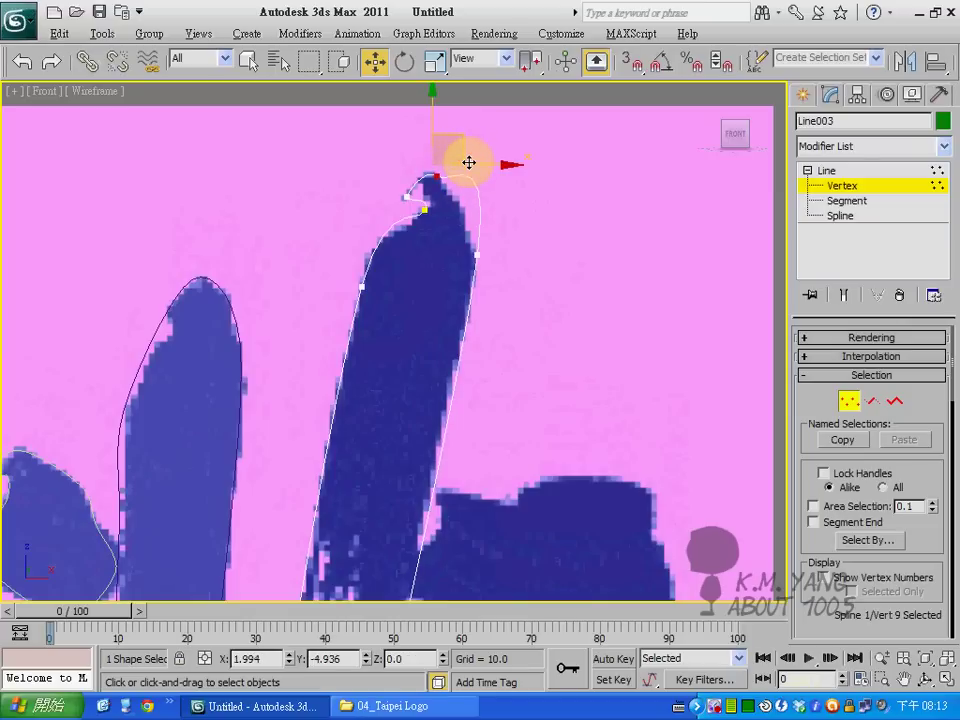
{"action": "left_click", "coordinate": [476, 255]}
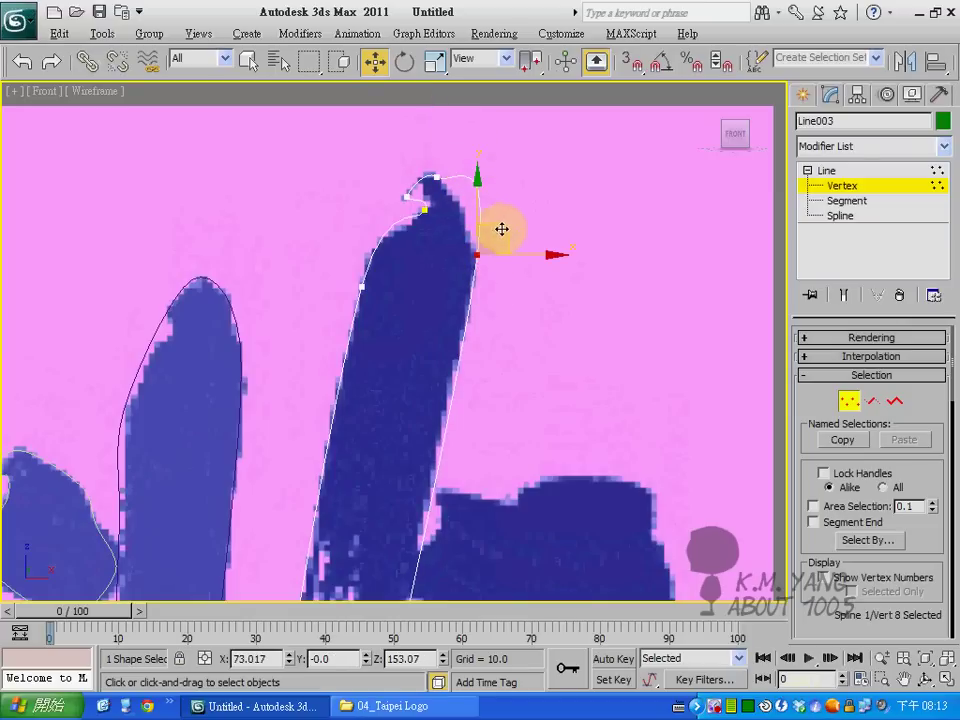
{"action": "left_click_drag", "start_coordinate": [503, 258], "coordinate": [492, 291]}
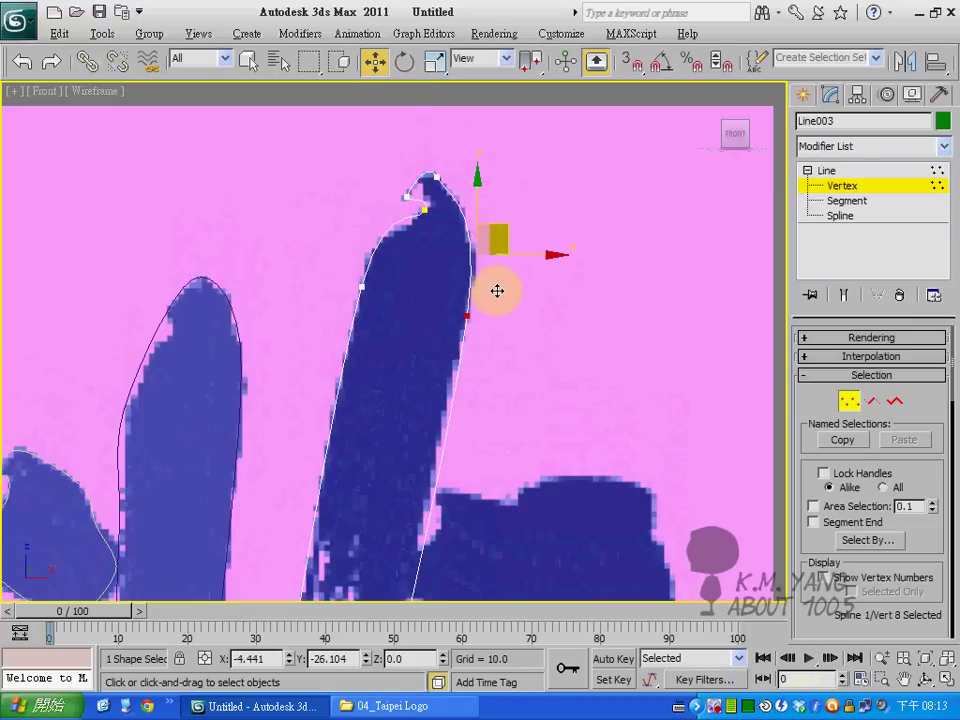
{"action": "left_click", "coordinate": [437, 176]}
{"action": "left_click_drag", "start_coordinate": [488, 177], "coordinate": [489, 177]}
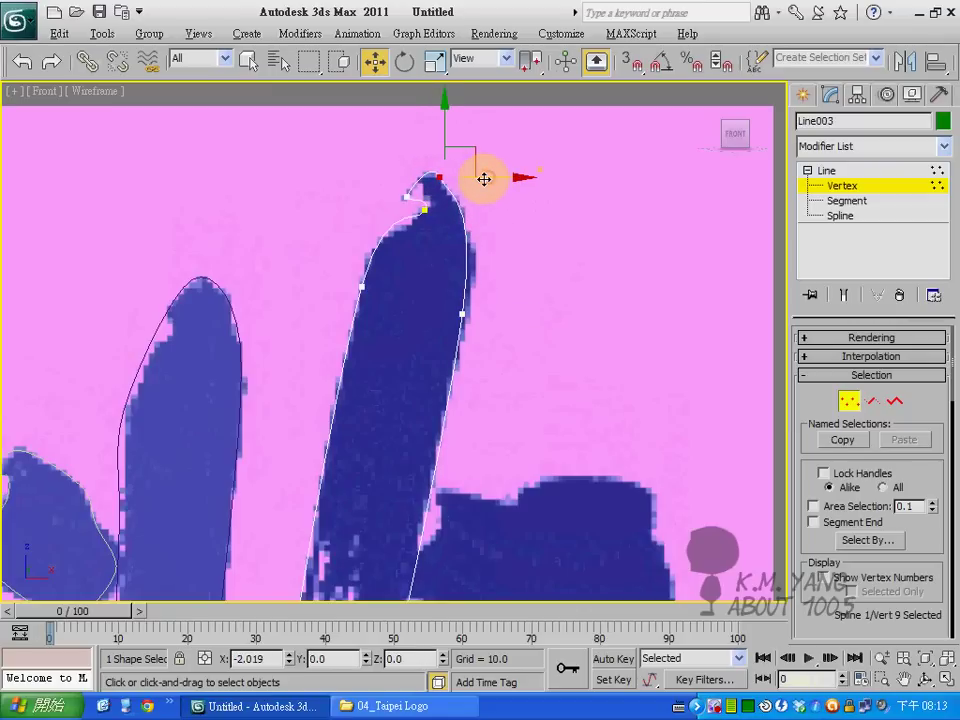
{"action": "left_click", "coordinate": [425, 208]}
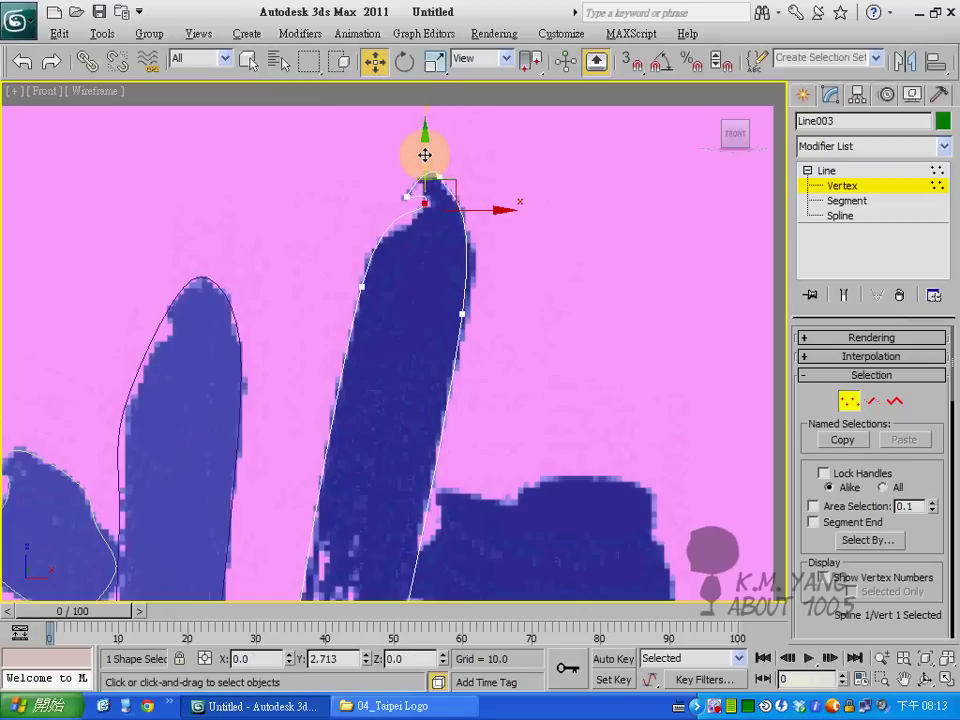
- Bring Line003's tail into view and raise the vertex above its lower bend
{"action": "left_click", "coordinate": [399, 268]}
{"action": "scroll", "coordinate": [381, 146], "scroll_direction": "down", "scroll_amount": 3}
{"action": "scroll", "coordinate": [390, 283], "scroll_direction": "up", "scroll_amount": 5}
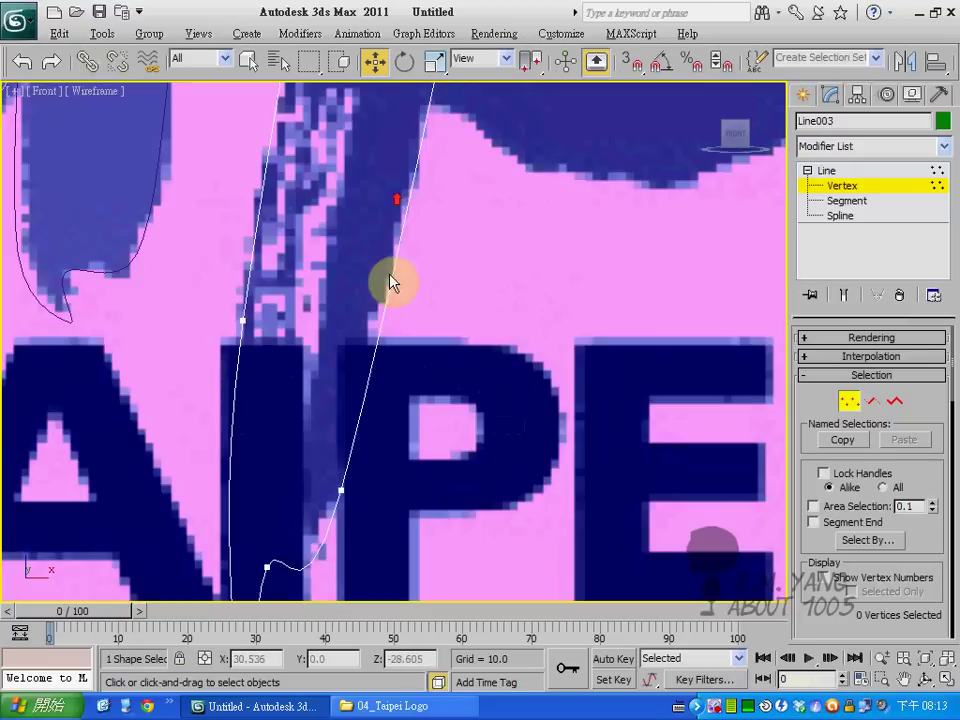
{"action": "middle_click_drag", "start_coordinate": [390, 283], "coordinate": [414, 208]}
{"action": "scroll", "coordinate": [414, 208], "scroll_direction": "down", "scroll_amount": 1}
{"action": "scroll", "coordinate": [381, 251], "scroll_direction": "down", "scroll_amount": 1}
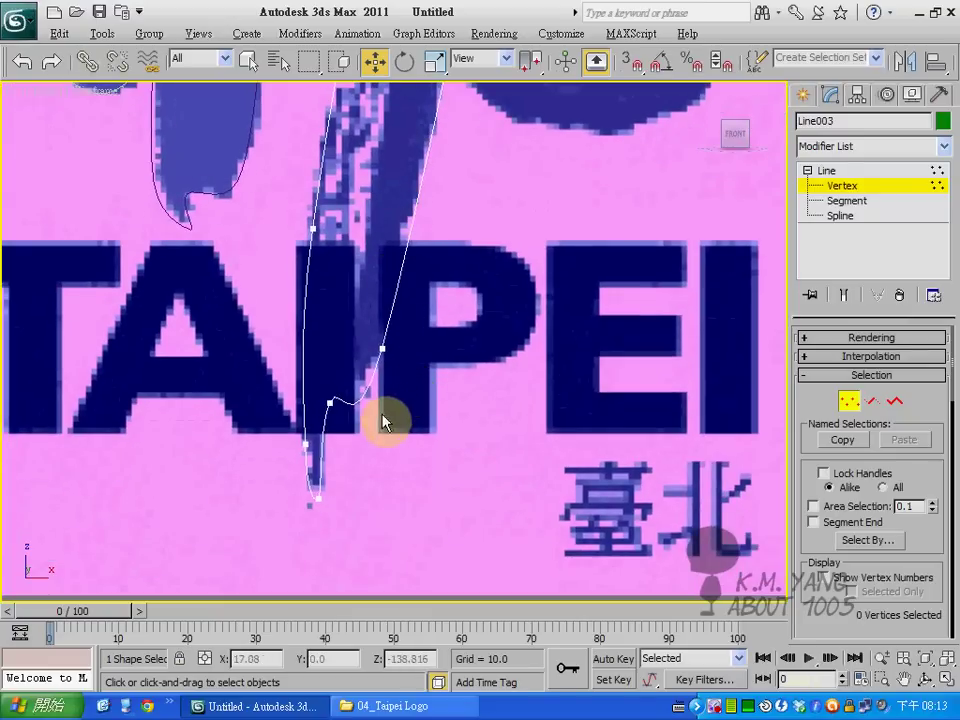
{"action": "left_click", "coordinate": [330, 401]}
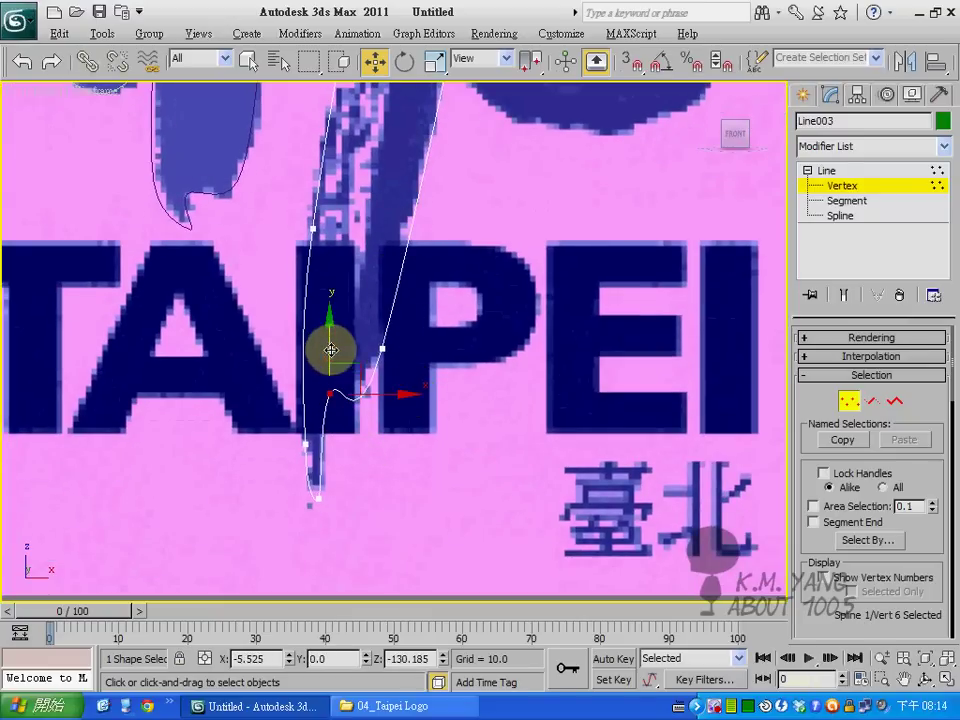
{"action": "left_click", "coordinate": [383, 349]}
{"action": "left_click_drag", "start_coordinate": [384, 302], "coordinate": [382, 275]}
- Shift the upper and left-edge tail vertices onto the stroke edge, then leave Vertex mode
{"action": "left_click", "coordinate": [313, 229]}
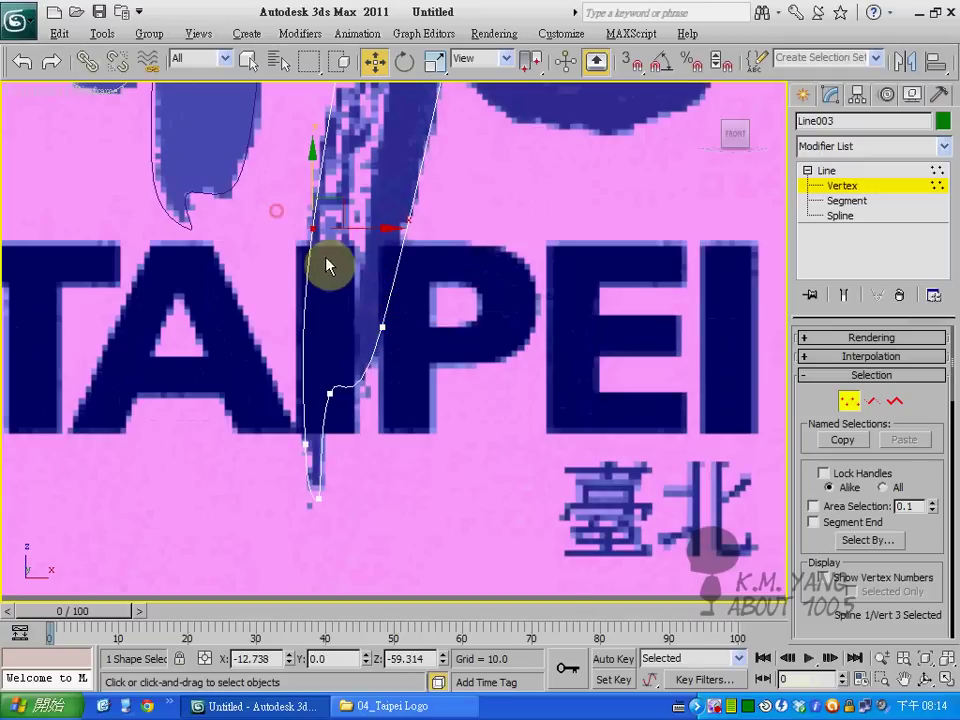
{"action": "mouse_move", "coordinate": [364, 224]}
{"action": "left_mouse_down"}
{"action": "mouse_move", "coordinate": [355, 228]}
{"action": "mouse_move", "coordinate": [350, 452]}
{"action": "left_mouse_up"}
{"action": "left_click", "coordinate": [317, 497]}
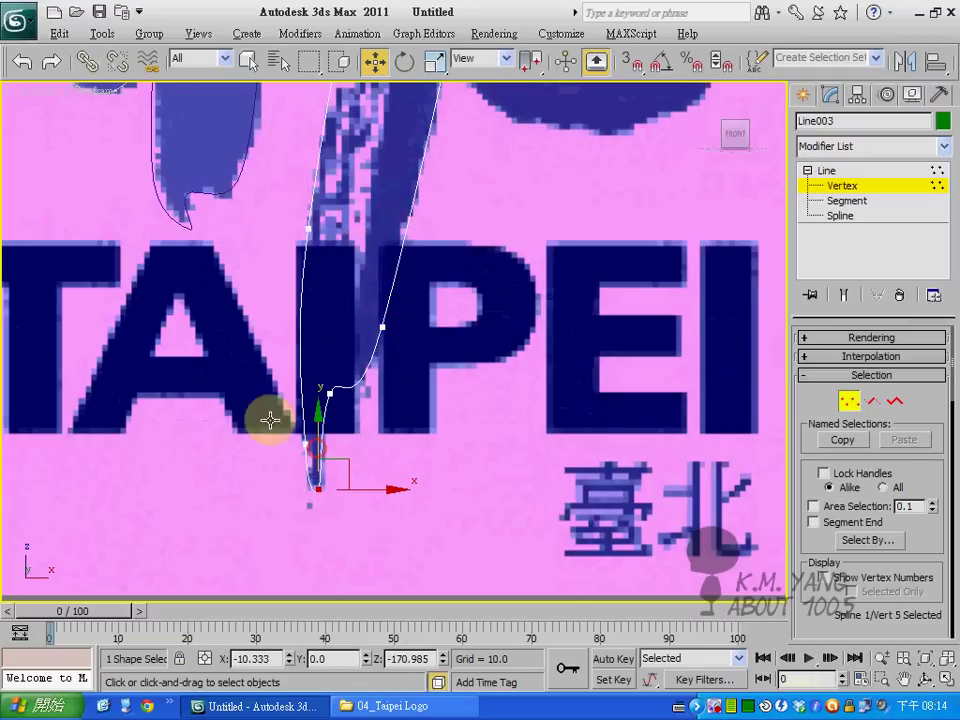
{"action": "left_click", "coordinate": [306, 441]}
{"action": "left_click_drag", "start_coordinate": [311, 399], "coordinate": [301, 390]}
{"action": "left_click", "coordinate": [355, 433]}
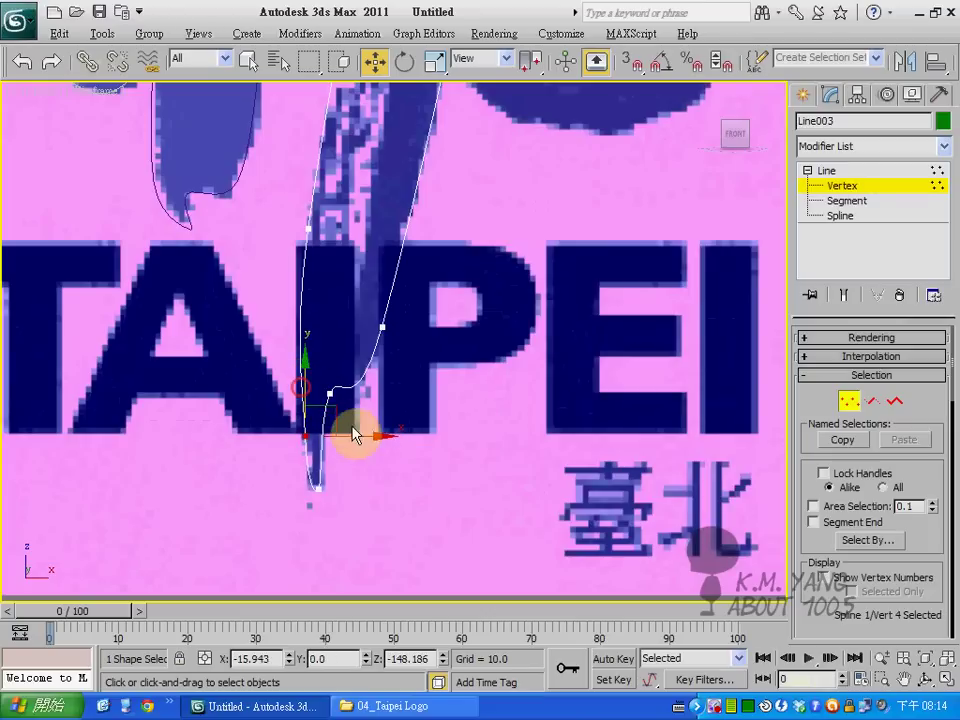
{"action": "scroll", "coordinate": [369, 336], "scroll_direction": "down", "scroll_amount": 2}
{"action": "scroll", "coordinate": [428, 310], "scroll_direction": "down", "scroll_amount": 1}
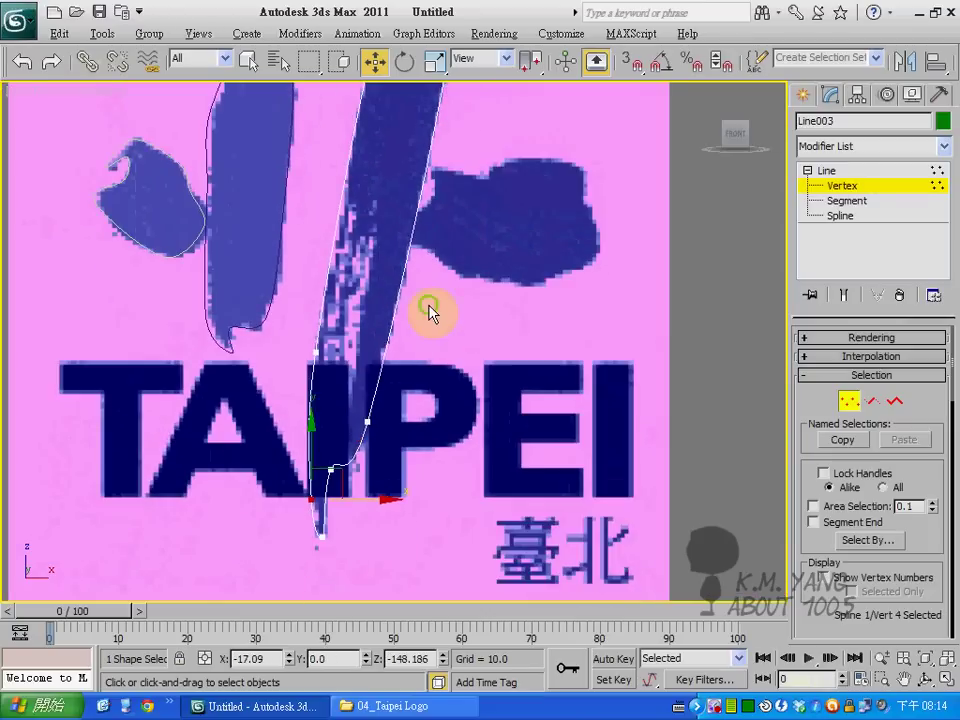
{"action": "scroll", "coordinate": [428, 310], "scroll_direction": "up", "scroll_amount": 2}
{"action": "left_click", "coordinate": [866, 183]}
- Start Line004 at the right stroke's top-right corner, tracing its top edge and left notch
{"action": "left_click", "coordinate": [506, 180]}
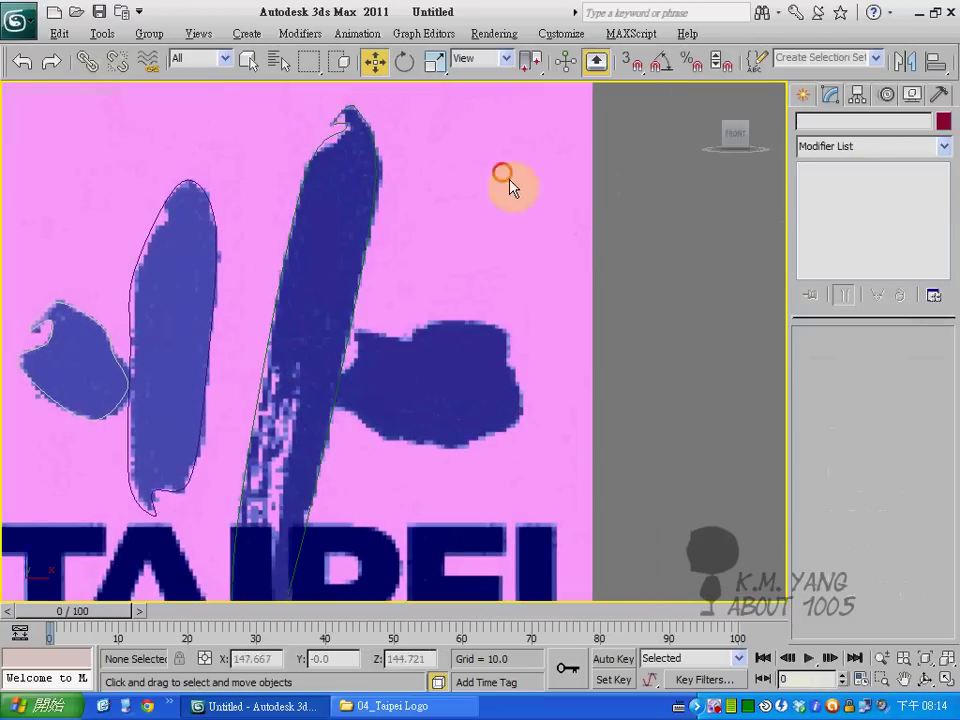
{"action": "left_click", "coordinate": [802, 94]}
{"action": "left_click", "coordinate": [838, 231]}
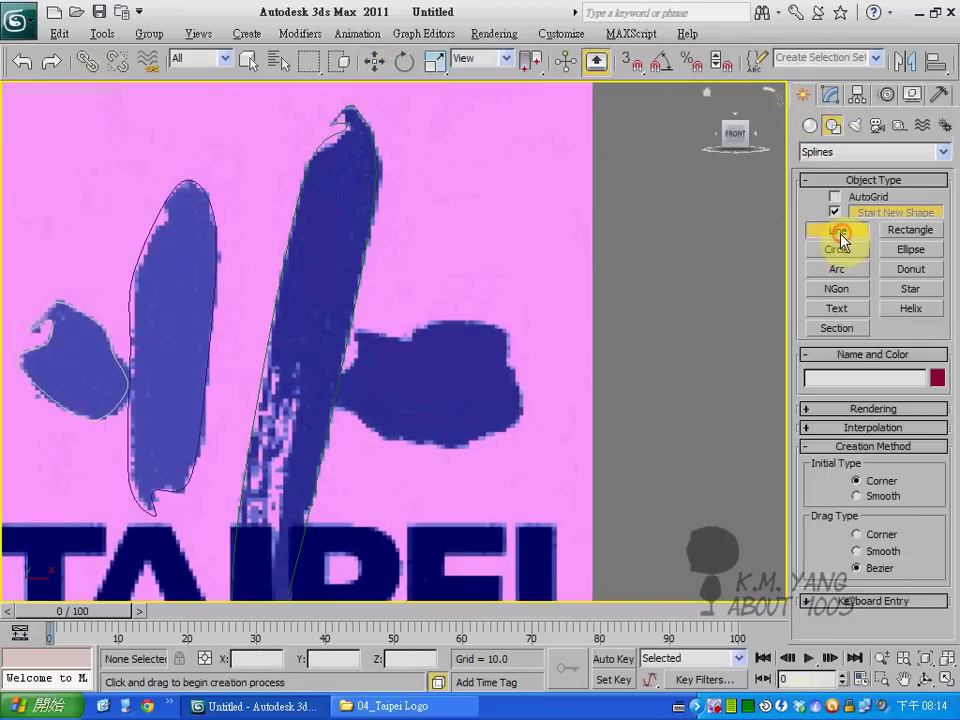
{"action": "left_click", "coordinate": [508, 332]}
{"action": "left_click", "coordinate": [427, 321]}
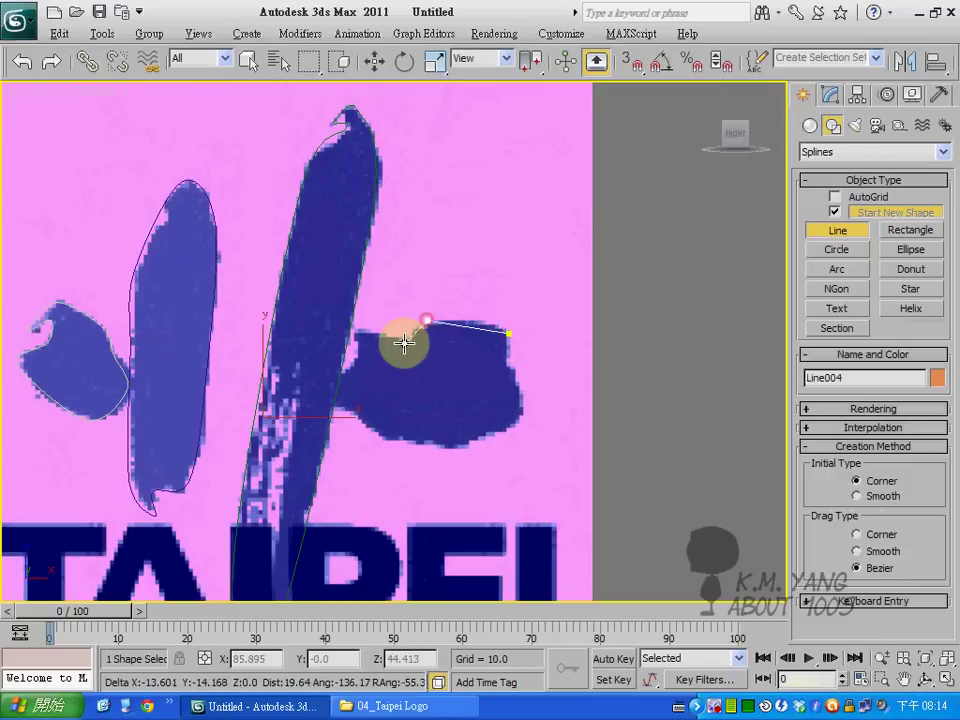
{"action": "left_click", "coordinate": [401, 343]}
{"action": "left_click", "coordinate": [357, 331]}
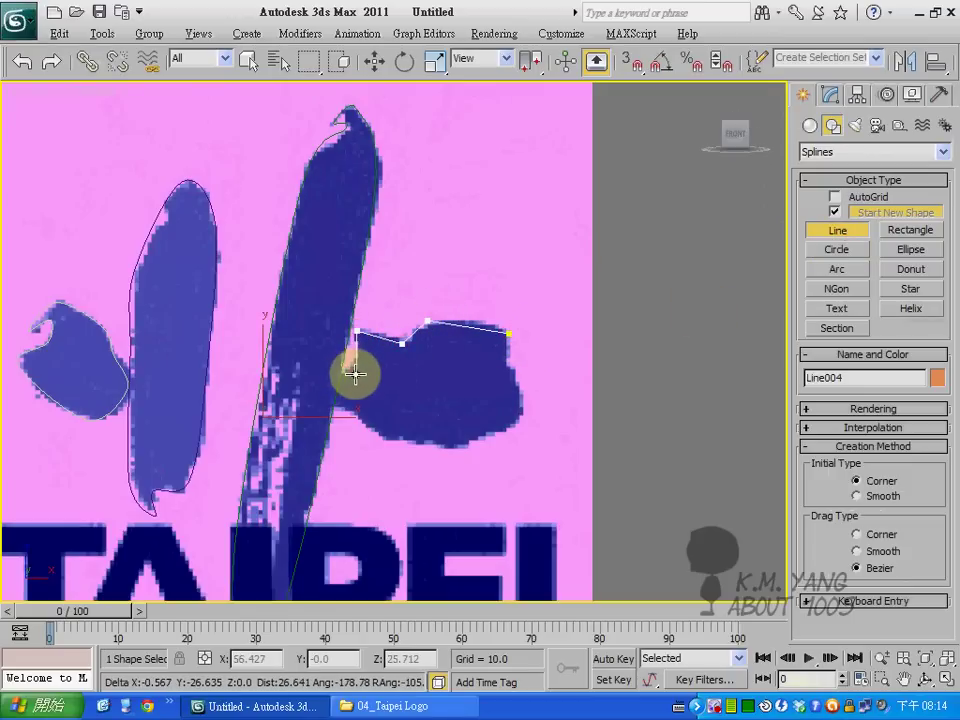
- Trace the stroke's left and bottom edges and close Line004 at its starting point
{"action": "left_click", "coordinate": [359, 365]}
{"action": "left_click", "coordinate": [338, 403]}
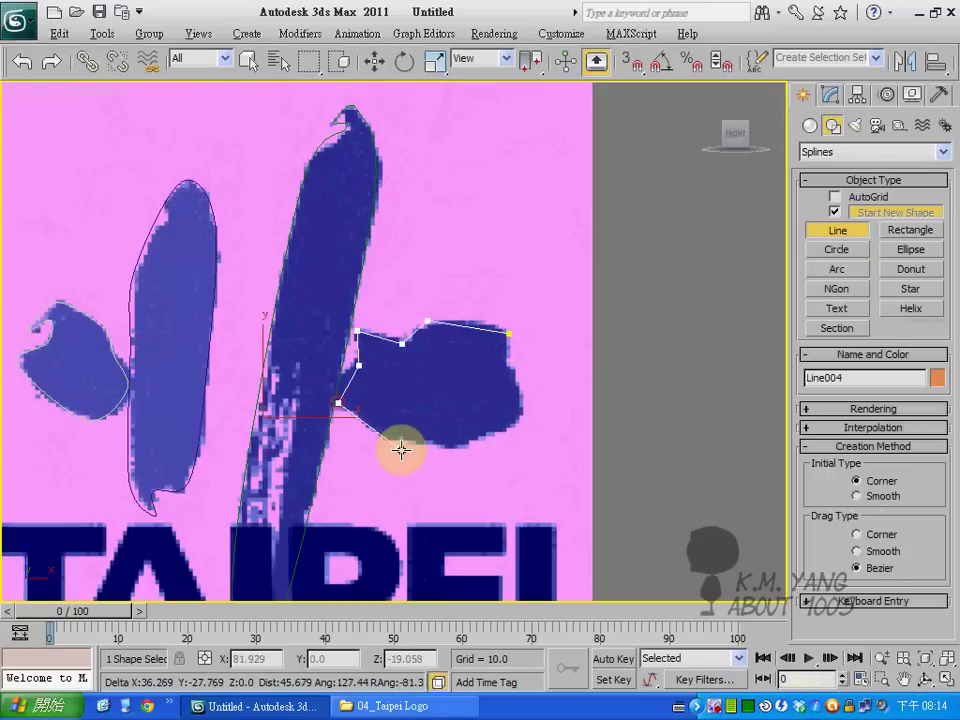
{"action": "left_click", "coordinate": [390, 441]}
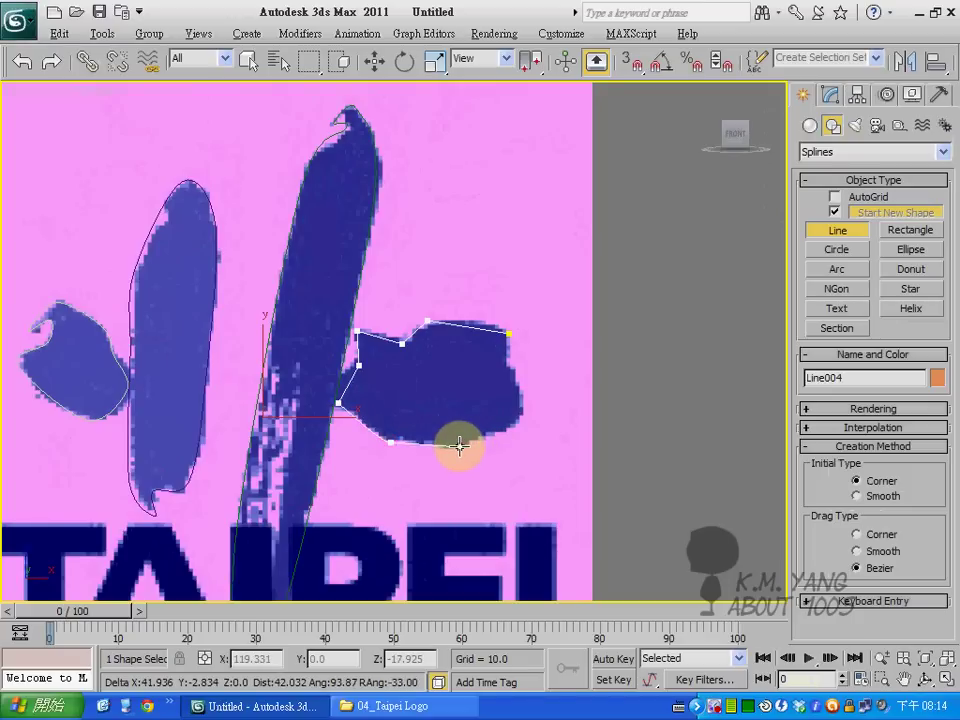
{"action": "left_click", "coordinate": [459, 447]}
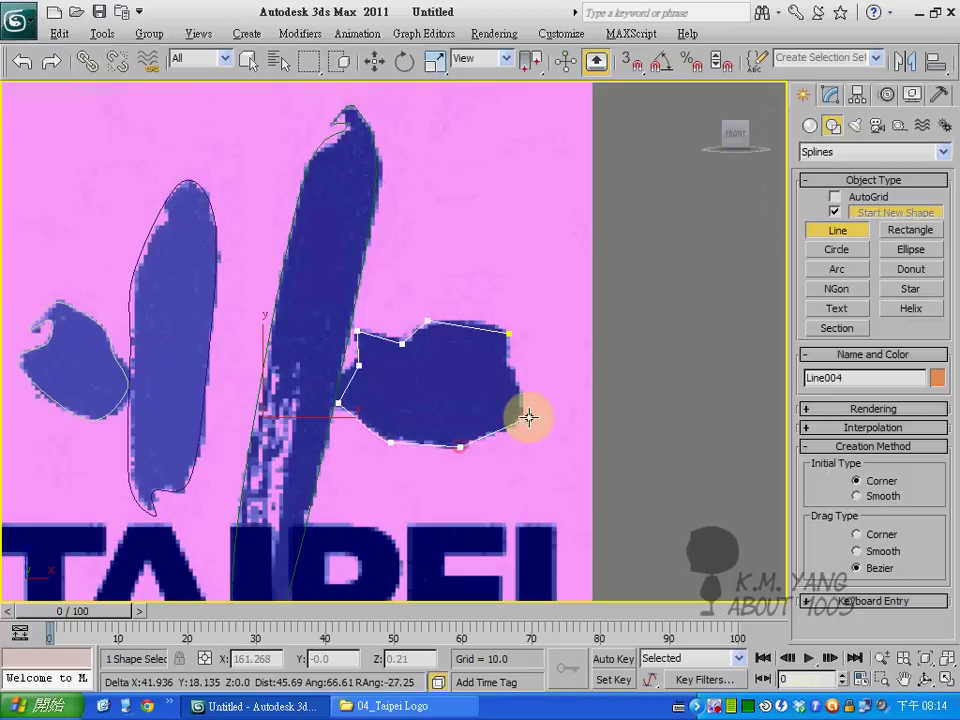
{"action": "left_click", "coordinate": [508, 333]}
{"action": "left_click", "coordinate": [444, 398]}
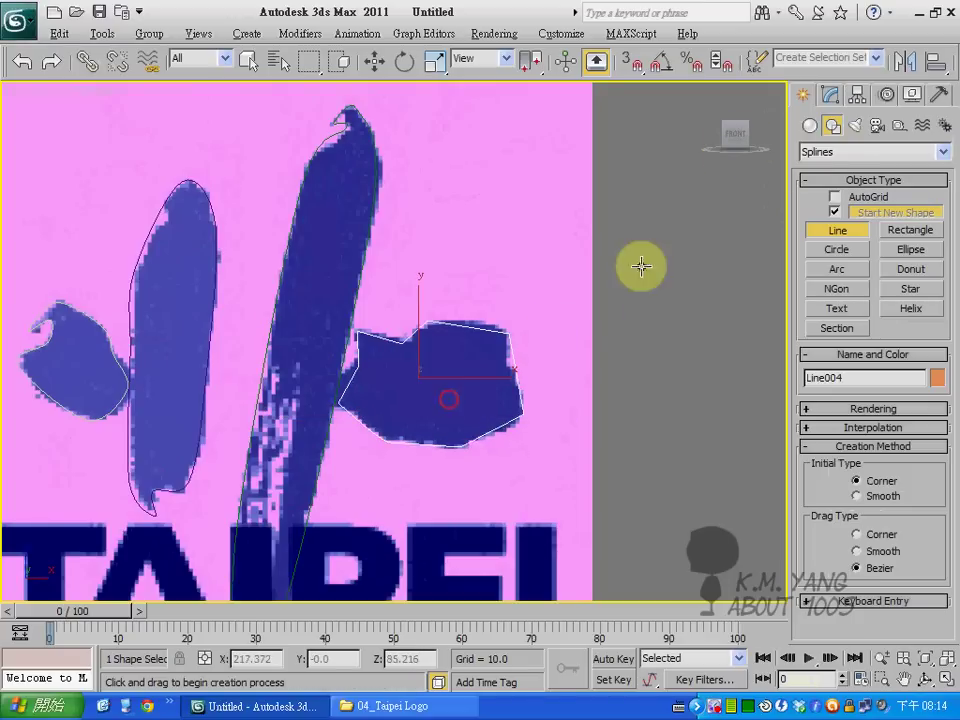
{"action": "left_click", "coordinate": [830, 94]}
- Set all nine of Line004's vertices to Smooth
{"action": "left_click", "coordinate": [807, 170]}
{"action": "left_click", "coordinate": [840, 186]}
{"action": "left_click_drag", "start_coordinate": [283, 258], "coordinate": [589, 568]}
{"action": "right_click", "coordinate": [512, 350]}
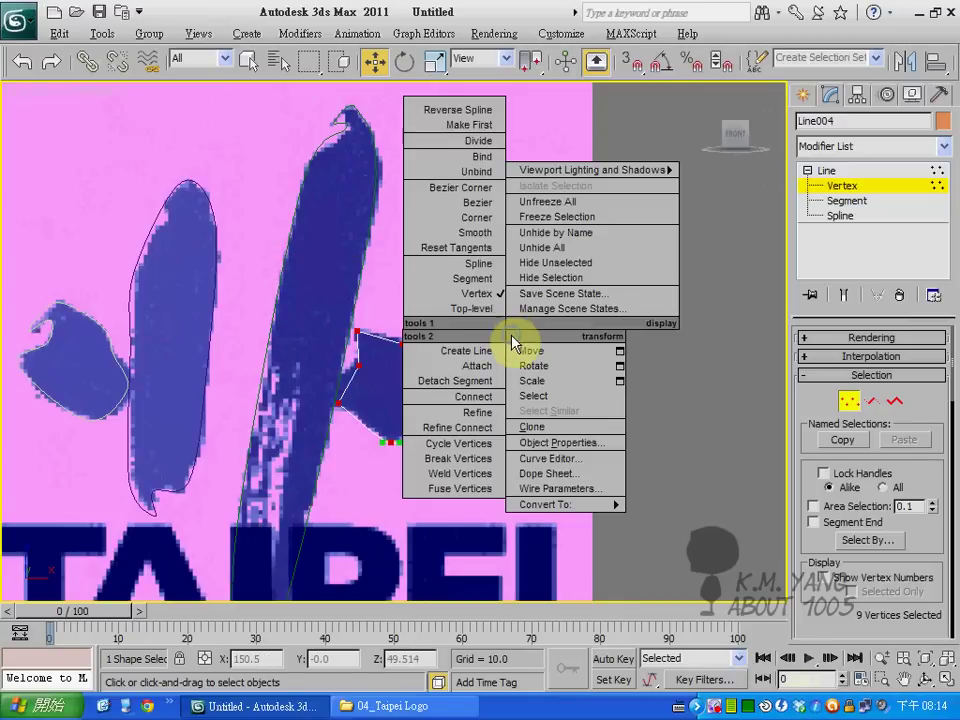
{"action": "left_click", "coordinate": [486, 236]}
- Adjust Line004's notch, bottom, corner and top vertices to hug the blob's edge
{"action": "left_click", "coordinate": [357, 365]}
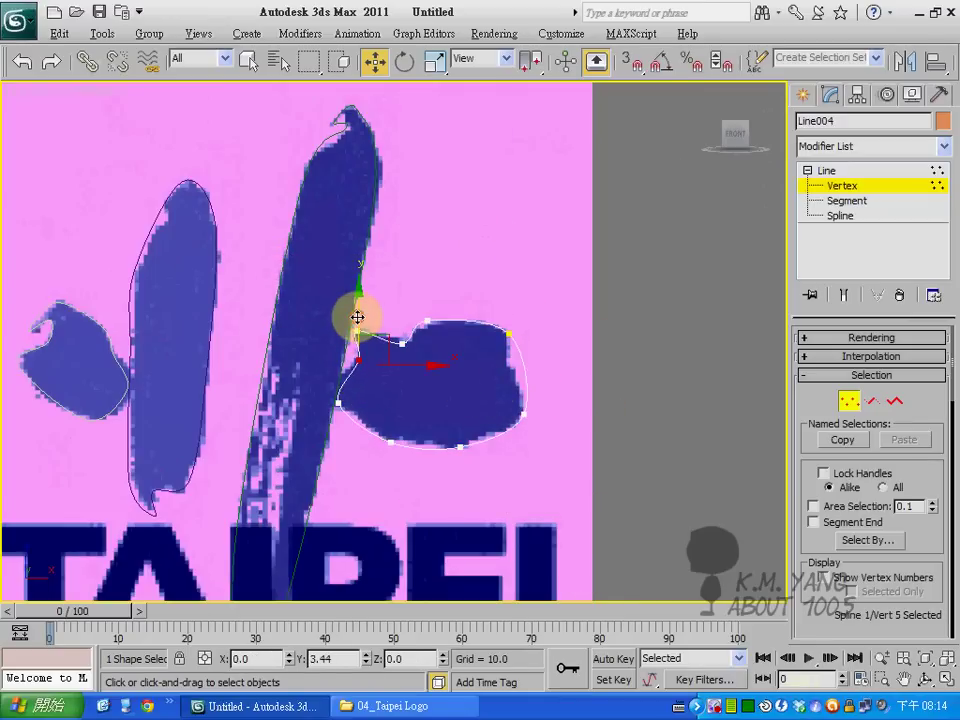
{"action": "left_click", "coordinate": [339, 402]}
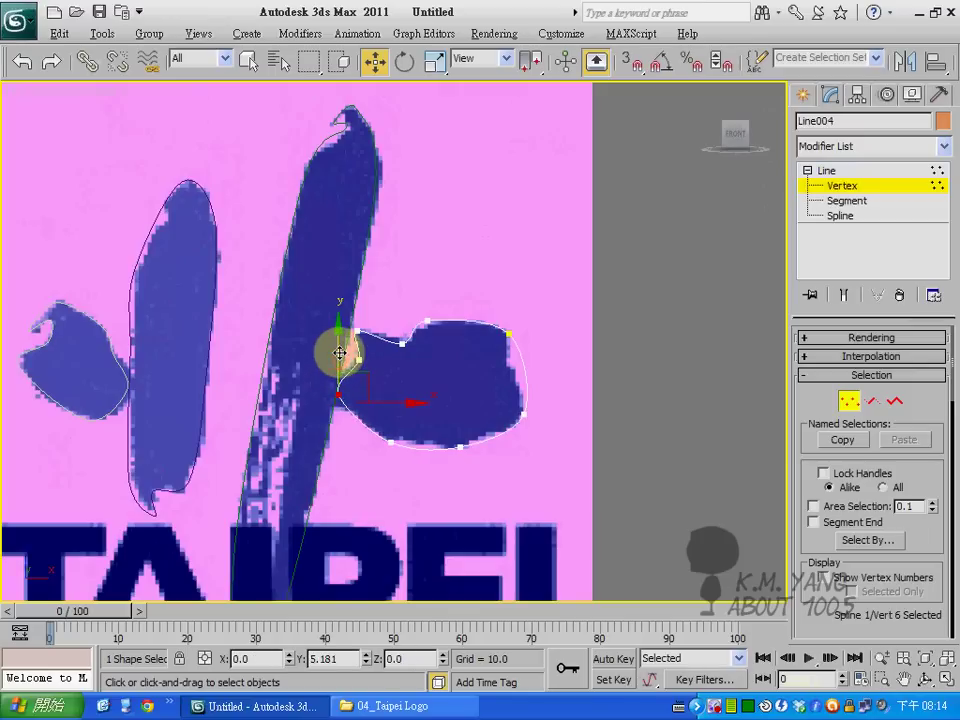
{"action": "left_click", "coordinate": [390, 440]}
{"action": "left_click", "coordinate": [459, 446]}
{"action": "left_click", "coordinate": [566, 425]}
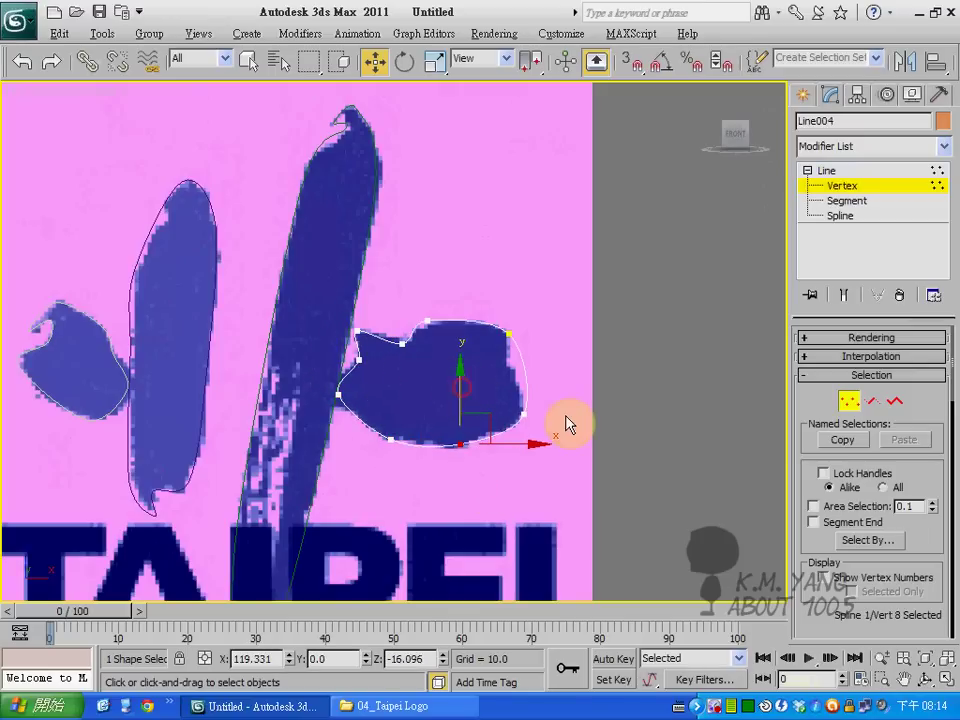
{"action": "left_click", "coordinate": [523, 413]}
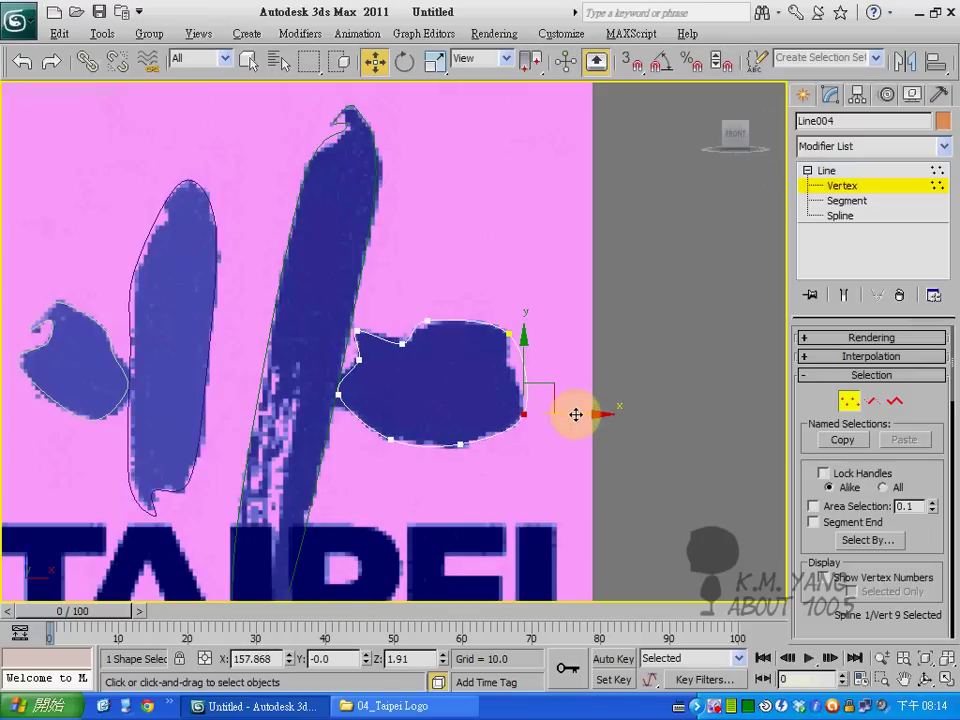
{"action": "left_click", "coordinate": [509, 333]}
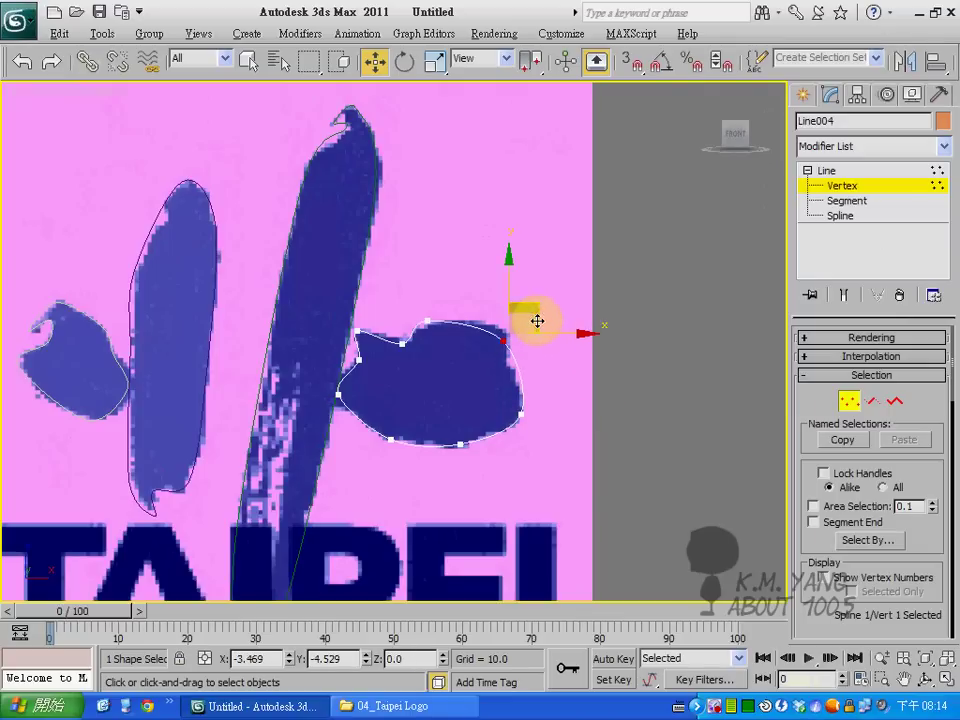
{"action": "left_click", "coordinate": [436, 320]}
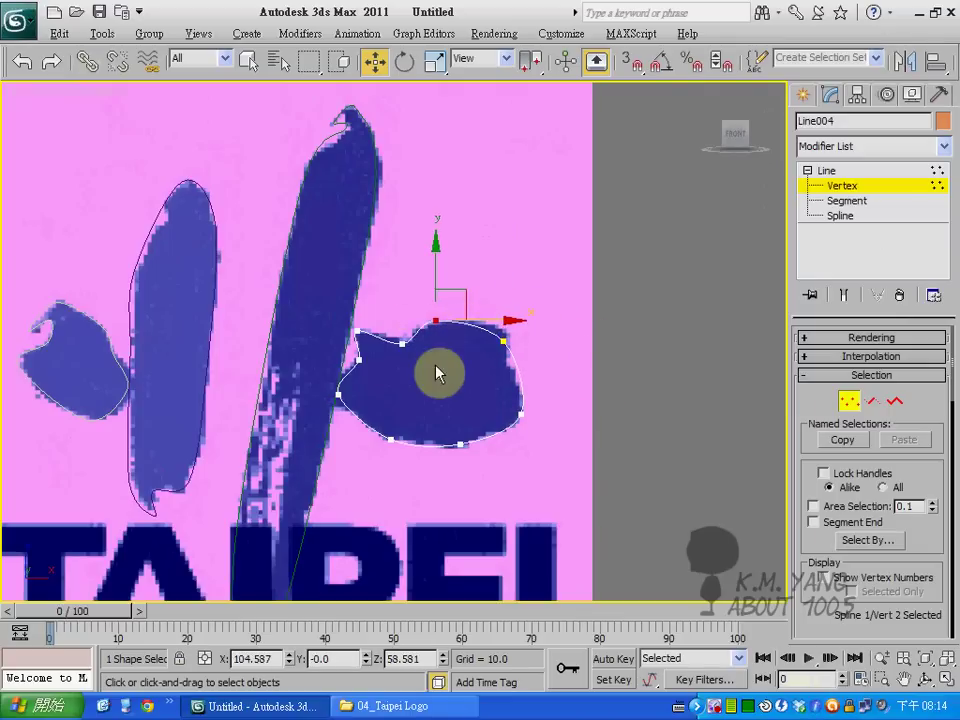
{"action": "left_click", "coordinate": [401, 345]}
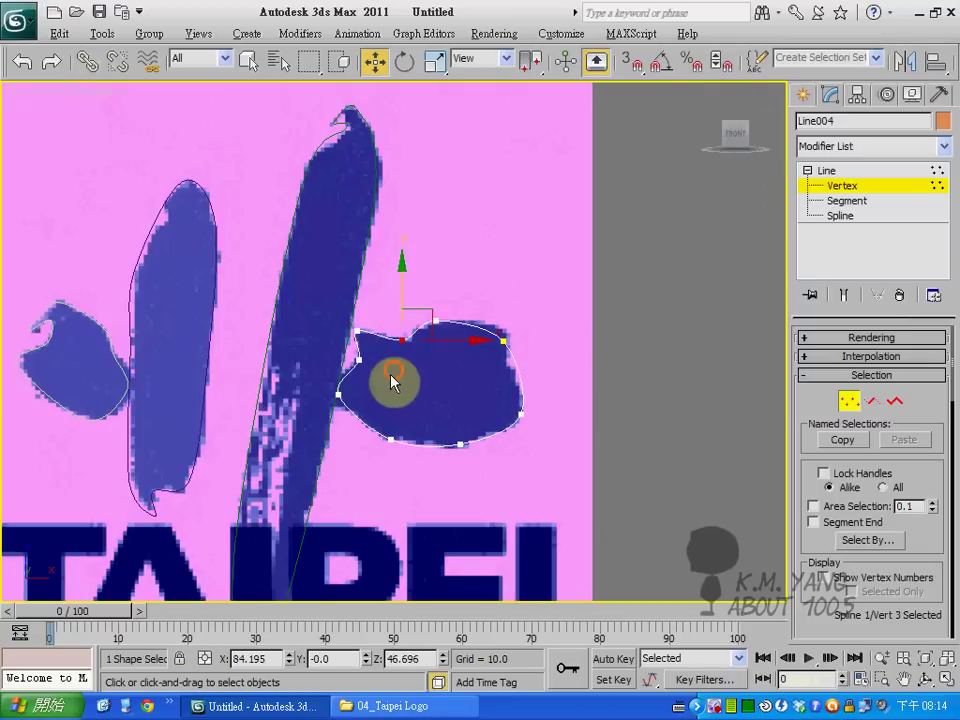
- Clear the selection, pan down to TAIPEI and exit Line004's vertex editing
{"action": "left_click", "coordinate": [392, 377]}
{"action": "scroll", "coordinate": [443, 231], "scroll_direction": "down", "scroll_amount": 2}
{"action": "scroll", "coordinate": [435, 306], "scroll_direction": "down", "scroll_amount": 1}
{"action": "scroll", "coordinate": [435, 306], "scroll_direction": "up", "scroll_amount": 2}
{"action": "mouse_move", "coordinate": [435, 306]}
{"action": "middle_mouse_down"}
{"action": "mouse_move", "coordinate": [455, 298]}
{"action": "mouse_move", "coordinate": [460, 349]}
{"action": "middle_mouse_up"}
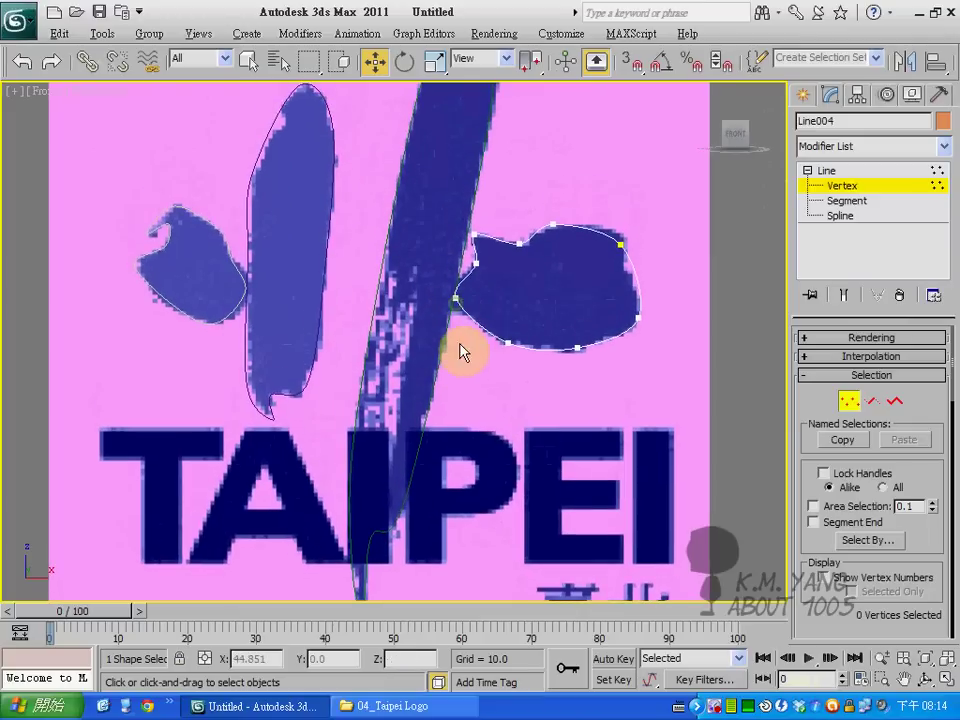
{"action": "left_click", "coordinate": [826, 170]}
{"action": "left_click", "coordinate": [800, 96]}
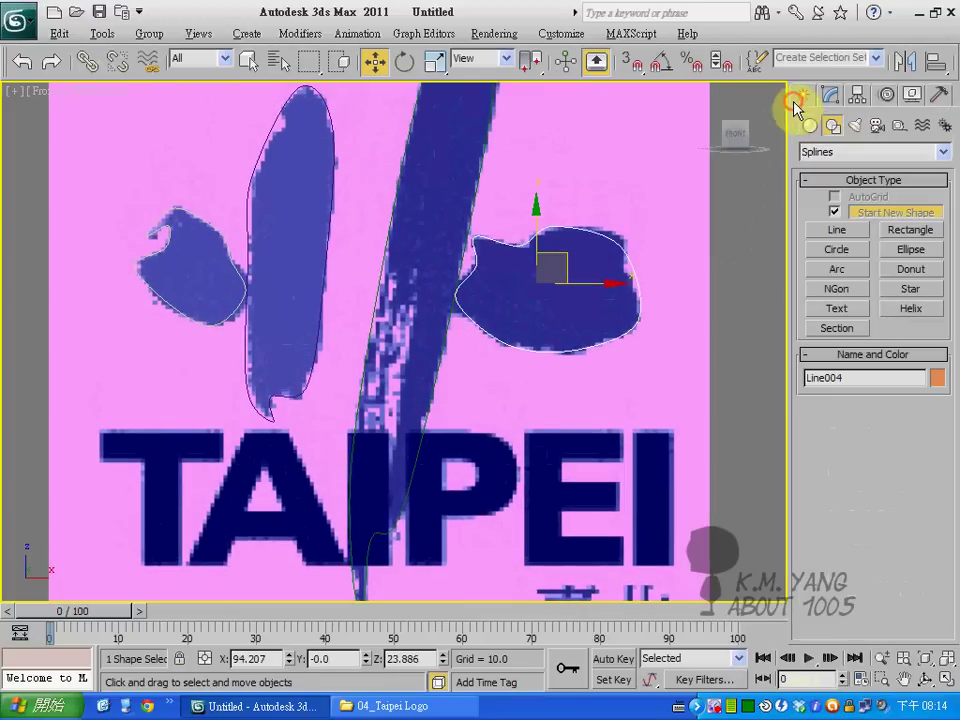
- Draw Line005 with curved points around the thin inner streak and close it
{"action": "left_click", "coordinate": [837, 230]}
{"action": "left_click_drag", "start_coordinate": [390, 281], "coordinate": [382, 330]}
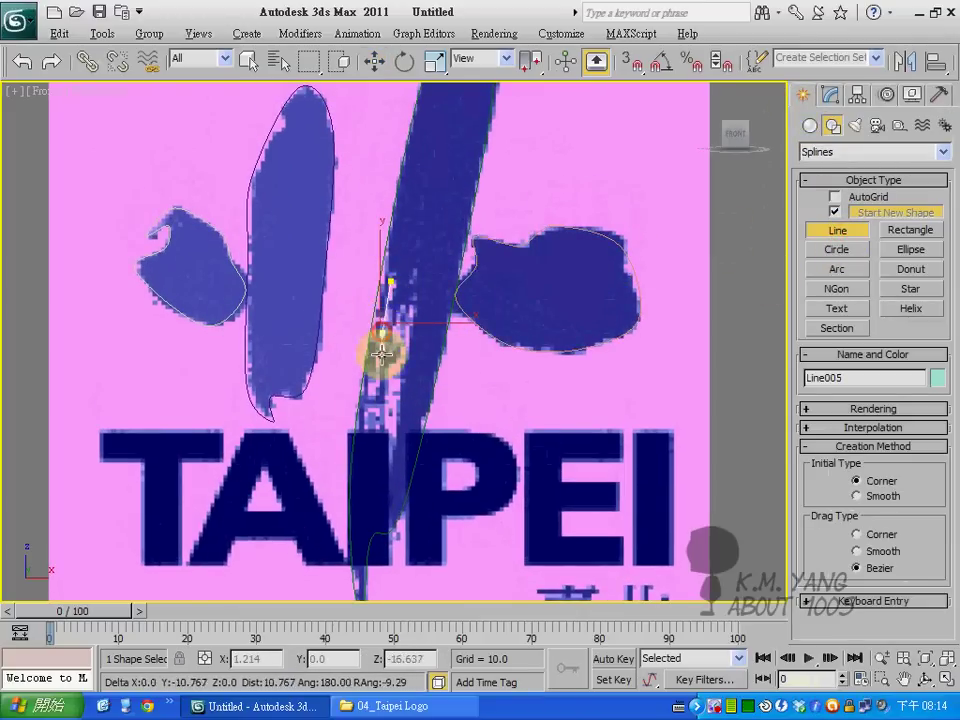
{"action": "left_click_drag", "start_coordinate": [373, 381], "coordinate": [367, 410]}
{"action": "left_click", "coordinate": [368, 408]}
{"action": "left_click", "coordinate": [388, 354]}
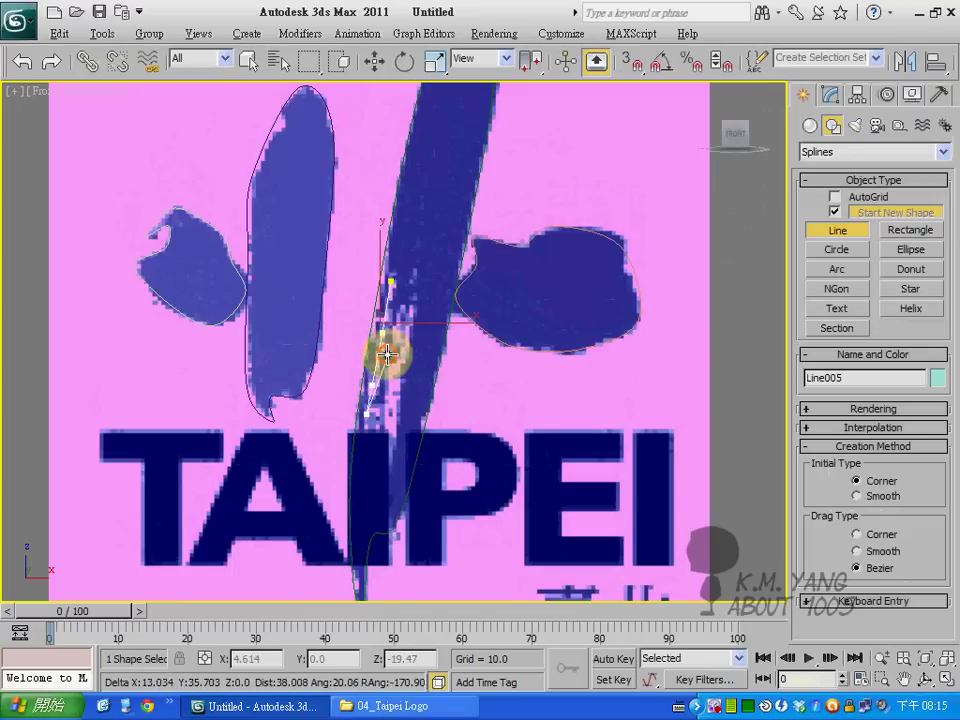
{"action": "left_click", "coordinate": [391, 284]}
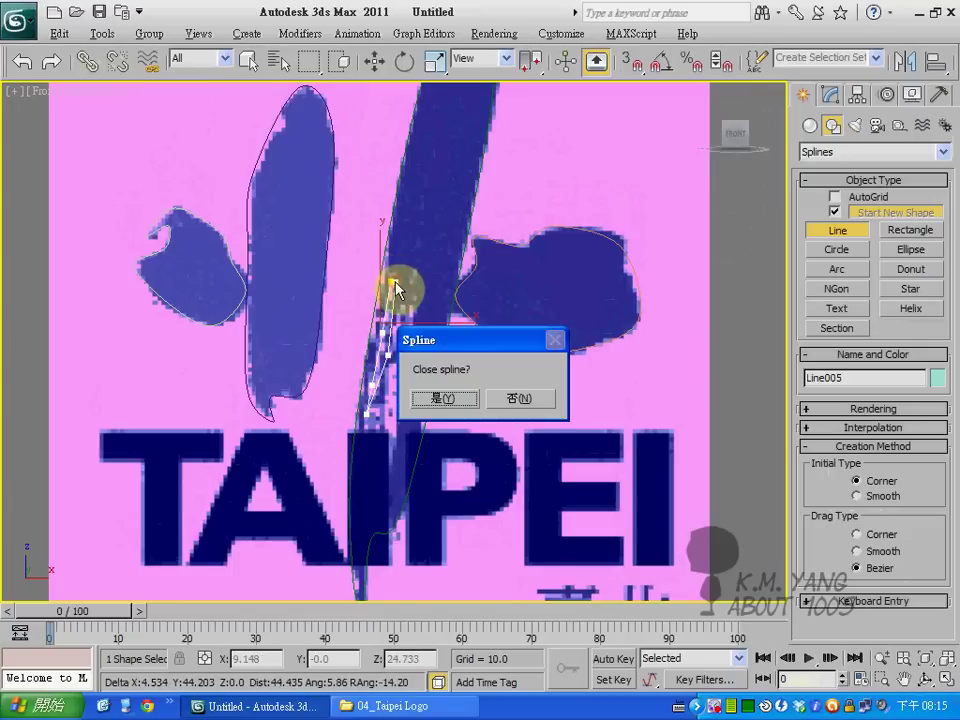
{"action": "left_click", "coordinate": [446, 400]}
- Enter Line005's Vertex level and select its vertices, leaving the vertex options unchanged
{"action": "left_click", "coordinate": [829, 96]}
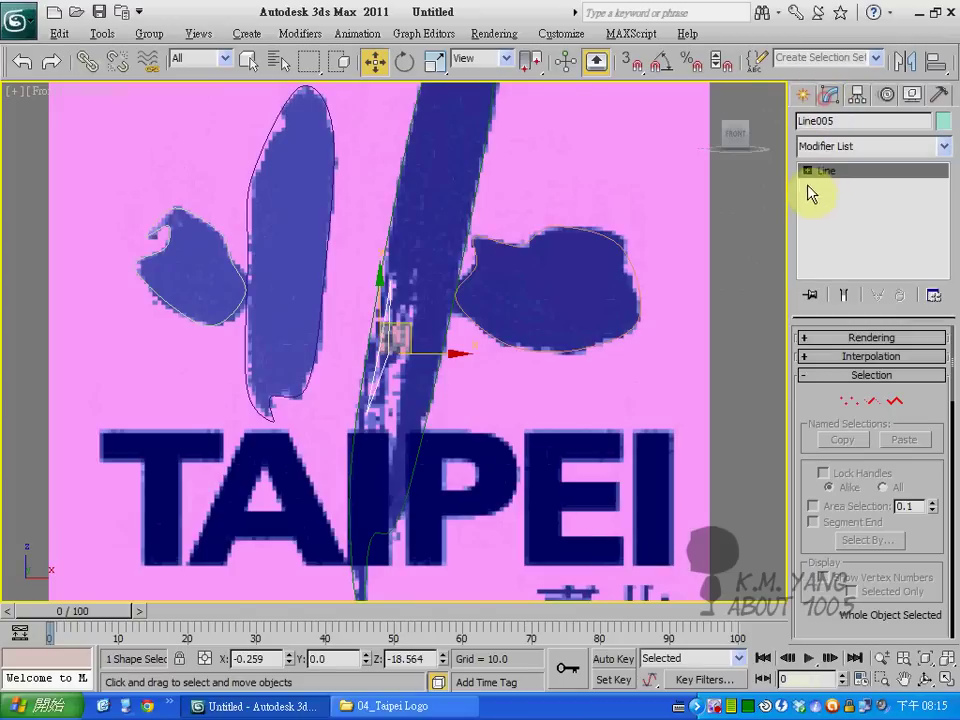
{"action": "left_click", "coordinate": [807, 171]}
{"action": "left_click", "coordinate": [823, 185]}
{"action": "left_click_drag", "start_coordinate": [332, 265], "coordinate": [407, 386]}
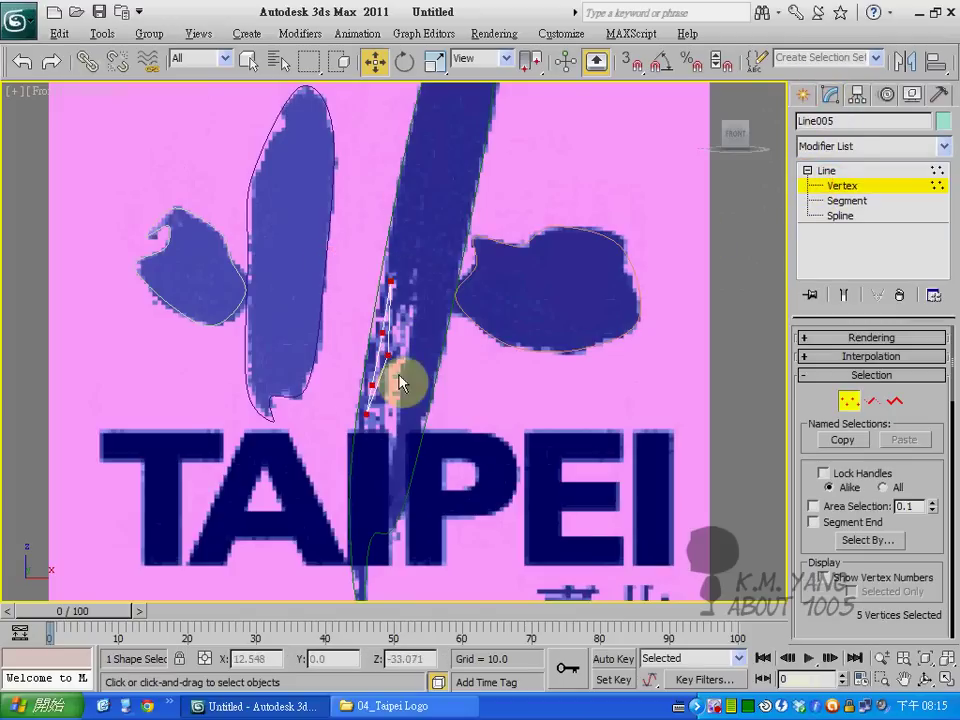
{"action": "right_click", "coordinate": [390, 349]}
{"action": "left_click", "coordinate": [380, 253]}
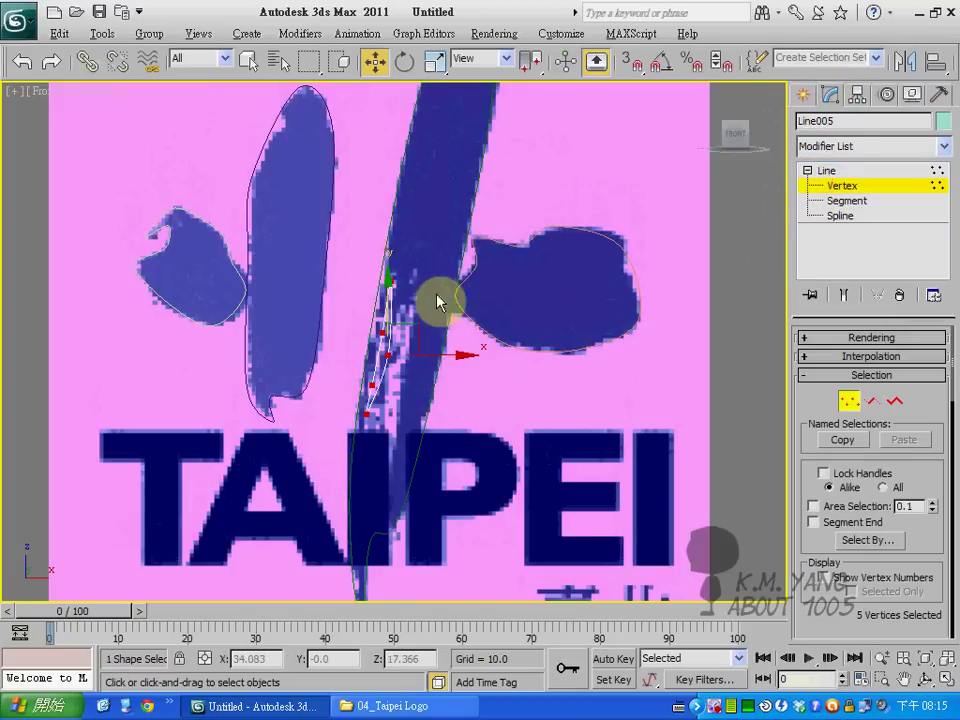
{"action": "left_click", "coordinate": [403, 317]}
{"action": "scroll", "coordinate": [403, 317], "scroll_direction": "up", "scroll_amount": 4}
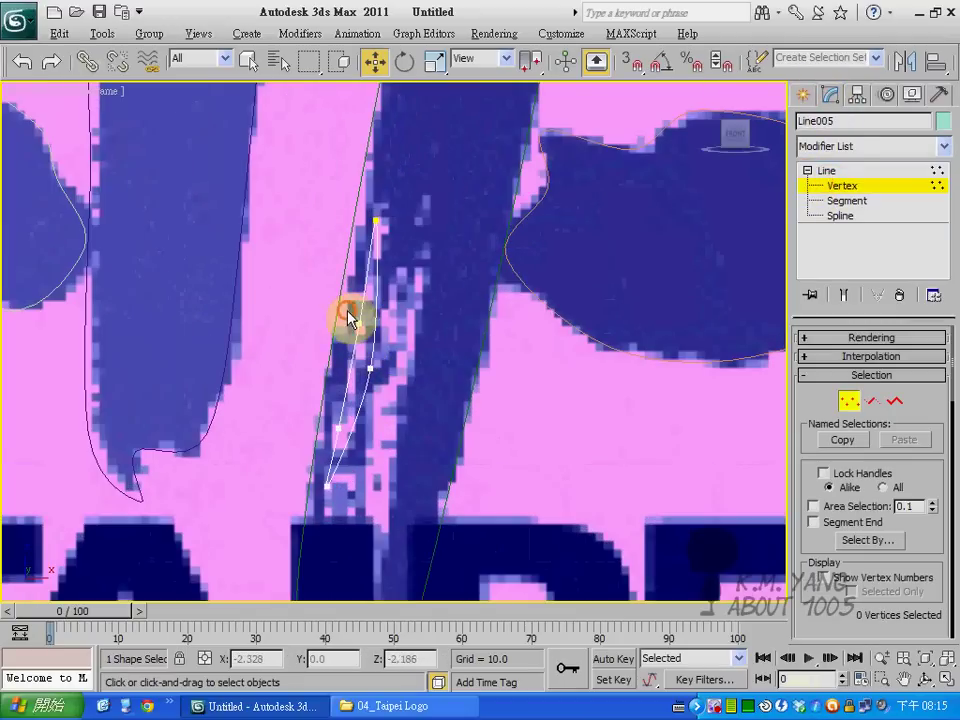
- Pull Line005's vertex 3 down to the stroke tip, then leave Vertex mode
{"action": "left_click", "coordinate": [359, 323]}
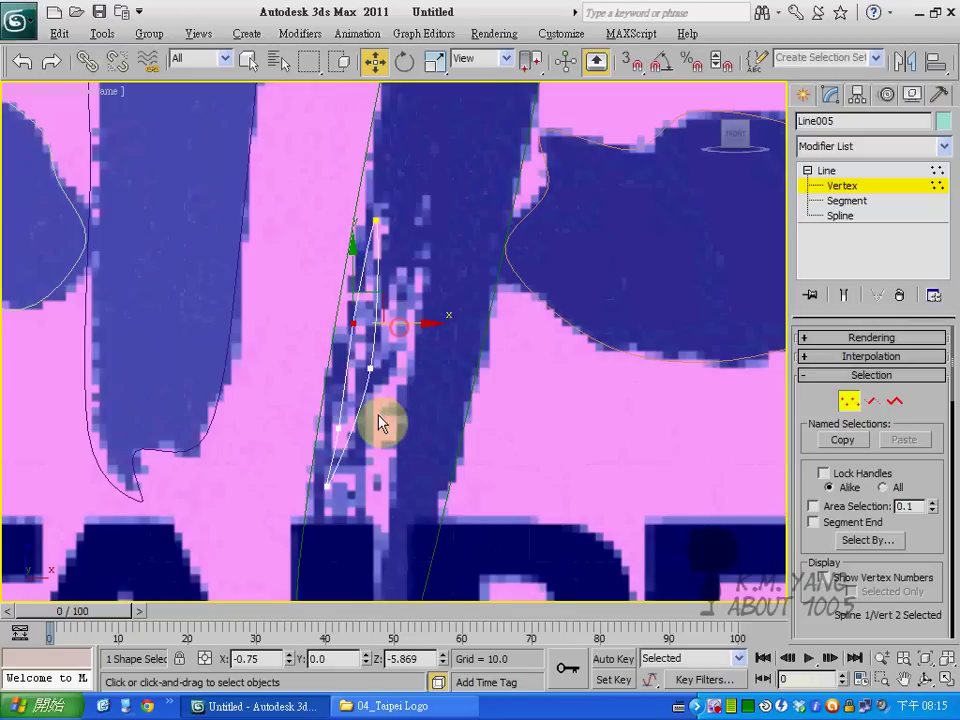
{"action": "left_click", "coordinate": [370, 368]}
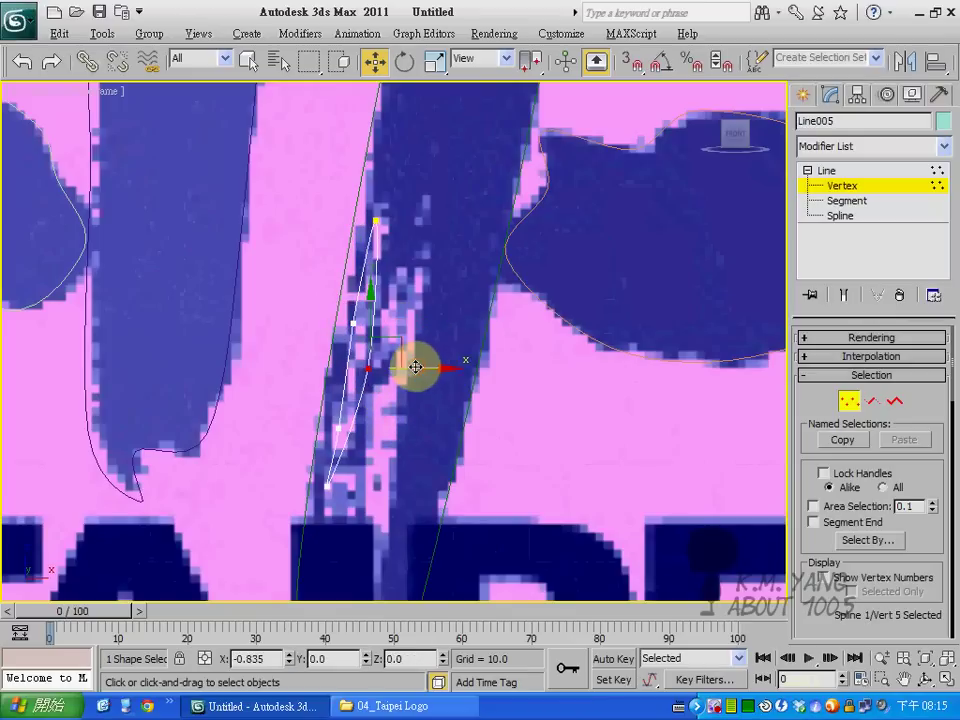
{"action": "left_click", "coordinate": [340, 430]}
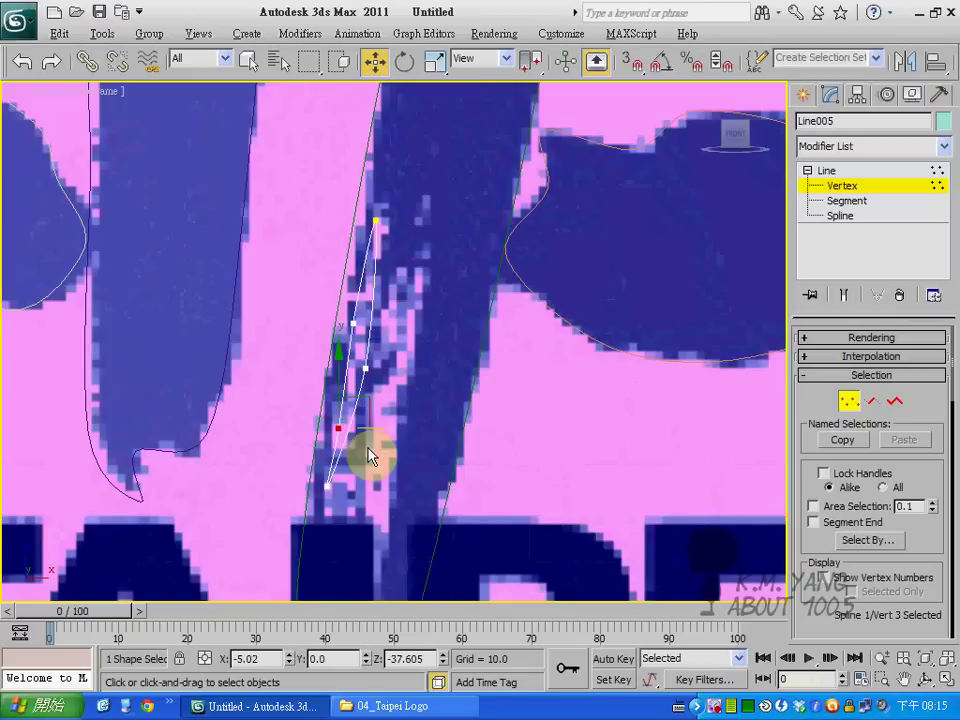
{"action": "left_click_drag", "start_coordinate": [368, 454], "coordinate": [343, 531]}
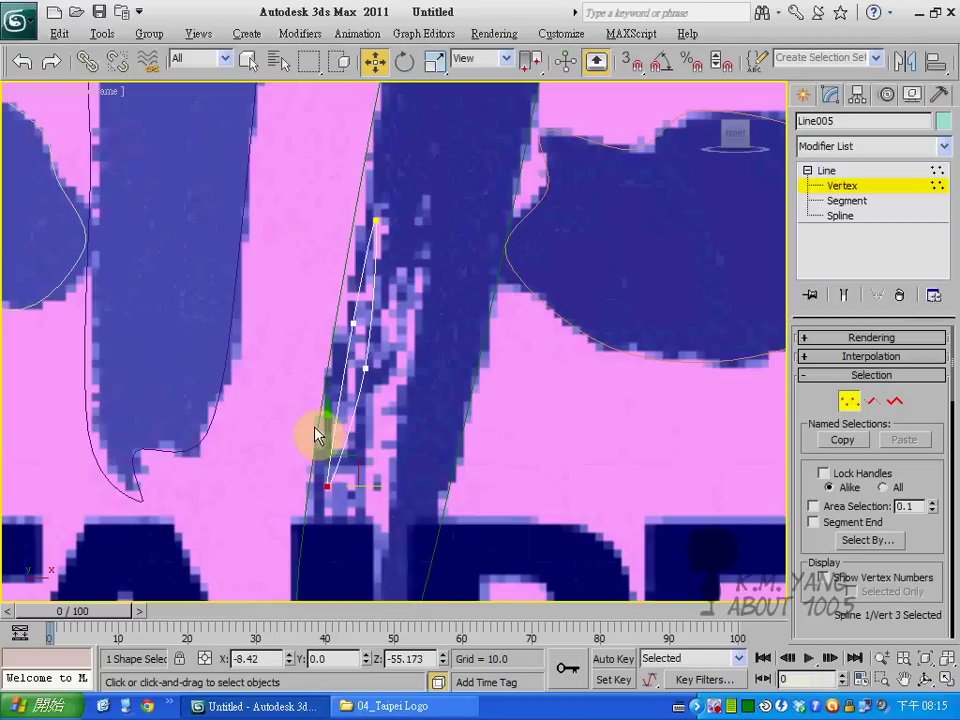
{"action": "mouse_move", "coordinate": [325, 432]}
{"action": "left_mouse_down"}
{"action": "mouse_move", "coordinate": [347, 456]}
{"action": "mouse_move", "coordinate": [364, 431]}
{"action": "left_mouse_up"}
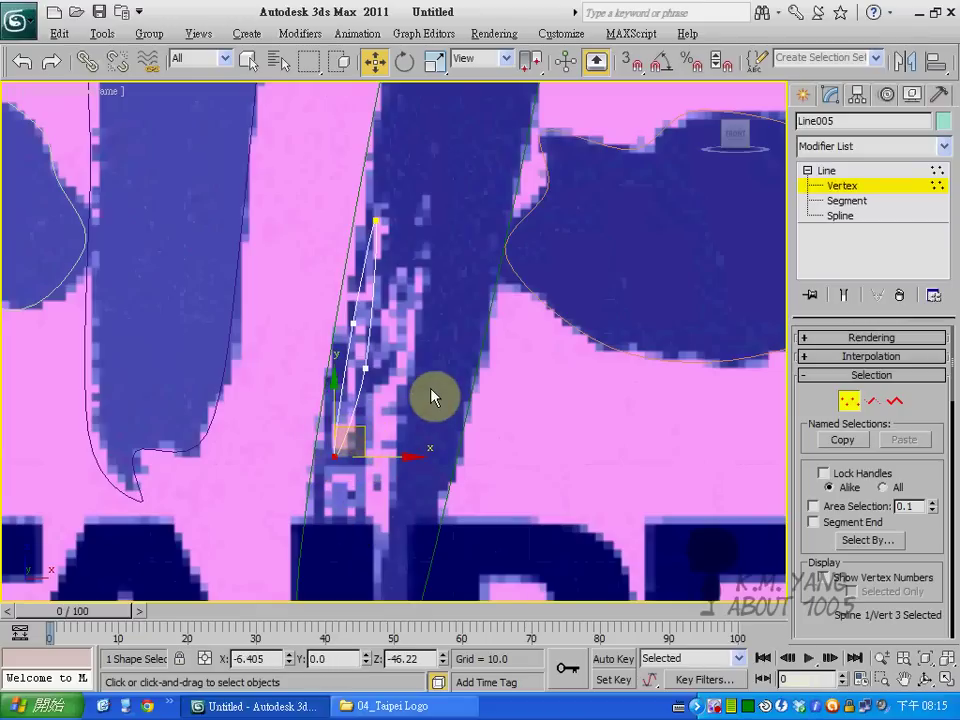
{"action": "left_click", "coordinate": [840, 172]}
- Draw Line006 with six points down the second thin streak to its bottom tip and close it
{"action": "left_click", "coordinate": [803, 95]}
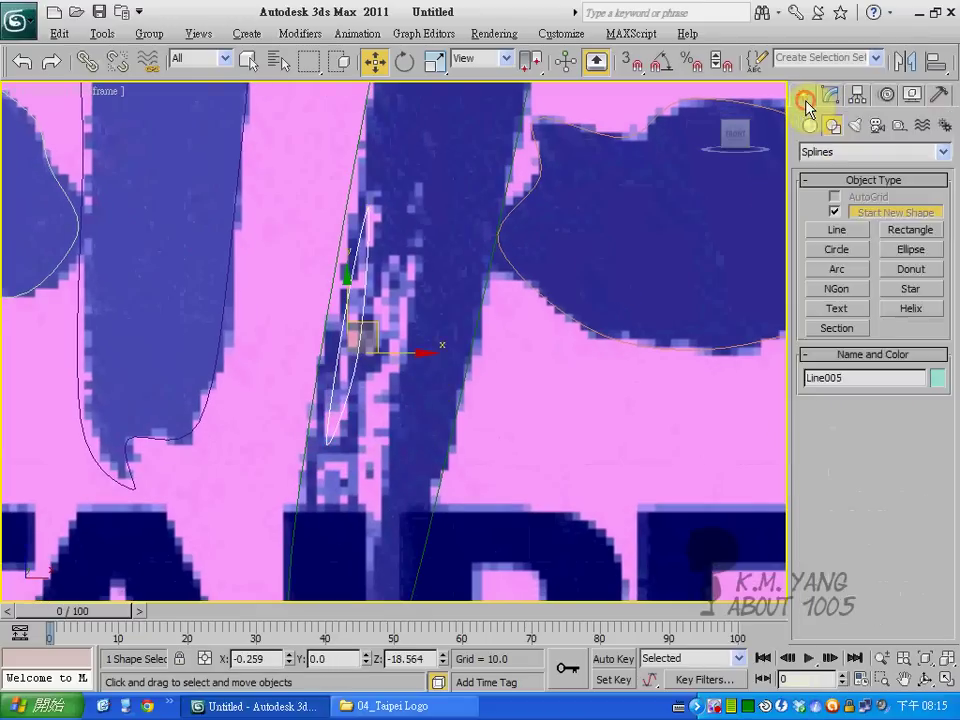
{"action": "left_click", "coordinate": [837, 230]}
{"action": "left_click", "coordinate": [413, 249]}
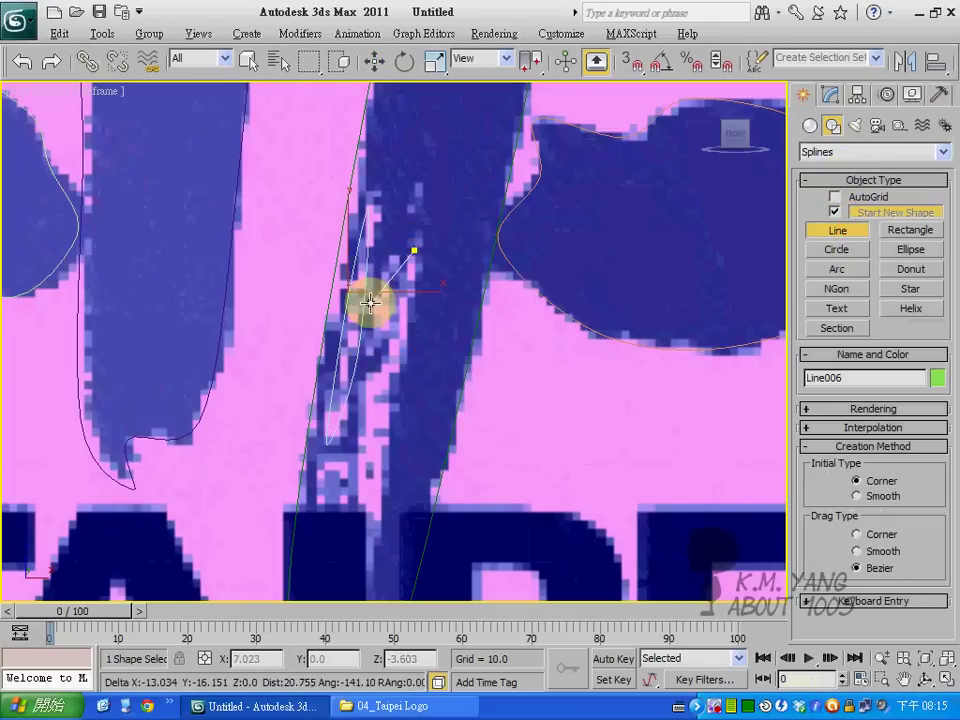
{"action": "left_click", "coordinate": [374, 306]}
{"action": "left_click", "coordinate": [383, 361]}
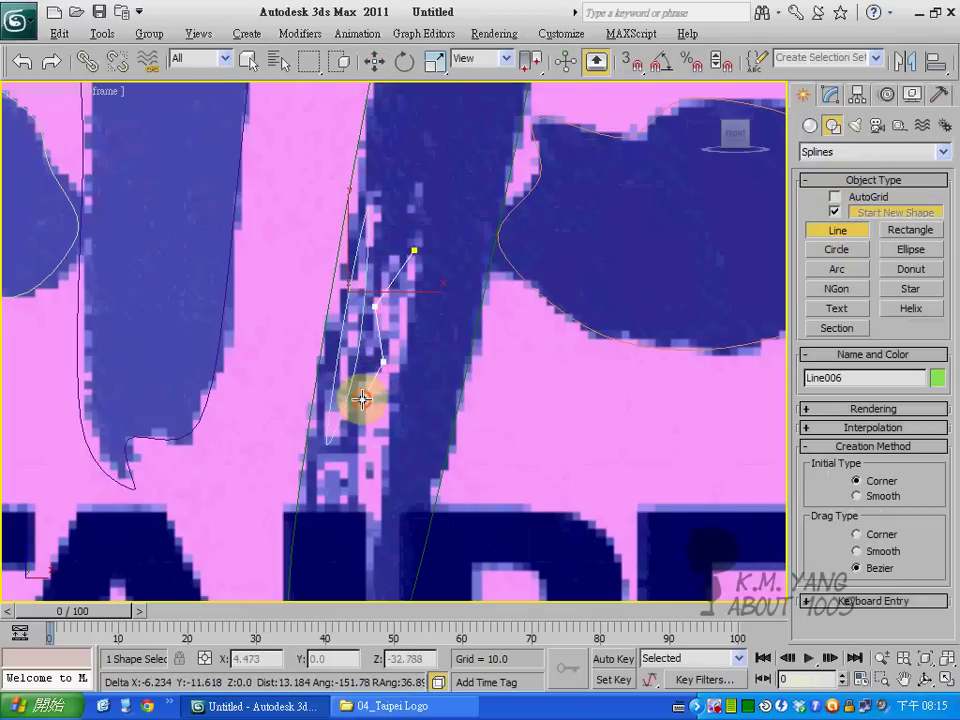
{"action": "left_click", "coordinate": [362, 400]}
{"action": "left_click", "coordinate": [363, 494]}
{"action": "left_click", "coordinate": [383, 520]}
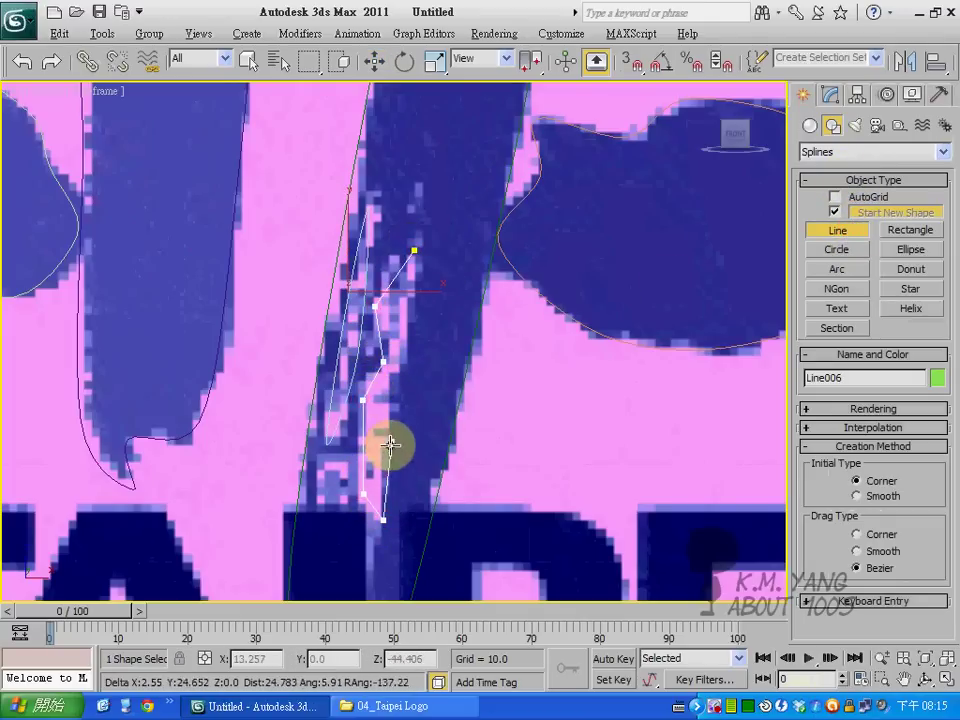
{"action": "left_click", "coordinate": [414, 251]}
{"action": "left_click", "coordinate": [444, 398]}
- Set all of Line006's vertices to Smooth
{"action": "left_click", "coordinate": [830, 94]}
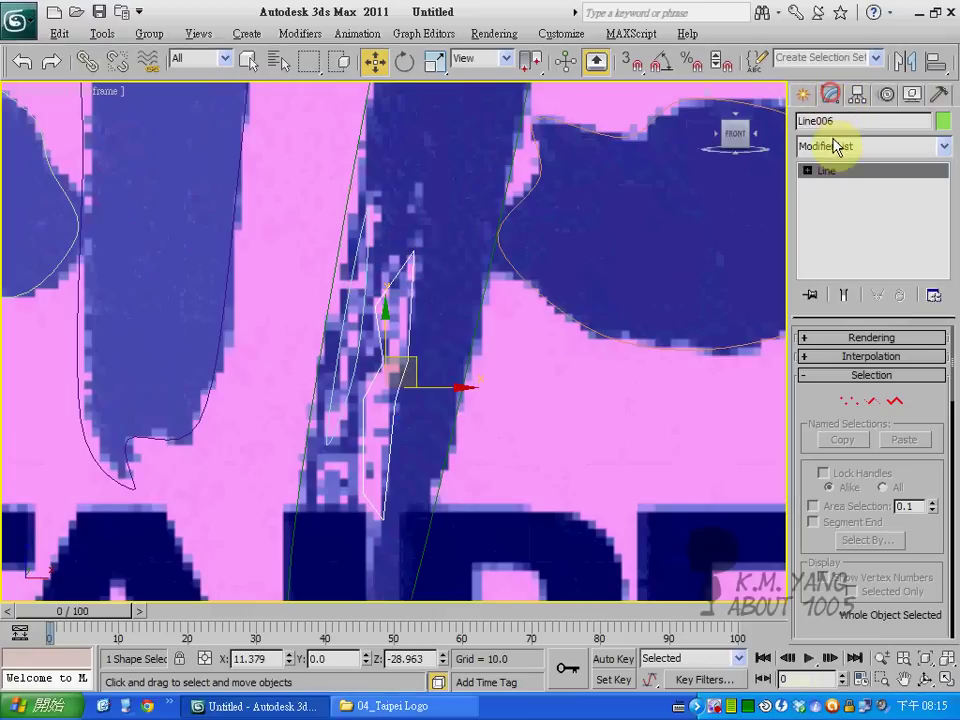
{"action": "left_click", "coordinate": [807, 172]}
{"action": "left_click", "coordinate": [842, 185]}
{"action": "left_click_drag", "start_coordinate": [289, 144], "coordinate": [454, 572]}
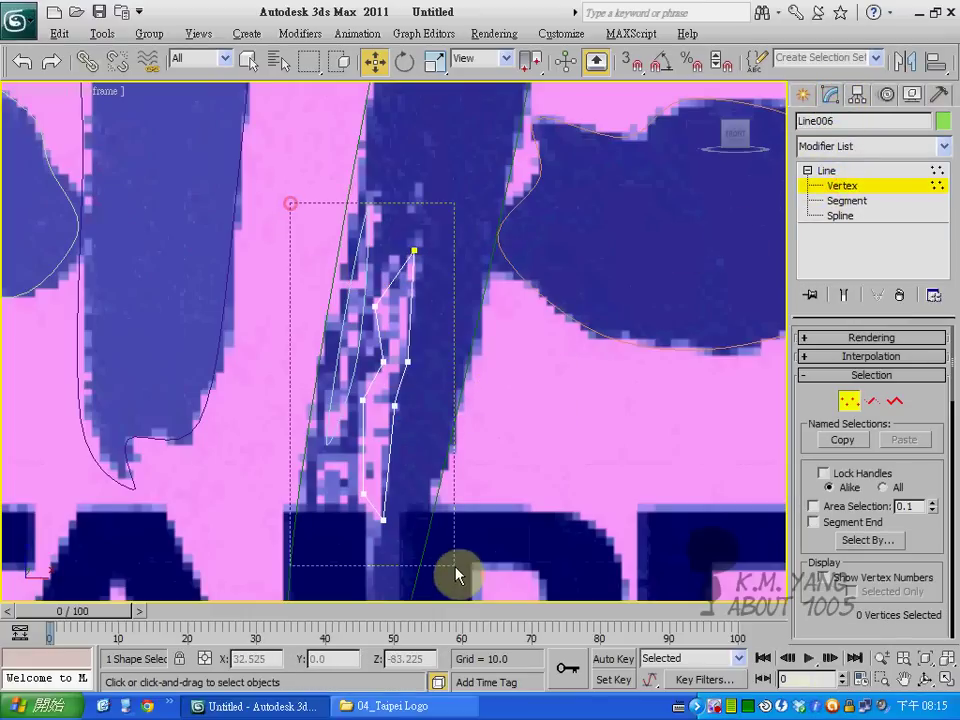
{"action": "right_click", "coordinate": [406, 360]}
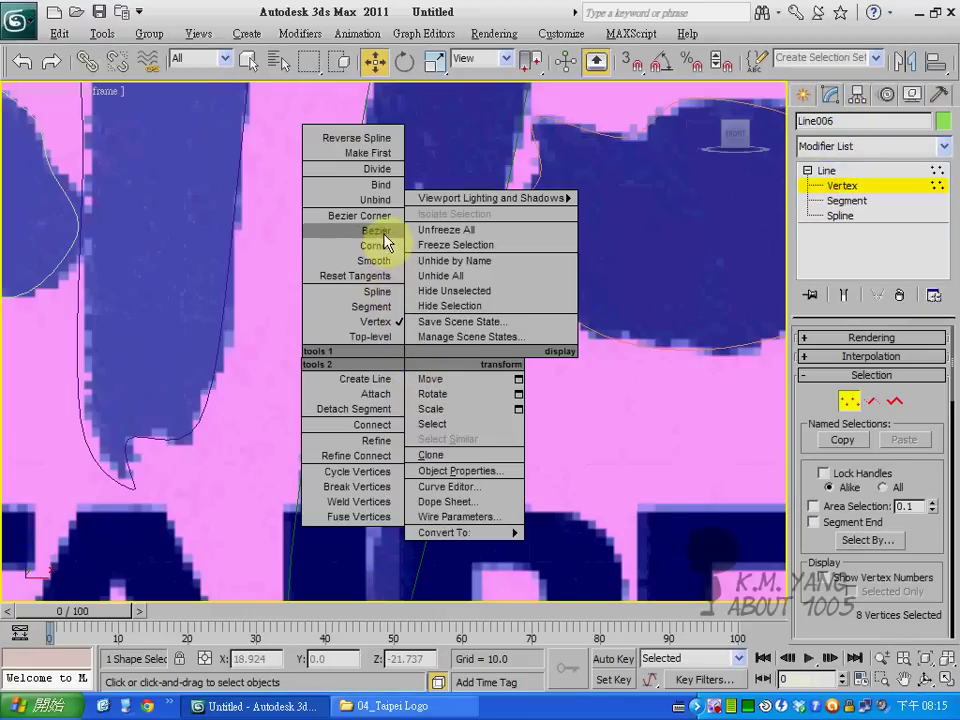
{"action": "left_click", "coordinate": [384, 262]}
{"action": "left_click", "coordinate": [439, 343]}
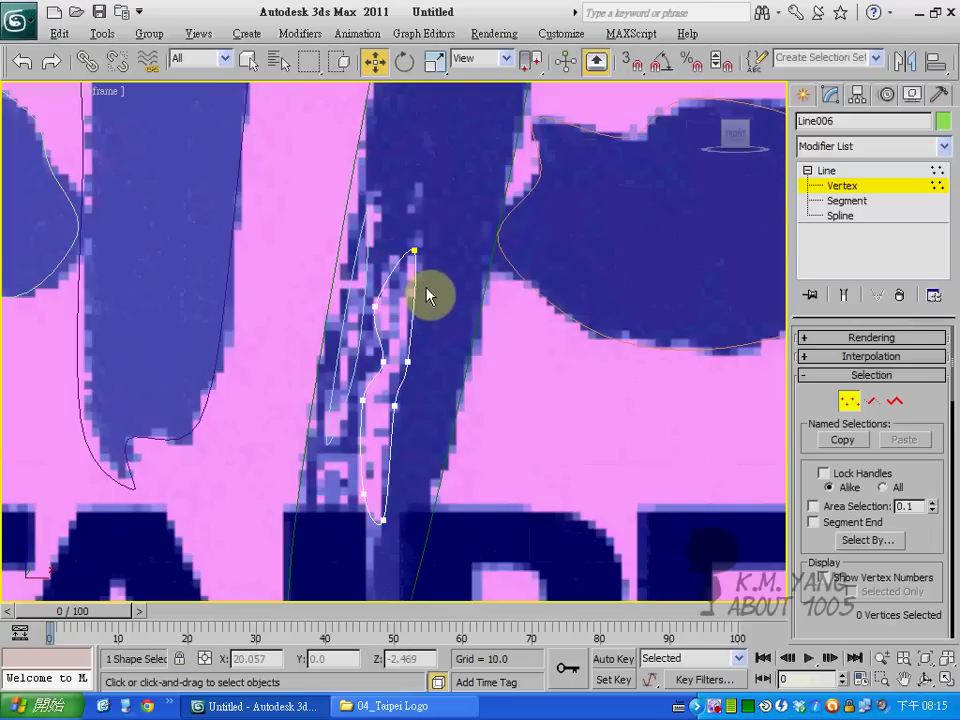
- Reposition Line006's vertices 2, 7 and the lower pair along the streak, then exit Vertex mode
{"action": "left_click", "coordinate": [370, 303]}
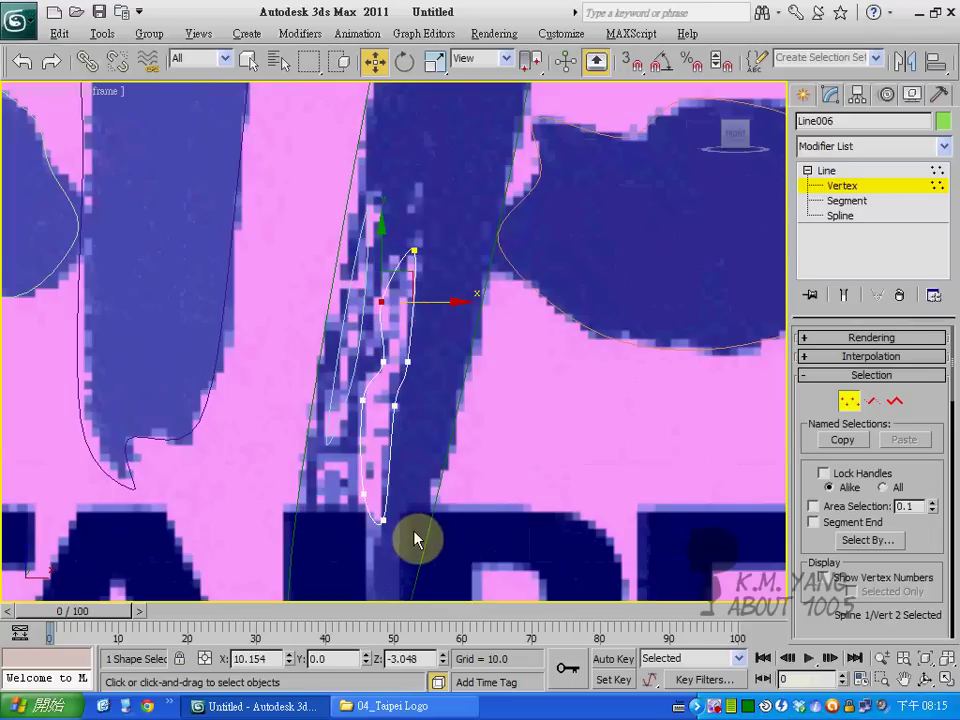
{"action": "mouse_move", "coordinate": [388, 536]}
{"action": "left_mouse_down"}
{"action": "mouse_move", "coordinate": [343, 462]}
{"action": "mouse_move", "coordinate": [418, 474]}
{"action": "mouse_move", "coordinate": [426, 365]}
{"action": "left_mouse_up"}
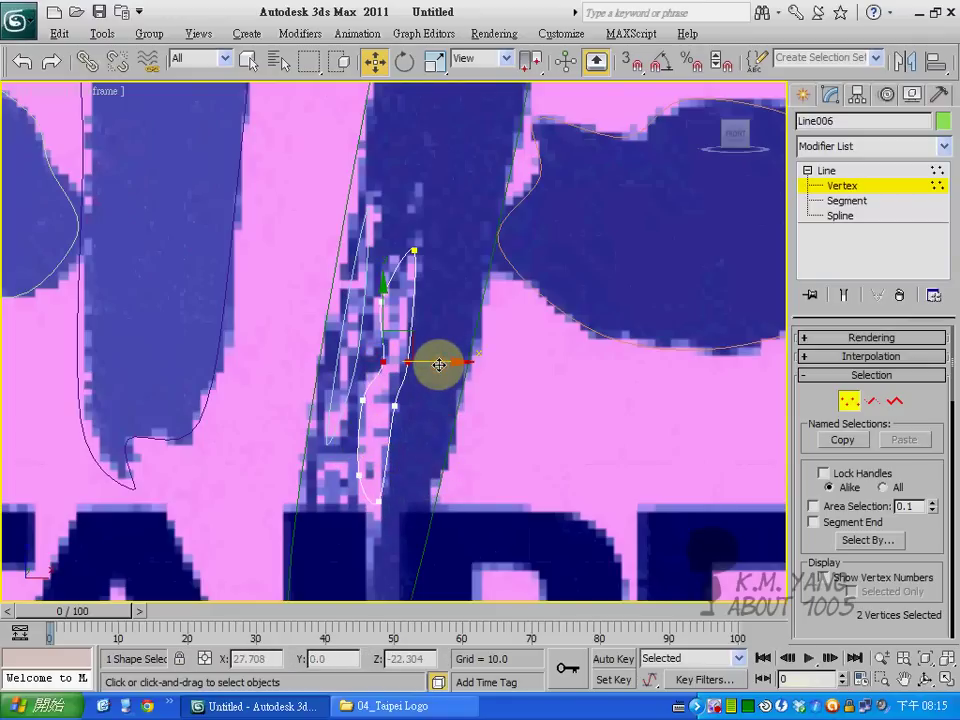
{"action": "left_click", "coordinate": [395, 405]}
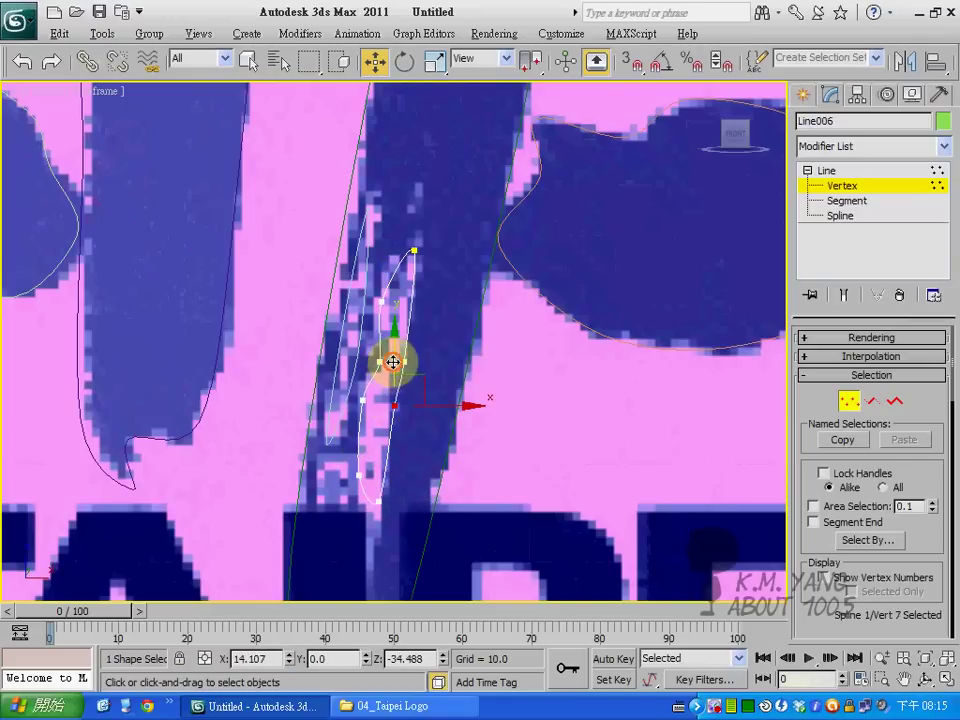
{"action": "left_click_drag", "start_coordinate": [393, 366], "coordinate": [365, 425]}
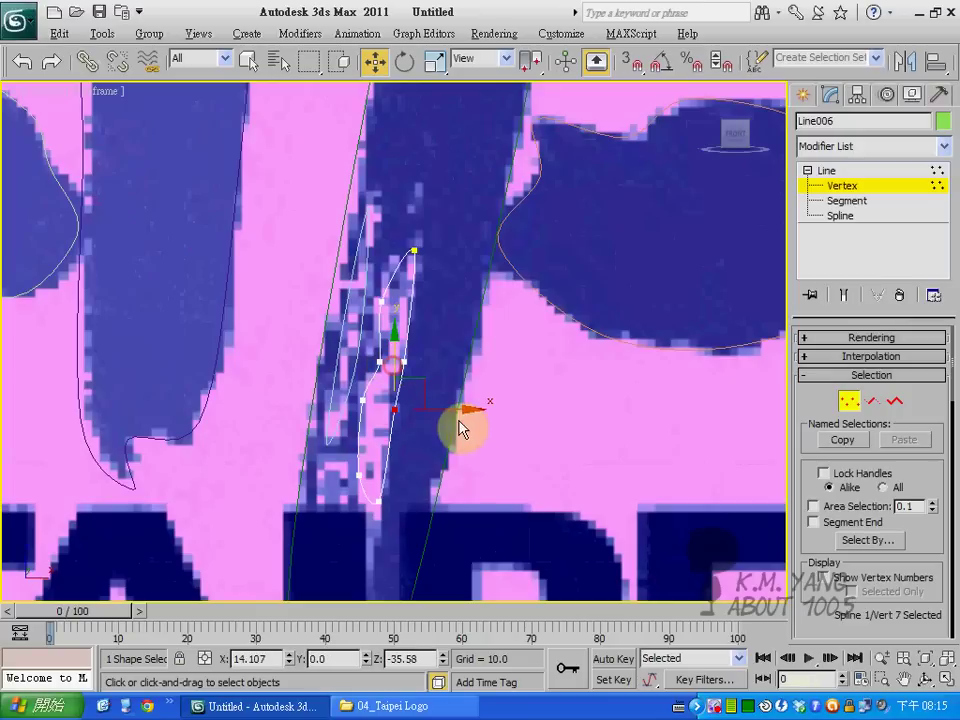
{"action": "left_click", "coordinate": [364, 399]}
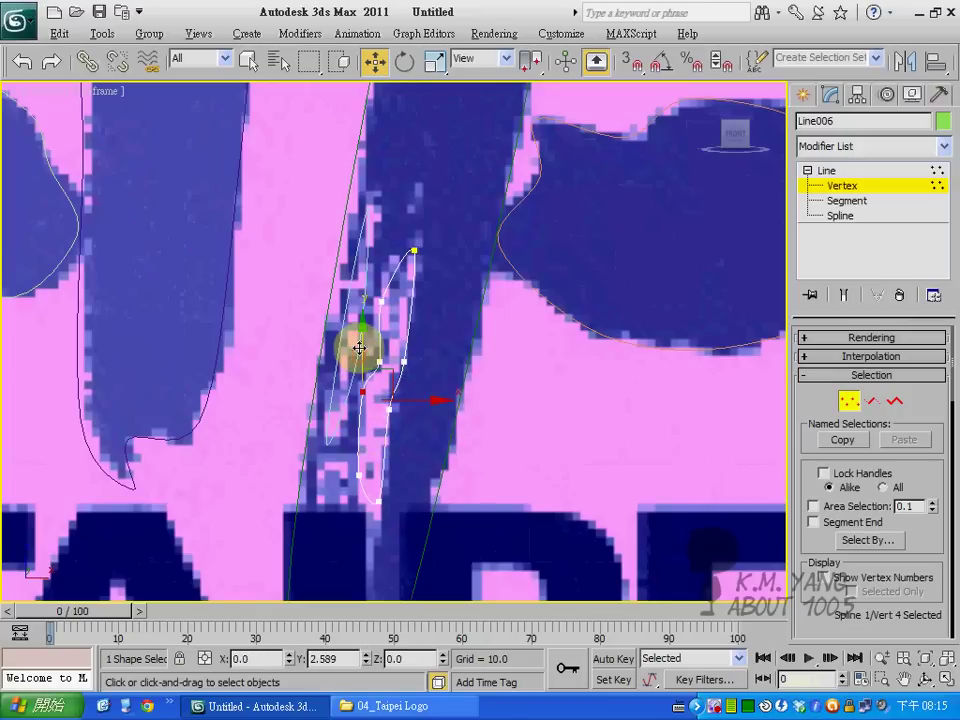
{"action": "left_click", "coordinate": [412, 249]}
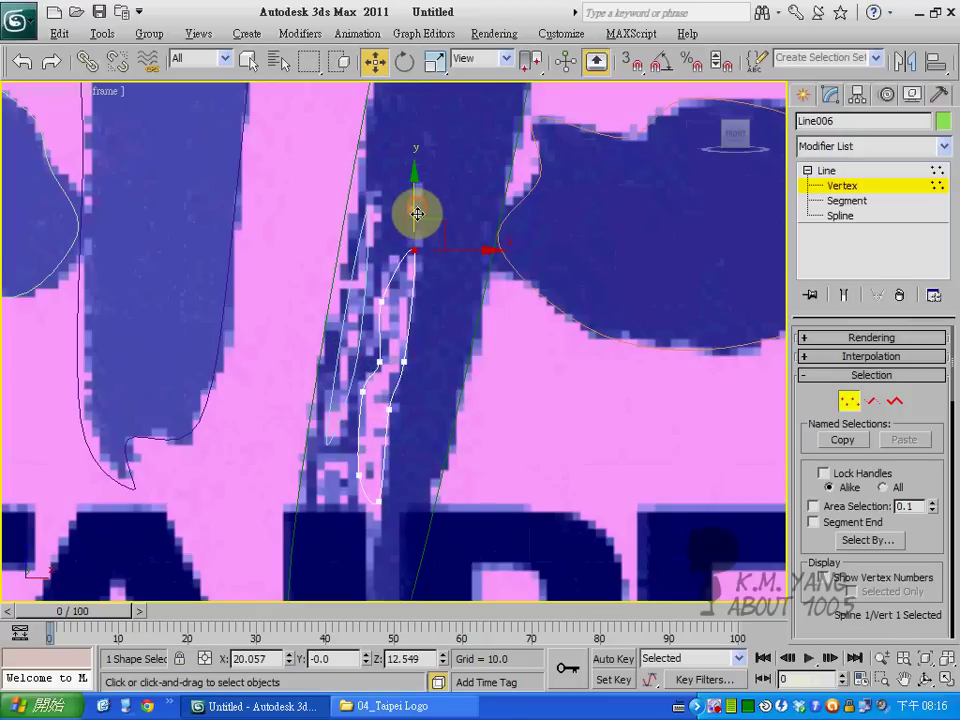
{"action": "left_click", "coordinate": [830, 172]}
{"action": "left_click", "coordinate": [807, 171]}
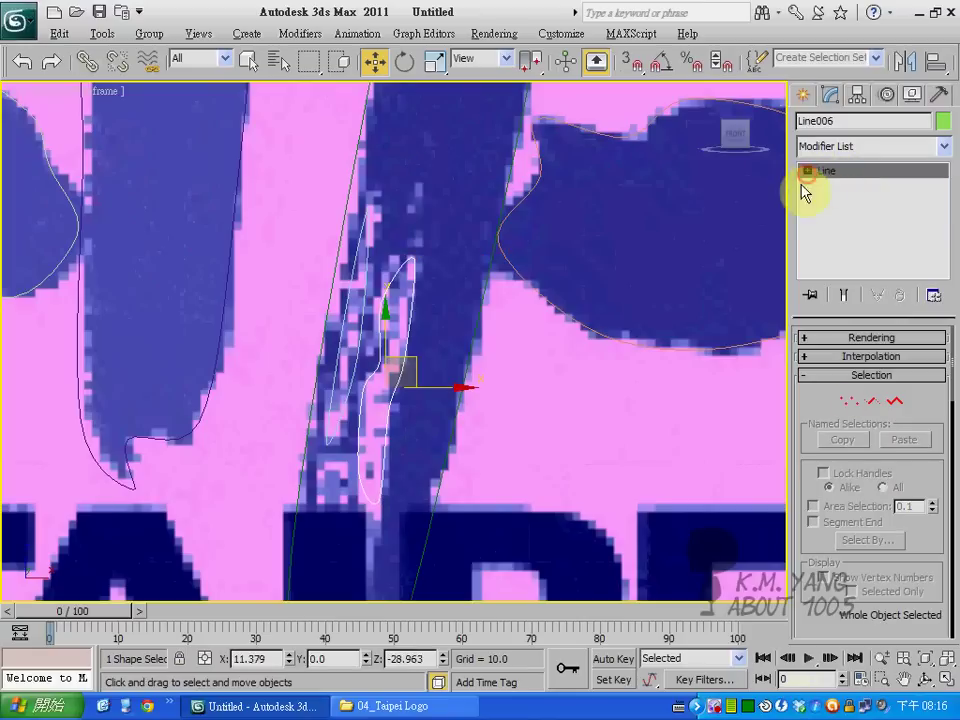
{"action": "left_click", "coordinate": [666, 371]}
- Zoom out and recenter the Front viewport on the TAIPEI logo, then show the spline Shapes creation options
{"action": "scroll", "coordinate": [542, 407], "scroll_direction": "down", "scroll_amount": 3}
{"action": "scroll", "coordinate": [420, 386], "scroll_direction": "down", "scroll_amount": 3}
{"action": "scroll", "coordinate": [461, 449], "scroll_direction": "down", "scroll_amount": 3}
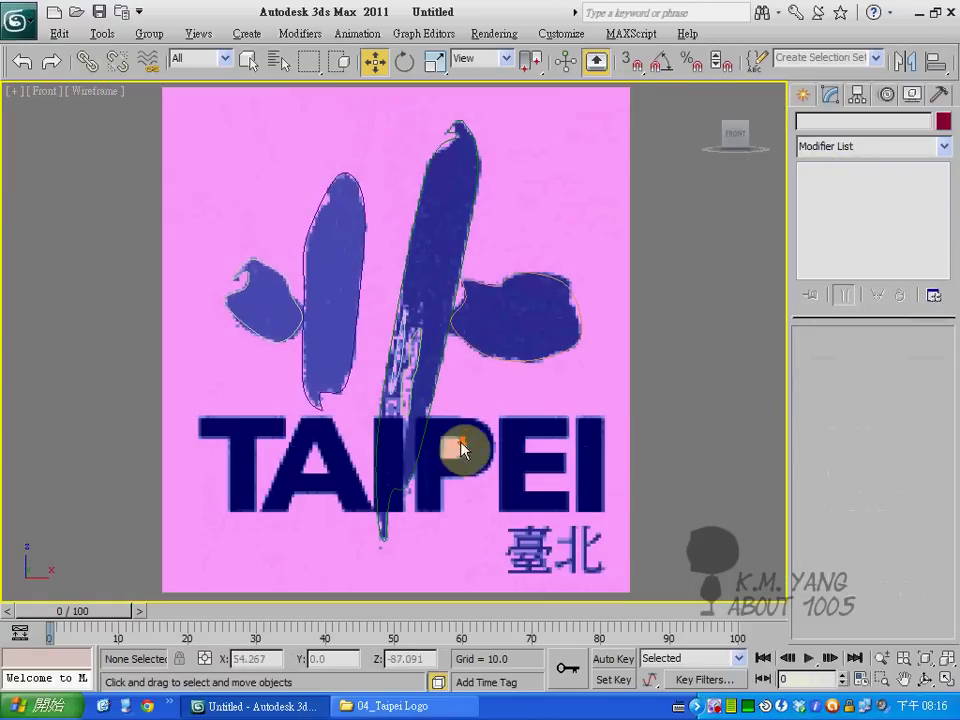
{"action": "middle_click_drag", "start_coordinate": [460, 449], "coordinate": [445, 418]}
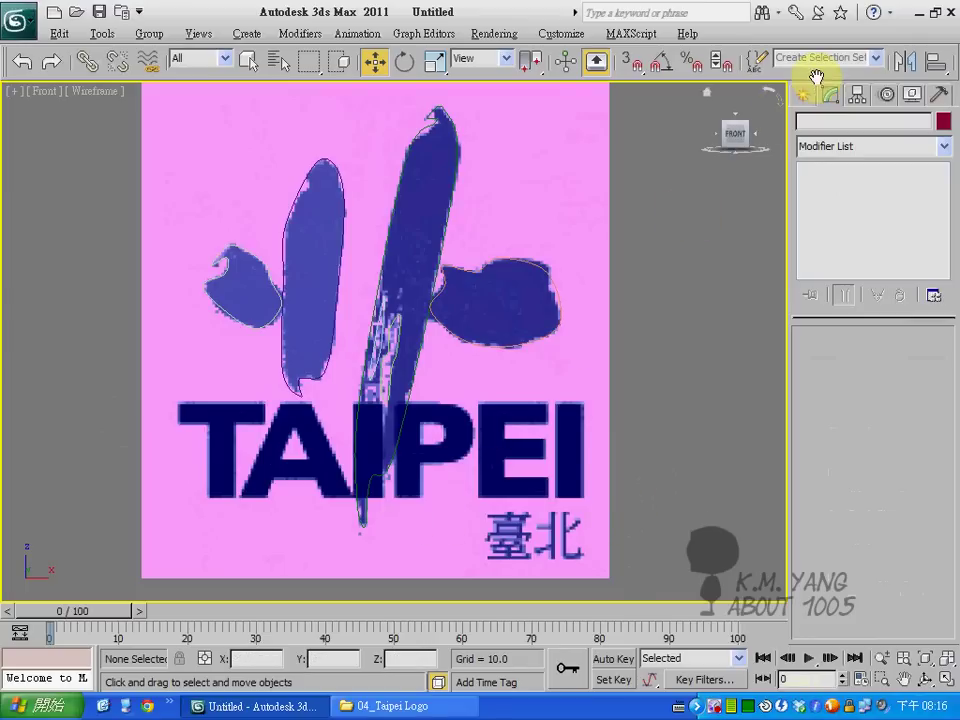
{"action": "left_click", "coordinate": [802, 94]}
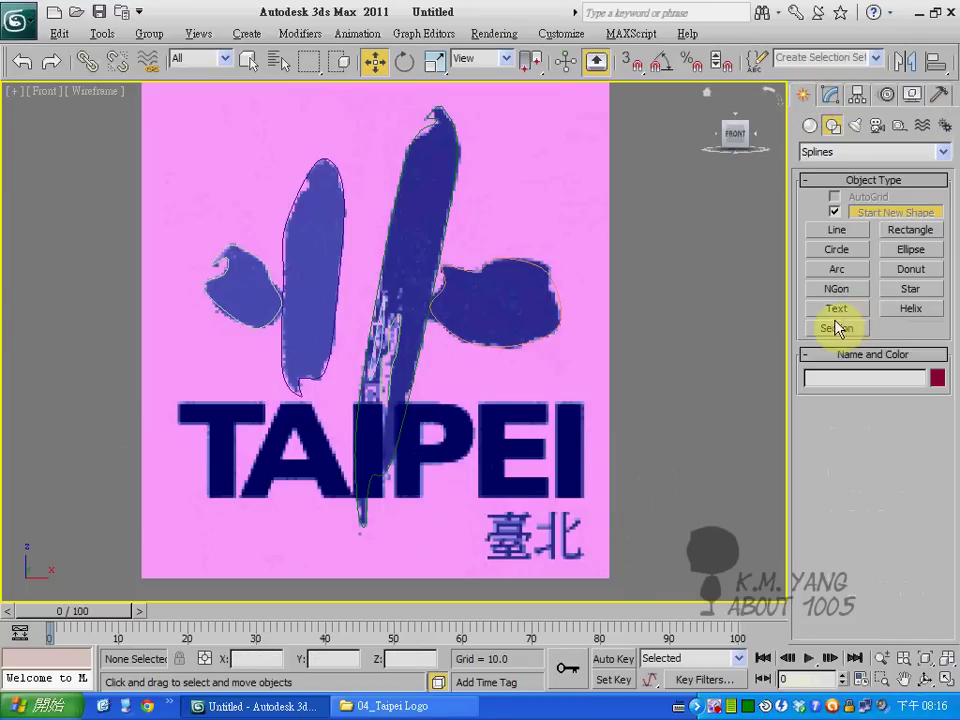